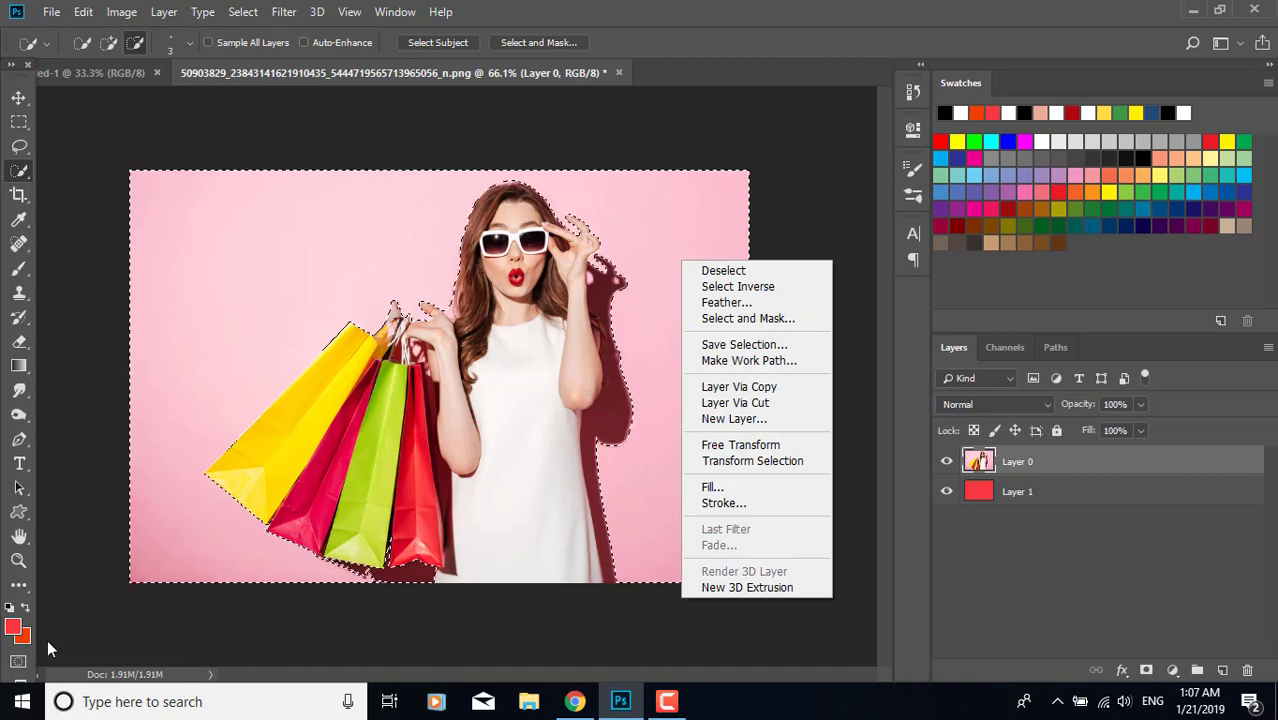
Delete the selected pink background from Layer 0 and clear the selection.
left_click(637, 236)
key("Delete")
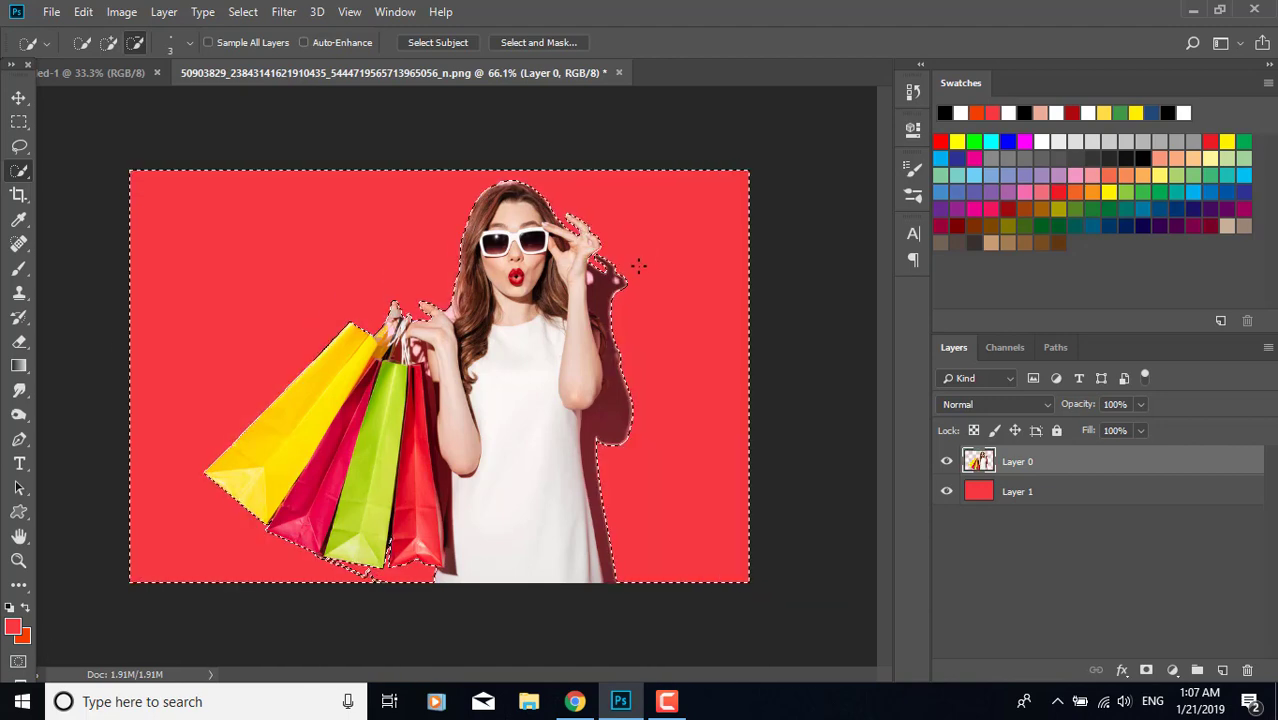
key("ctrl+d")
scroll(331, 633, "up", 12)
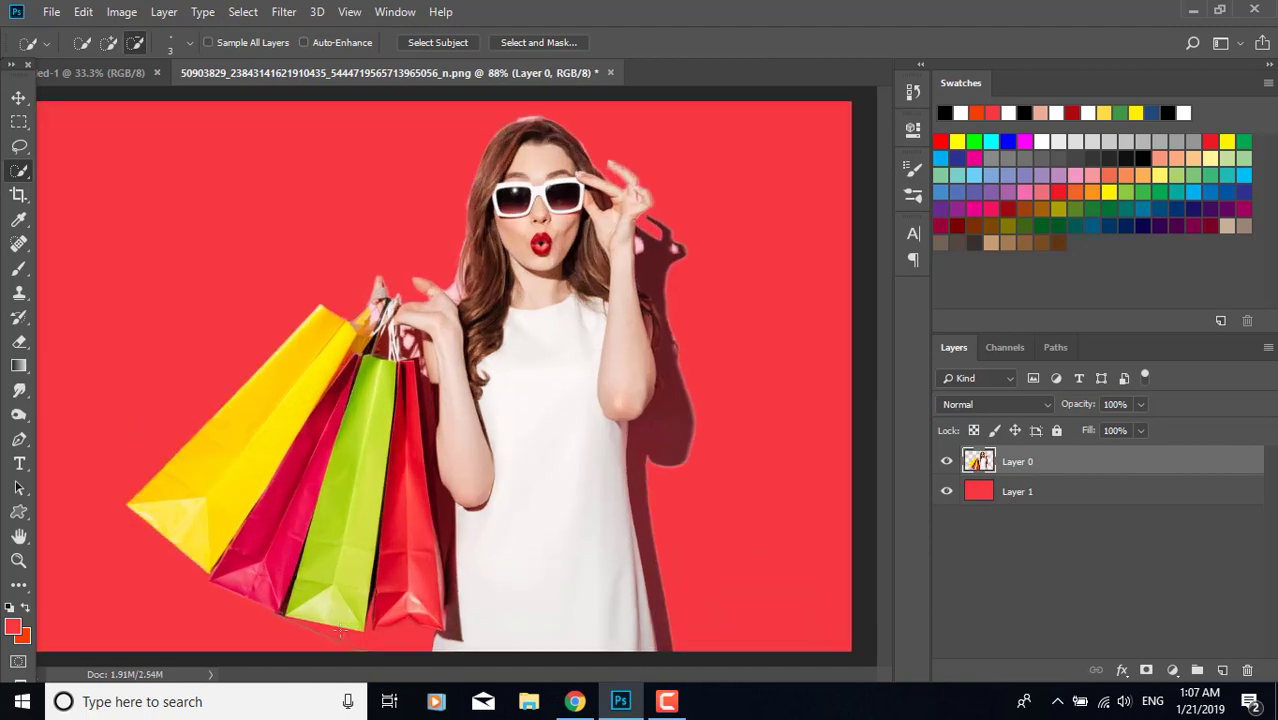
scroll(326, 640, "down", 8)
scroll(322, 650, "down", 3)
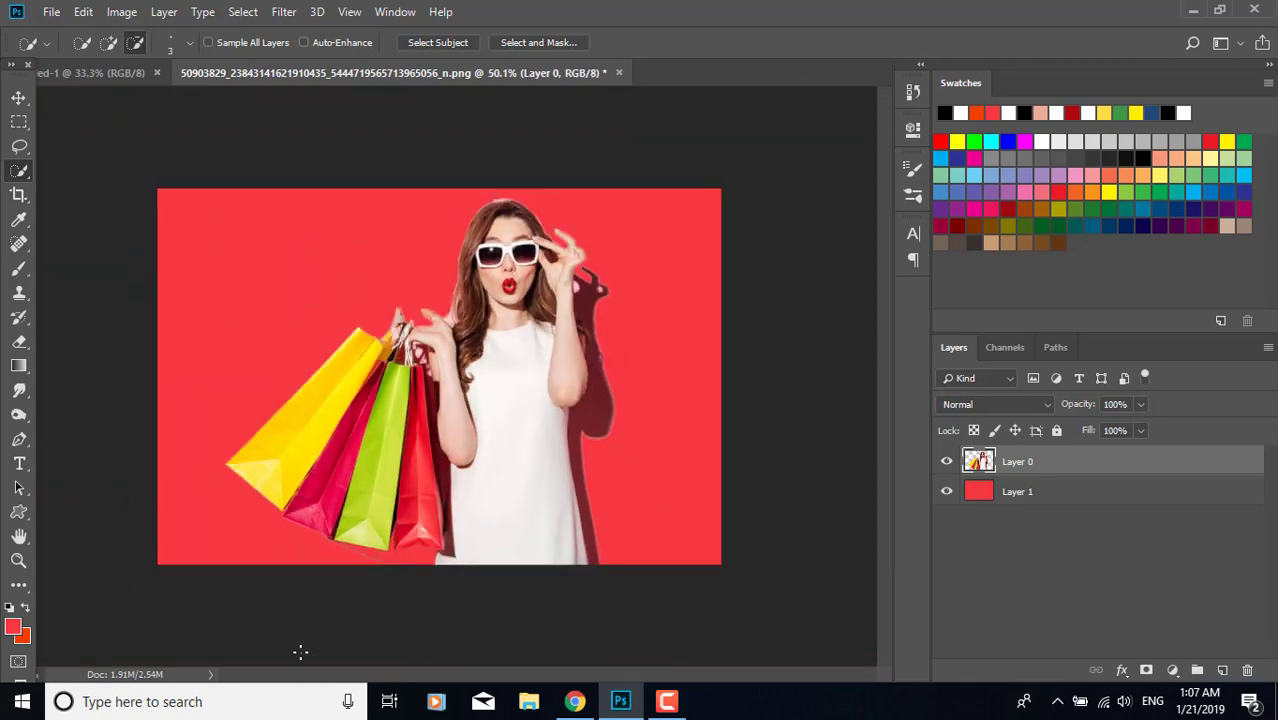
Paint red over the leftover outline beneath the shopping bags with a 31 px round brush at 94% hardness.
scroll(297, 651, "up", 6)
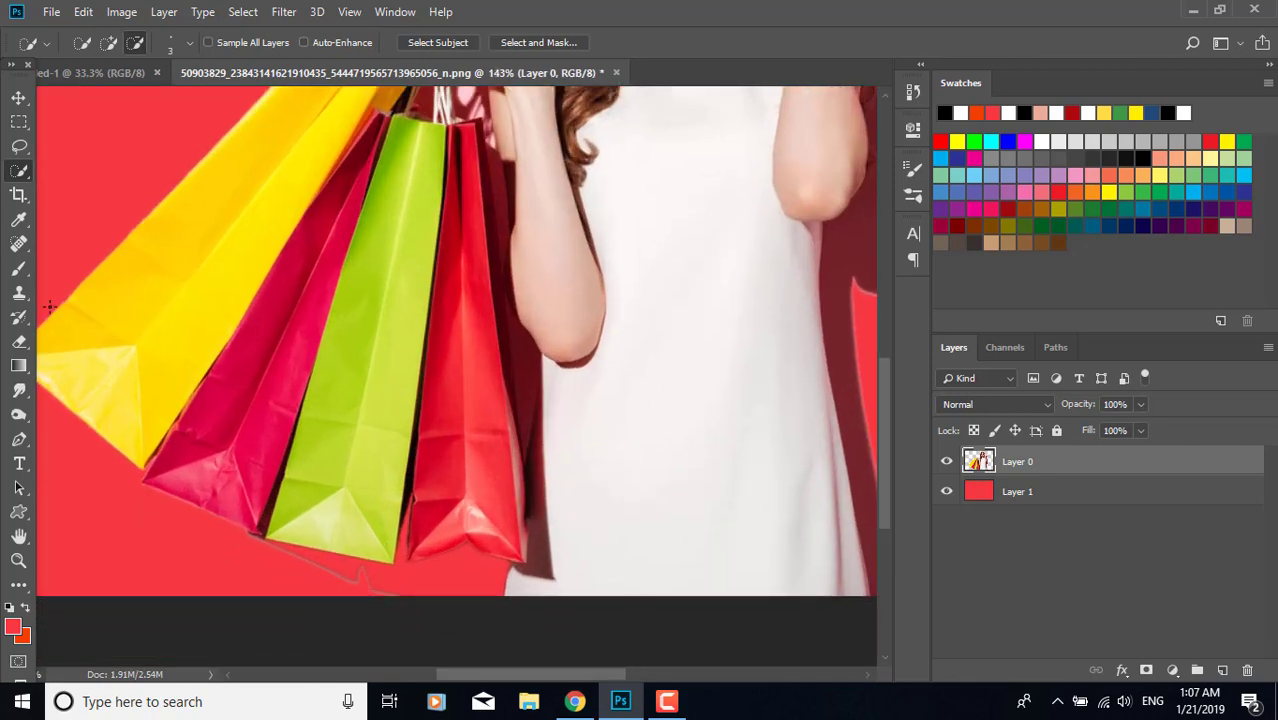
left_click(19, 341)
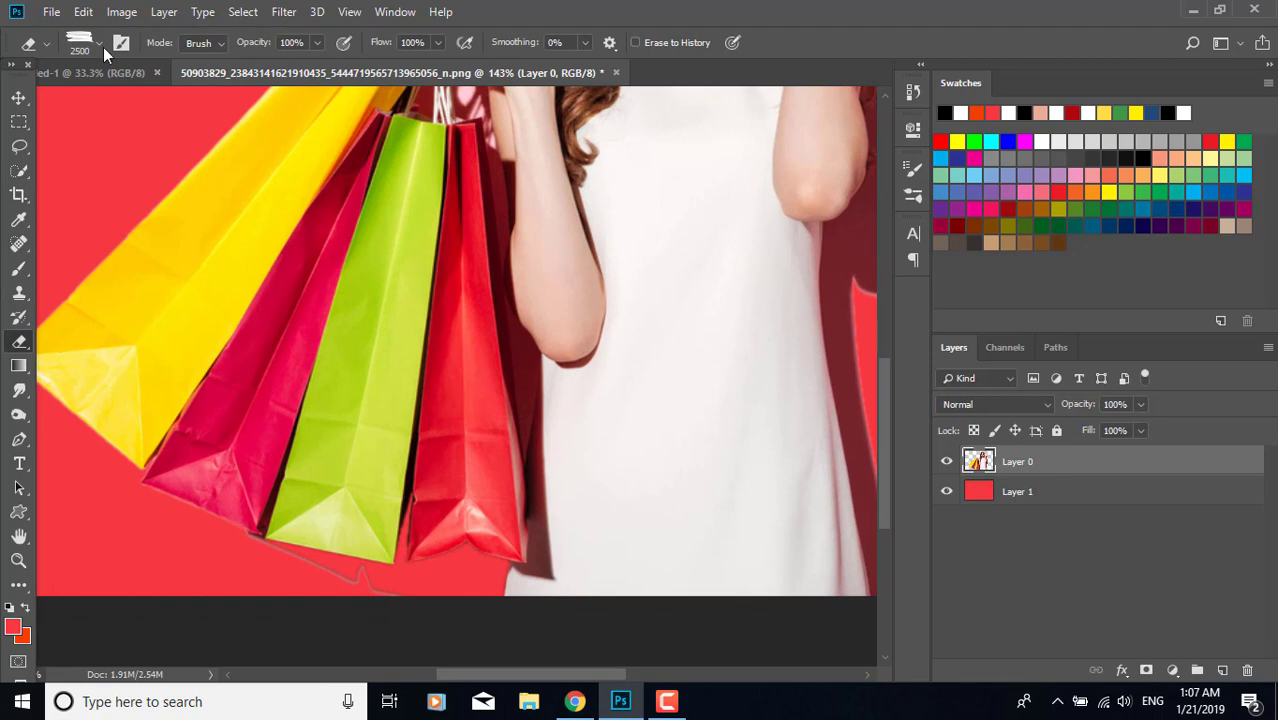
left_click(100, 44)
left_click(40, 185)
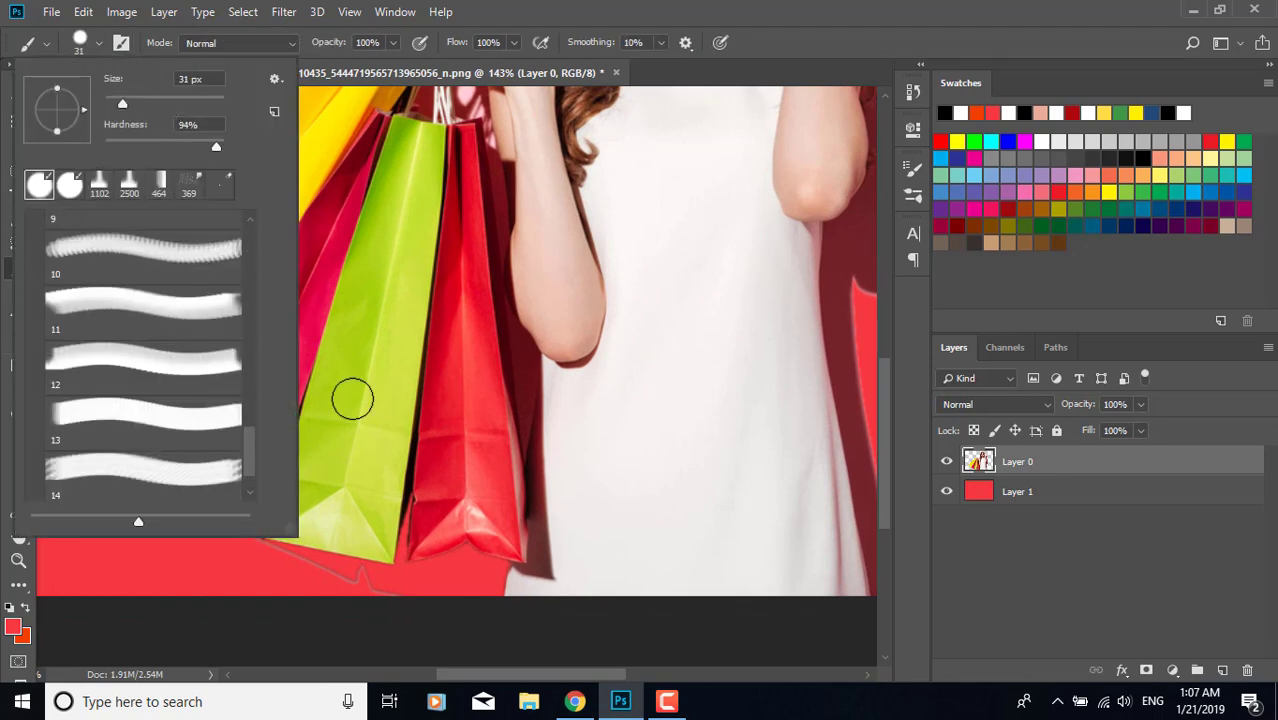
left_click(312, 596)
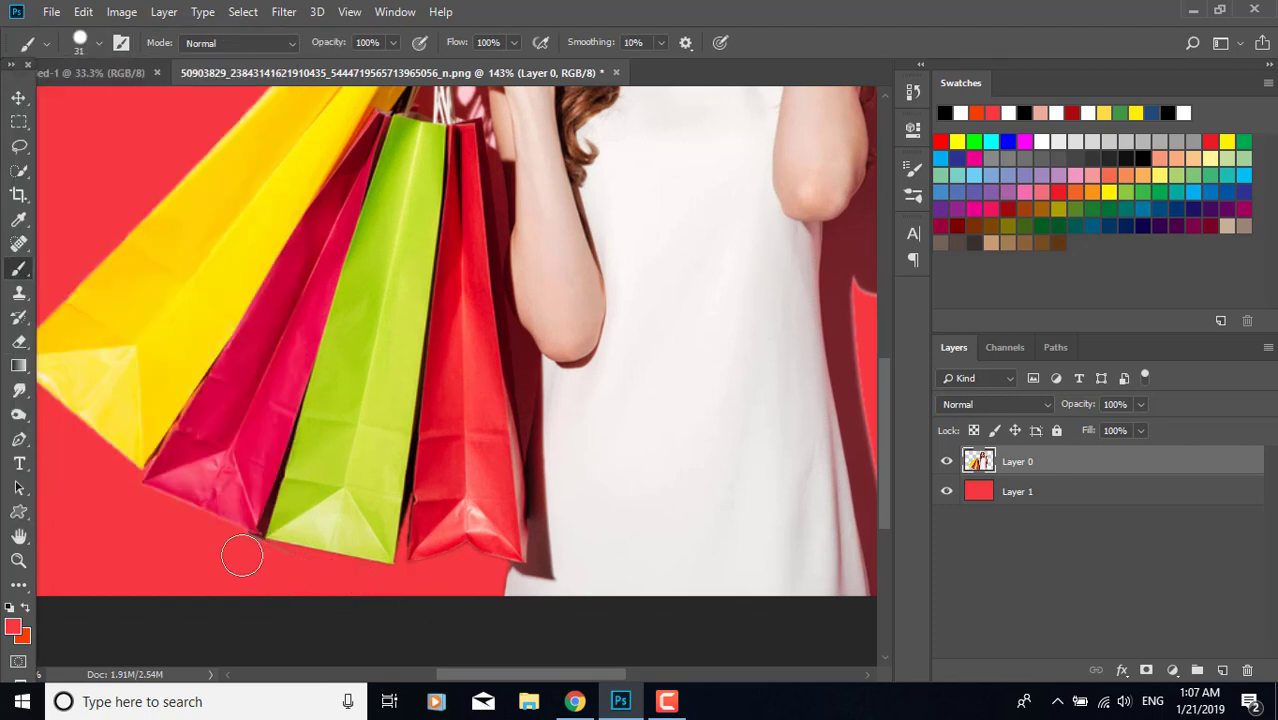
scroll(670, 592, "down", 9)
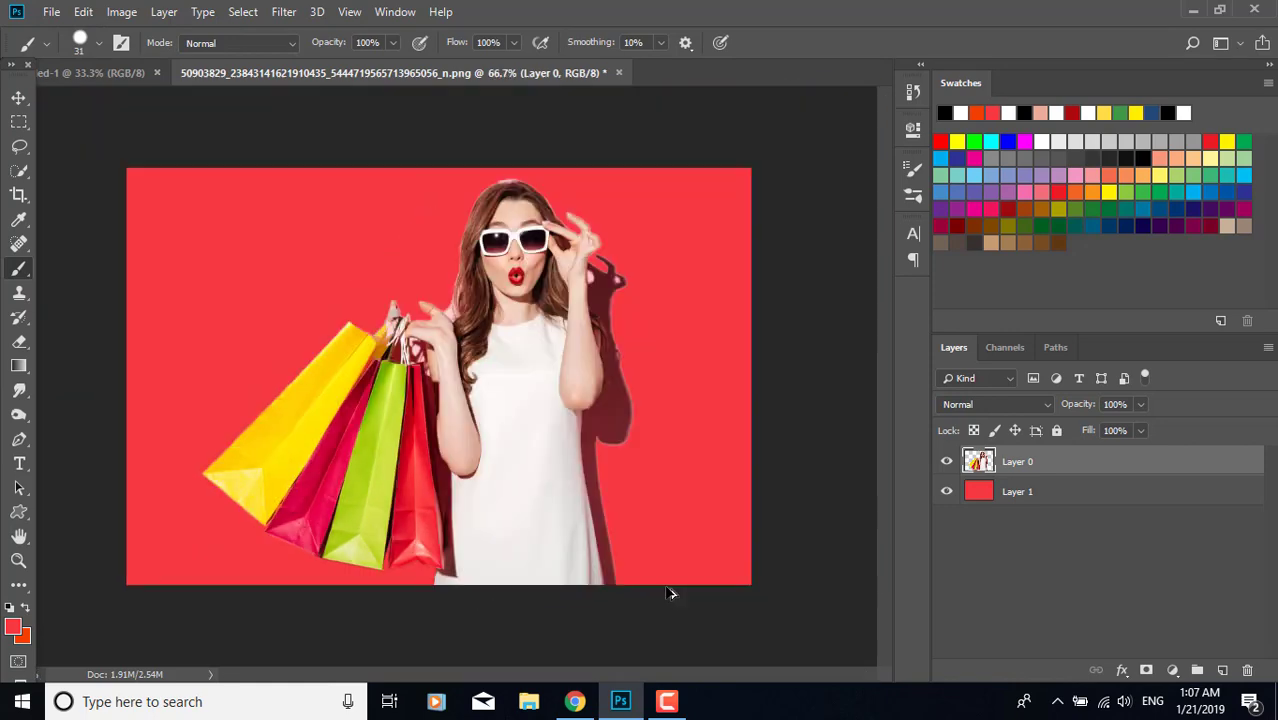
Select the woman's dark shadow beside her raised arm and dress with the Magic Wand at tolerance 32.
scroll(646, 607, "up", 3)
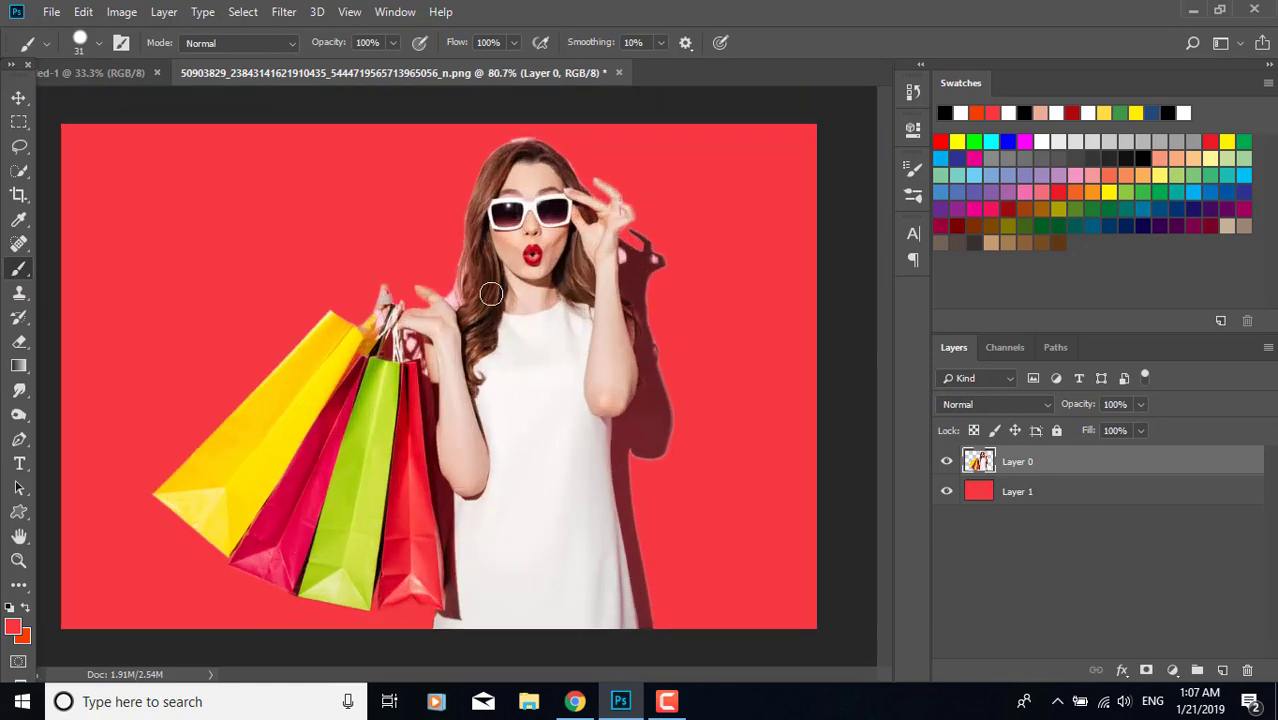
right_click(19, 172)
left_click(100, 188)
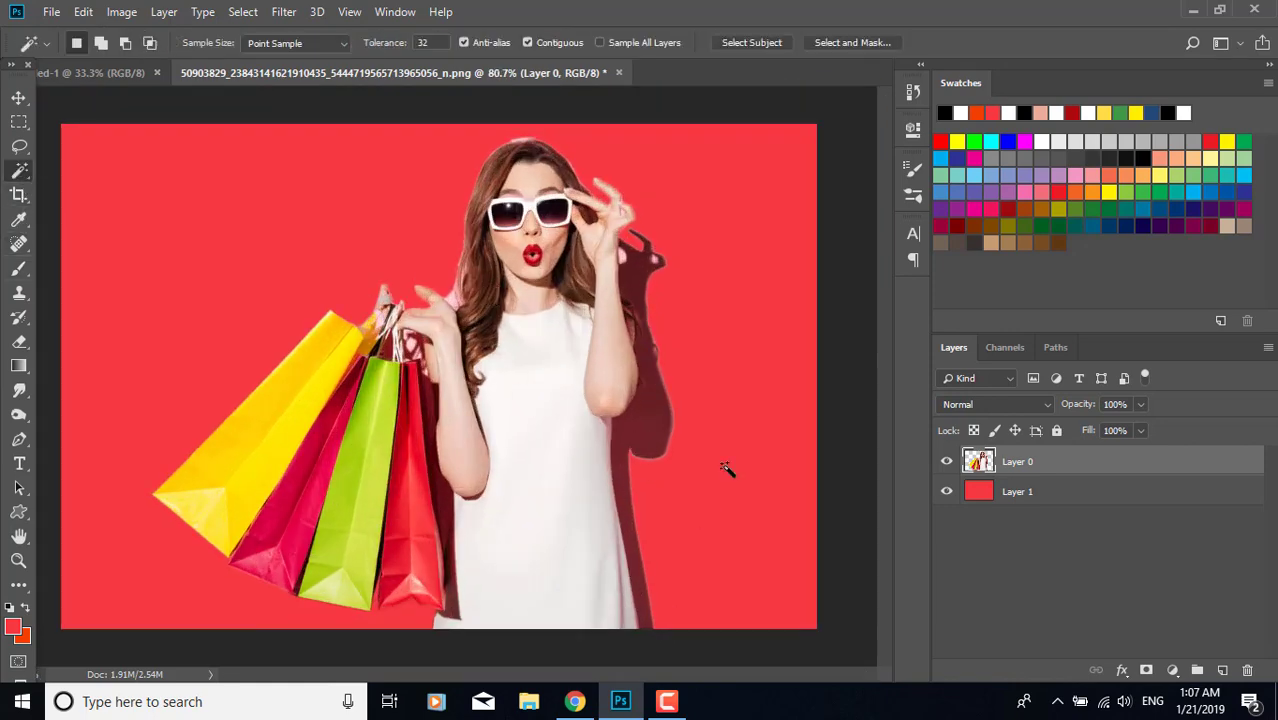
left_click(661, 424)
scroll(742, 605, "up", 3)
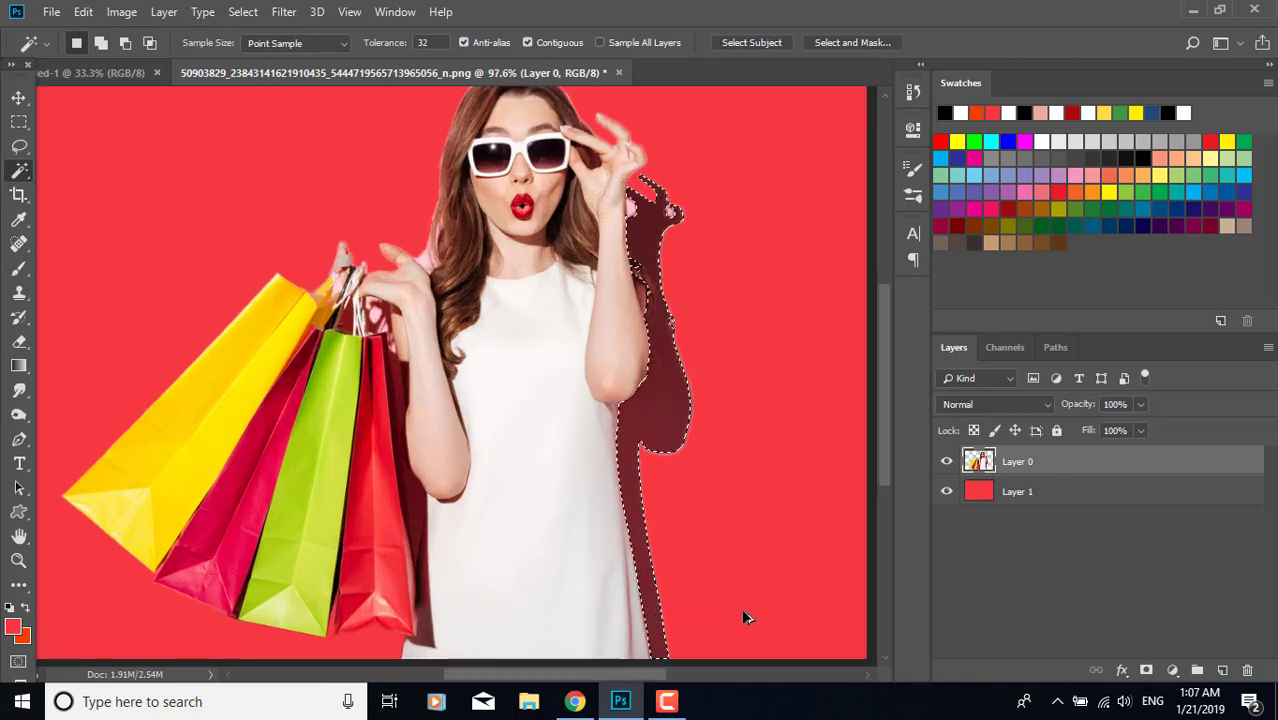
scroll(742, 590, "up", 4)
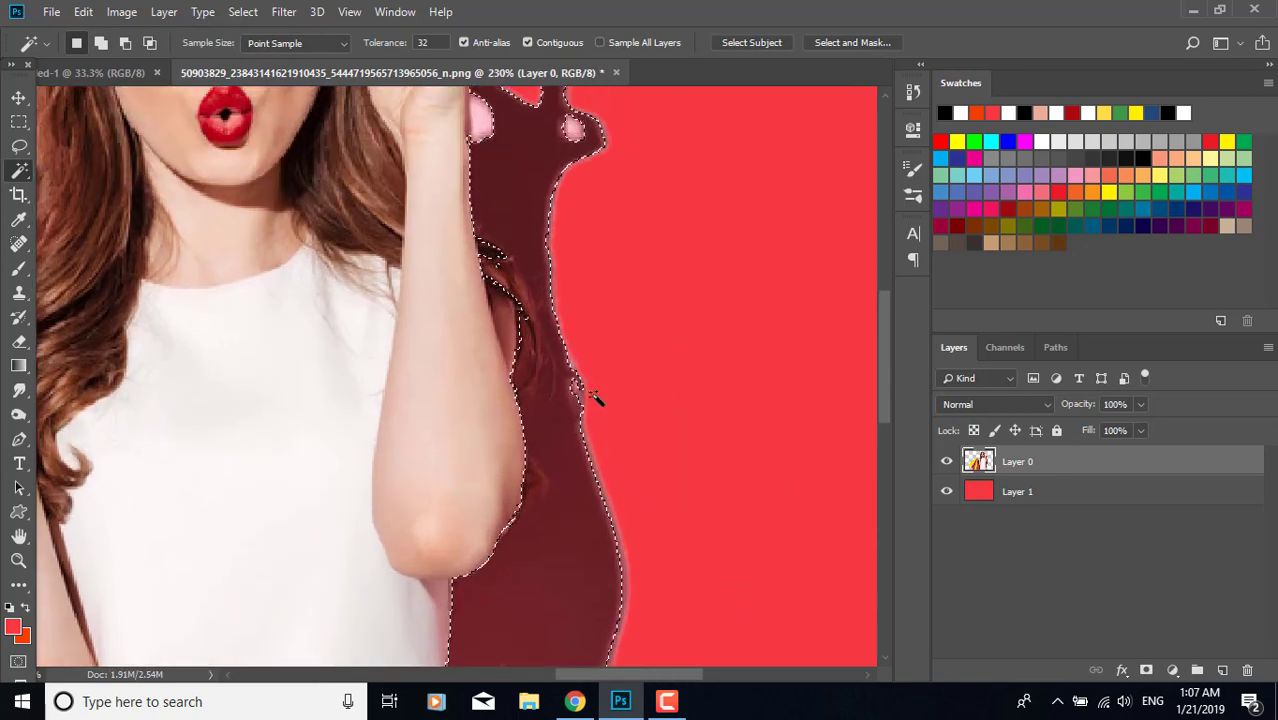
Subtract the hair strands and upper shadow behind the raised arm from the selection with the Quick Selection tool.
right_click(19, 172)
left_click(79, 175)
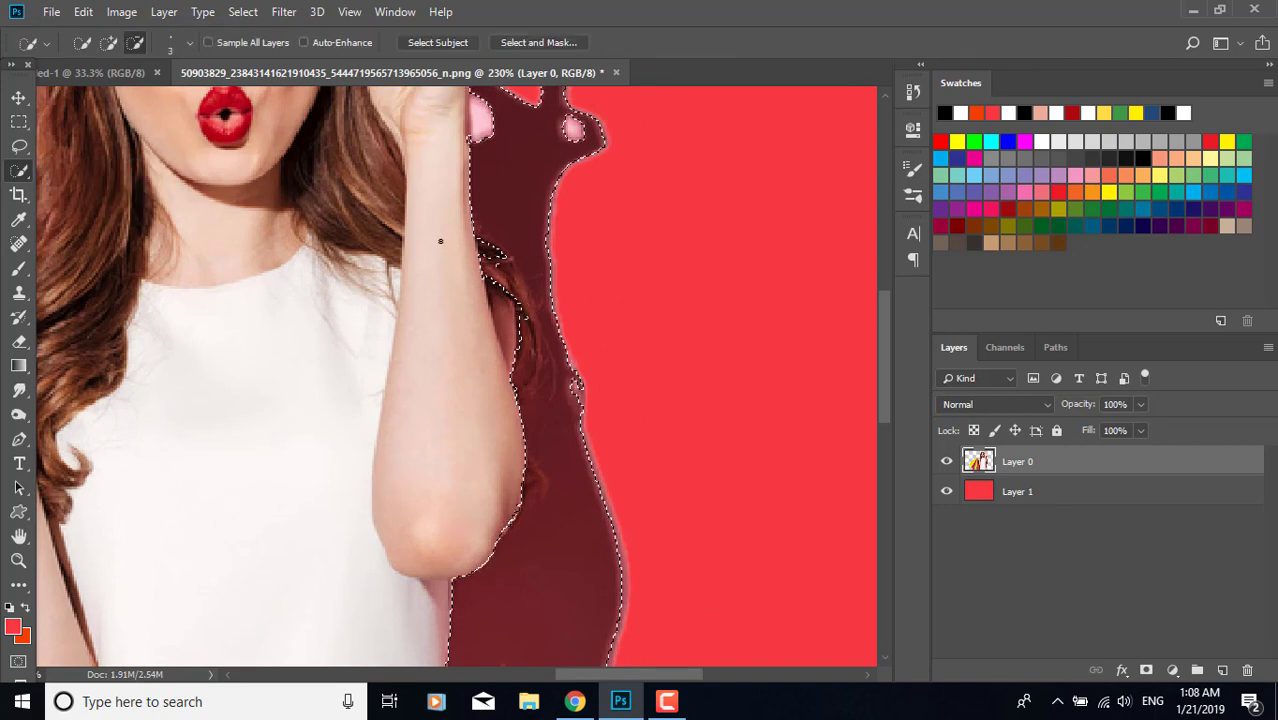
left_click_drag(528, 362, 500, 270)
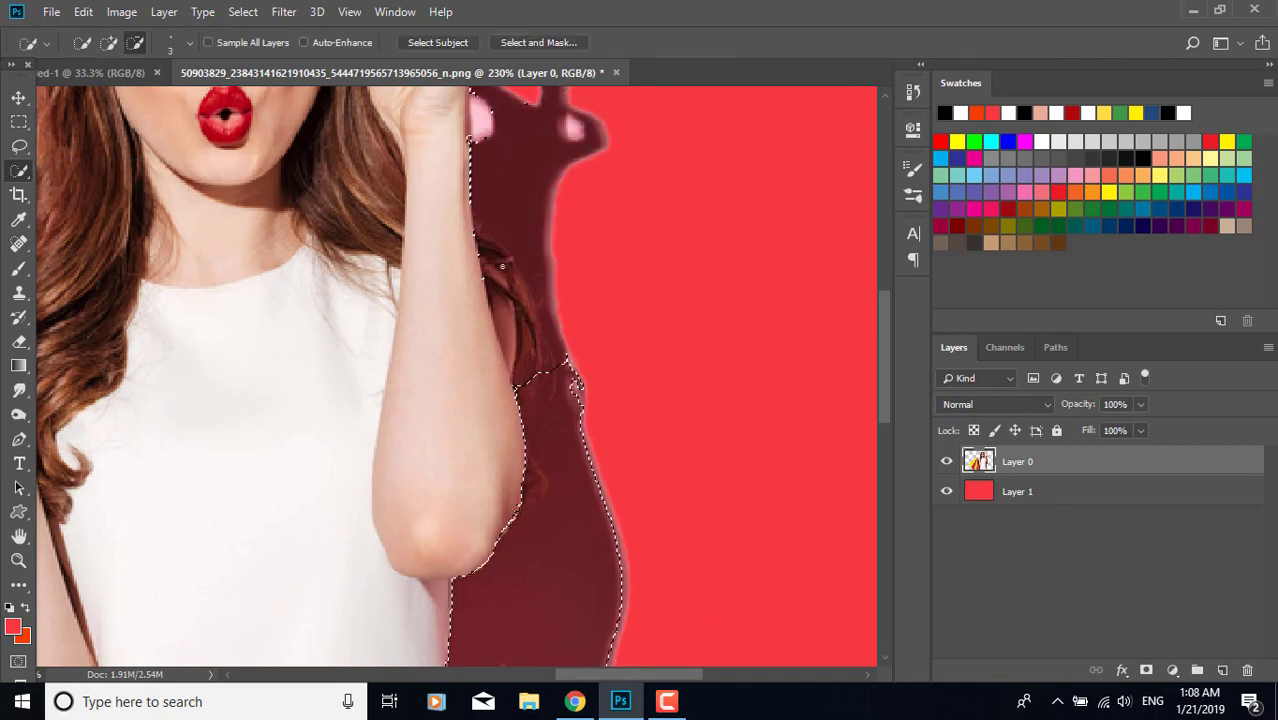
left_click_drag(513, 314, 522, 468)
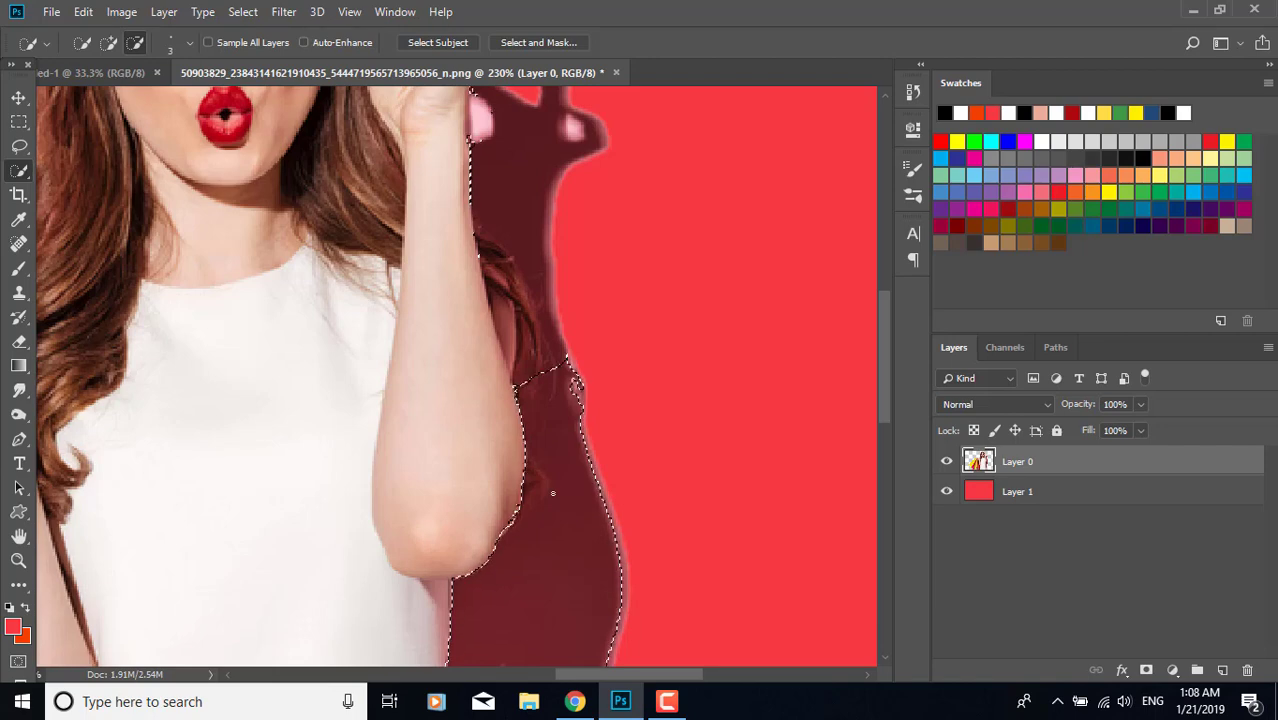
scroll(552, 494, "down", 3)
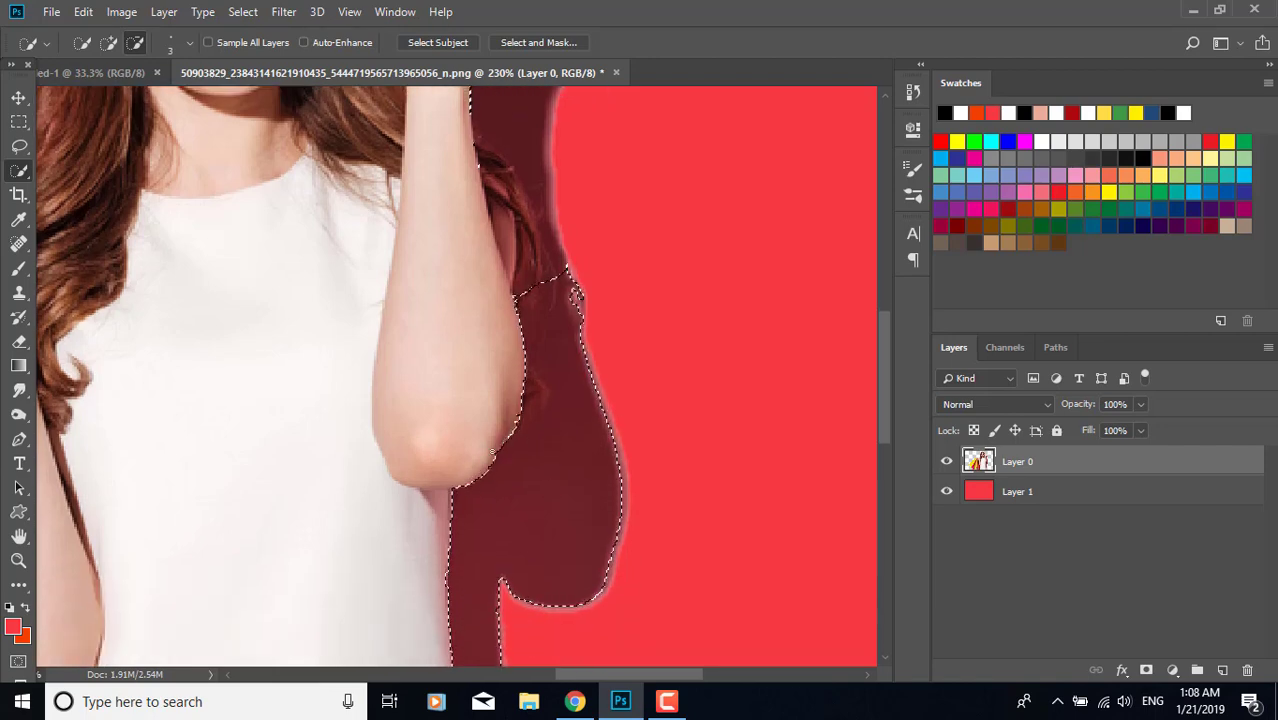
scroll(556, 449, "down", 3)
Feather the shadow selection by 0.5 pixels, delete its contents and deselect.
right_click(556, 455)
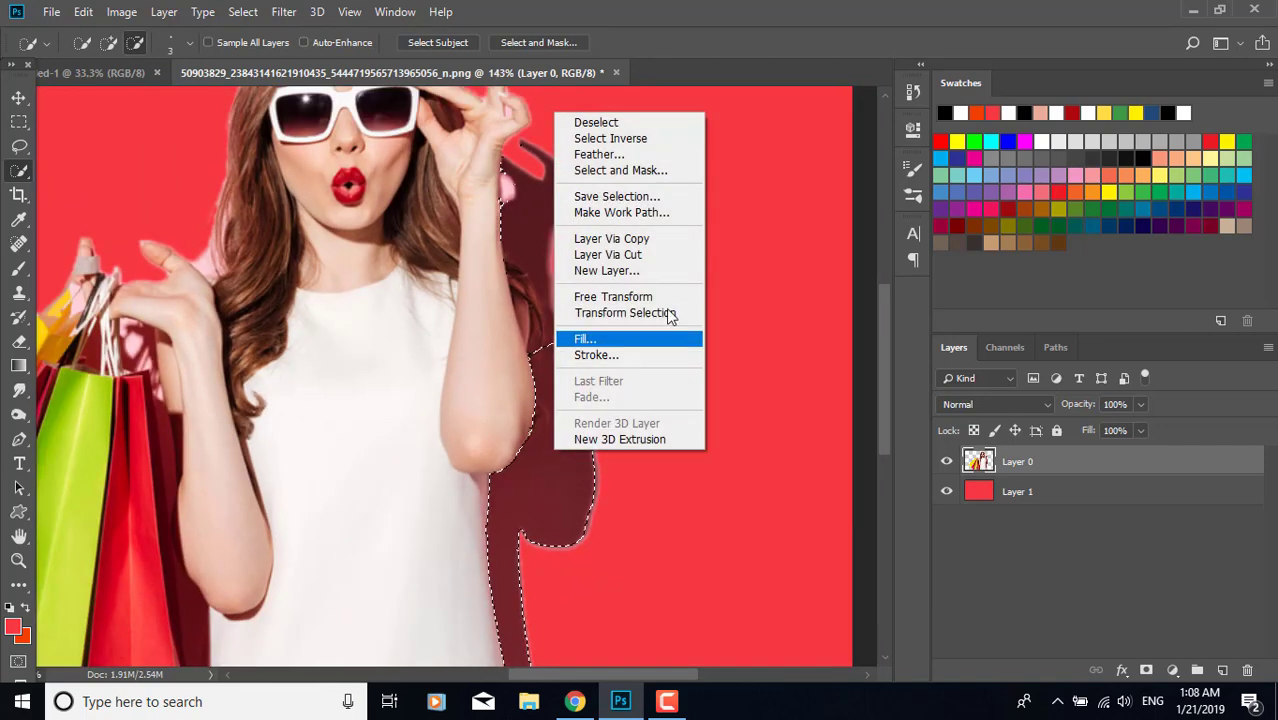
left_click(640, 154)
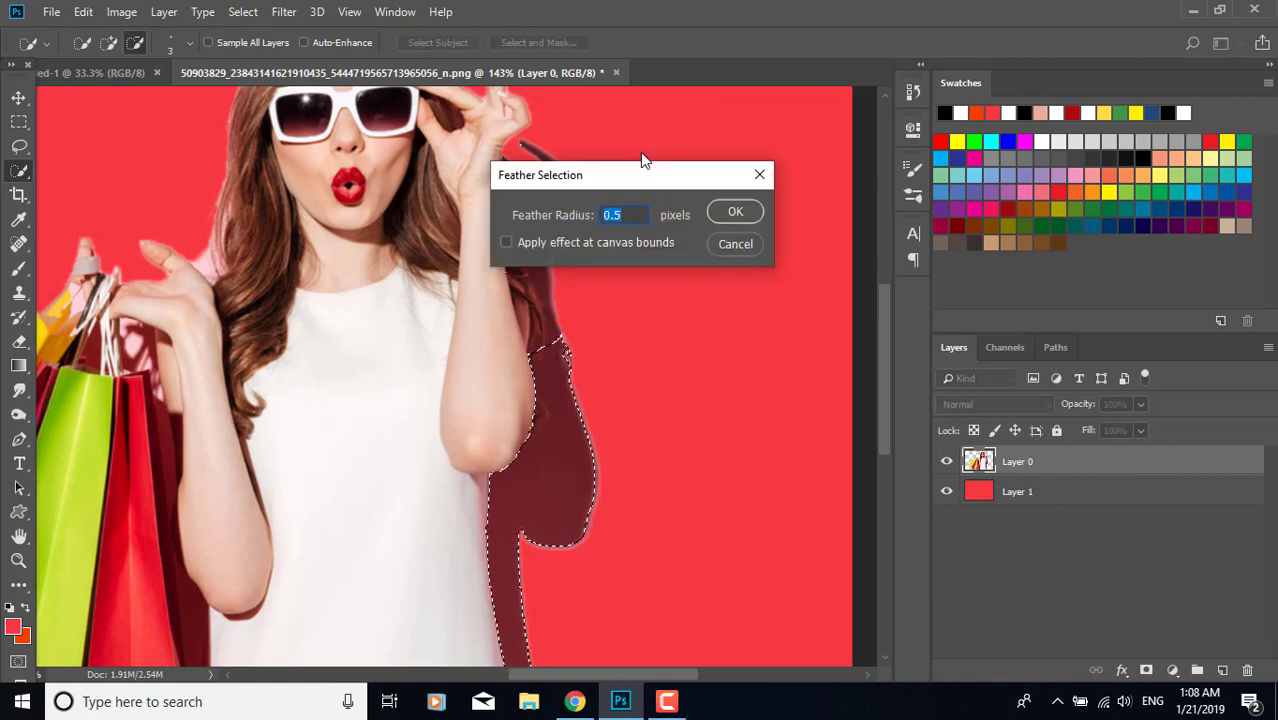
key("Return")
key("Delete")
key("ctrl+d")
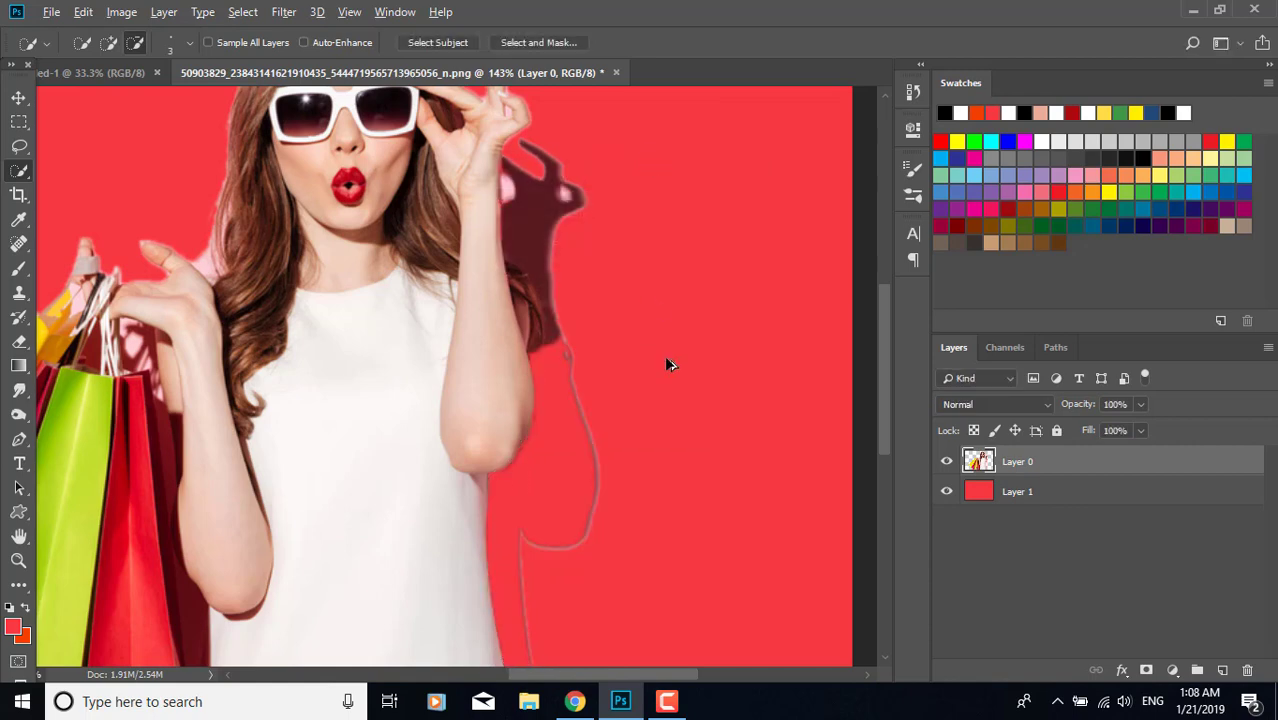
scroll(570, 377, "up", 5)
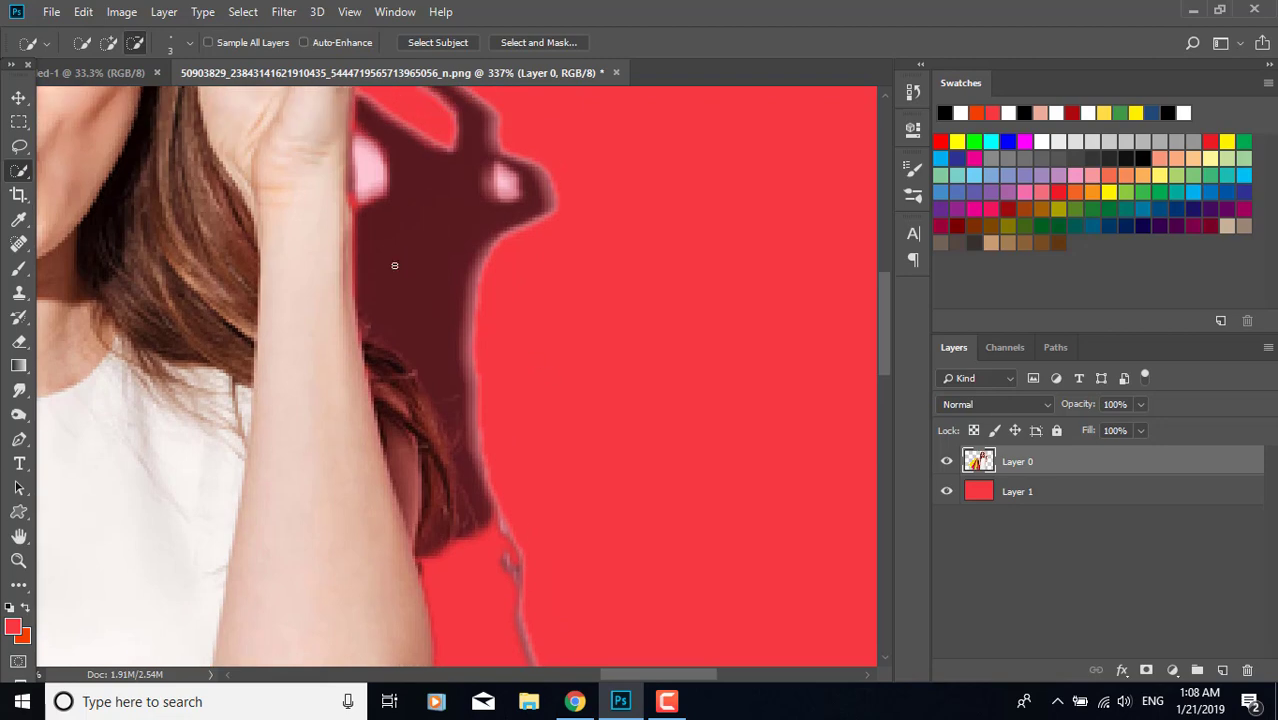
scroll(280, 184, "down", 7)
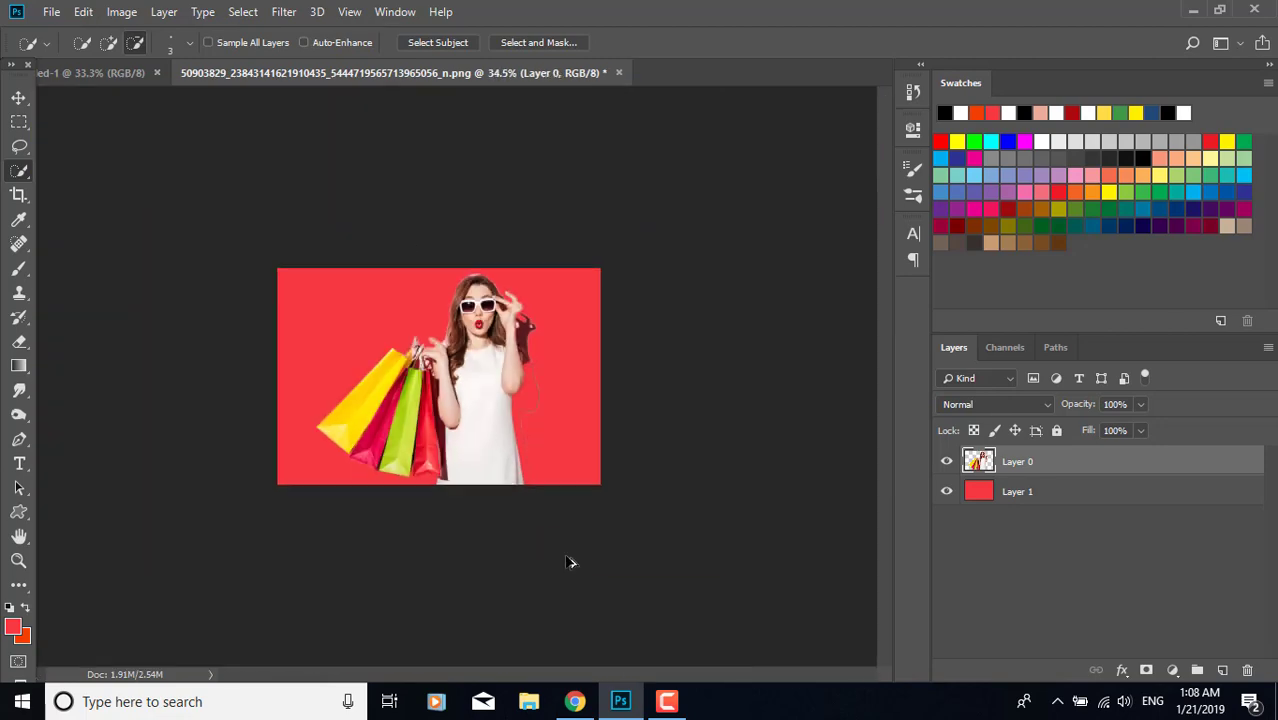
Try to erase the leftover shadow outline with the 2500 px textured Eraser brush, undoing each attempt.
key("ctrl+0")
left_click(19, 341)
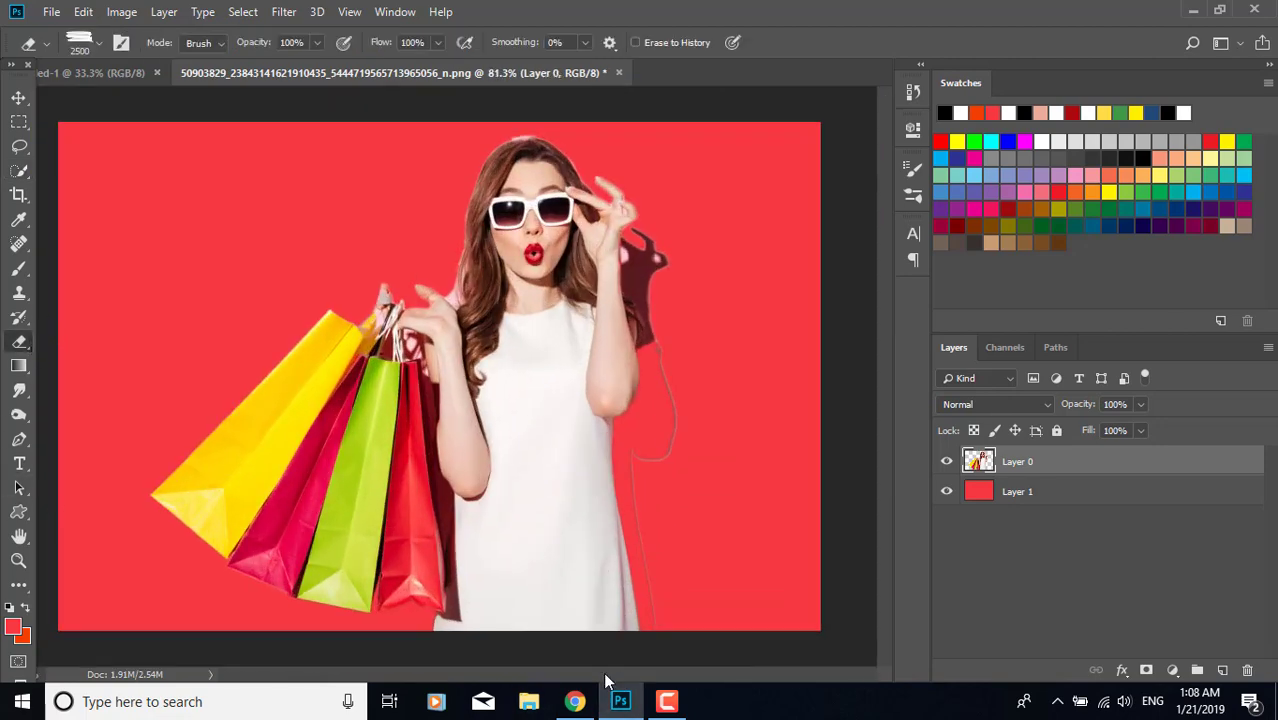
scroll(720, 600, "up", 2)
left_click(668, 606)
key("ctrl+z")
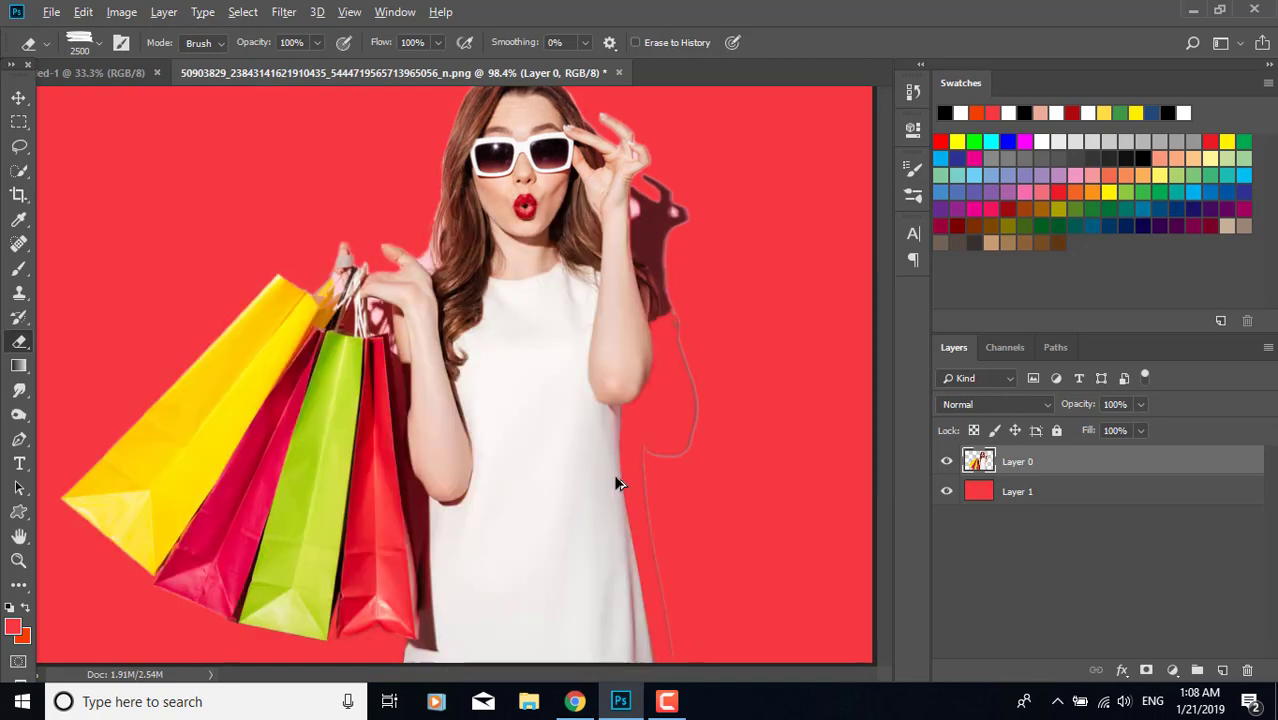
scroll(616, 479, "down", 7)
left_click(665, 400)
key("ctrl+z")
left_click(579, 419)
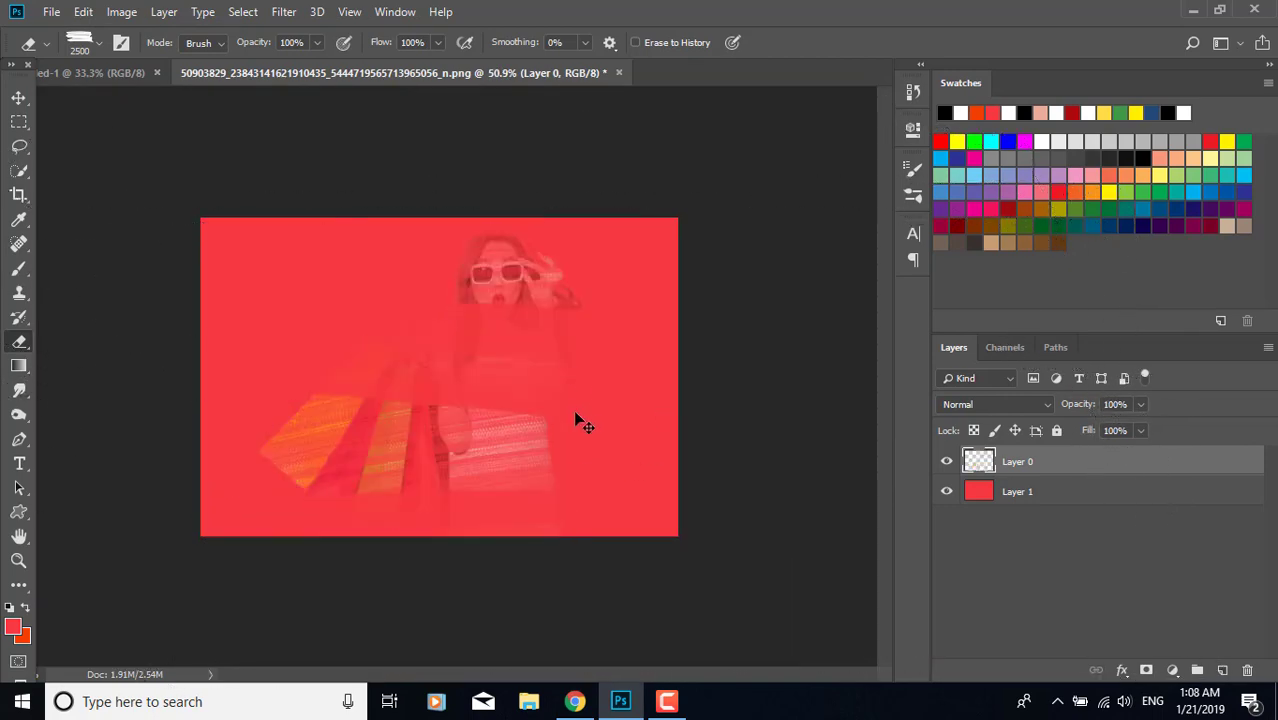
key("ctrl+z")
Paint red over the leftover shadow outline beside the elbow and dress with the 31 px round brush.
left_click(98, 44)
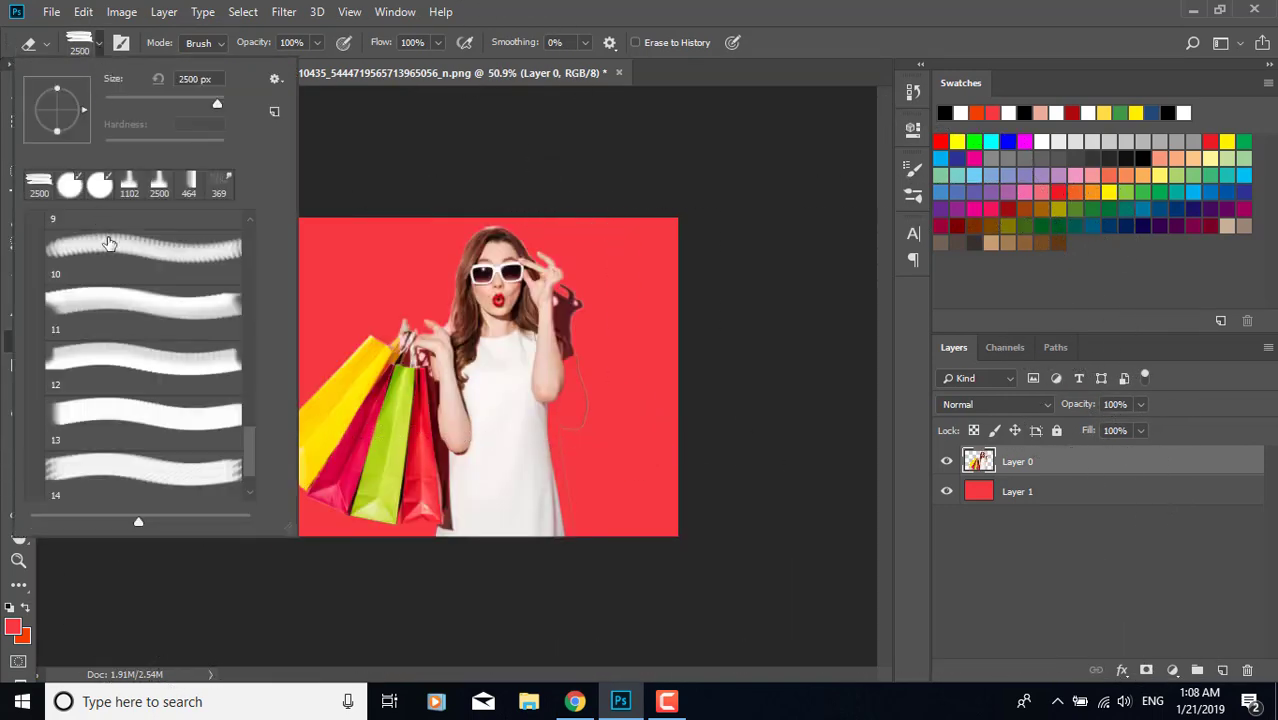
key("b")
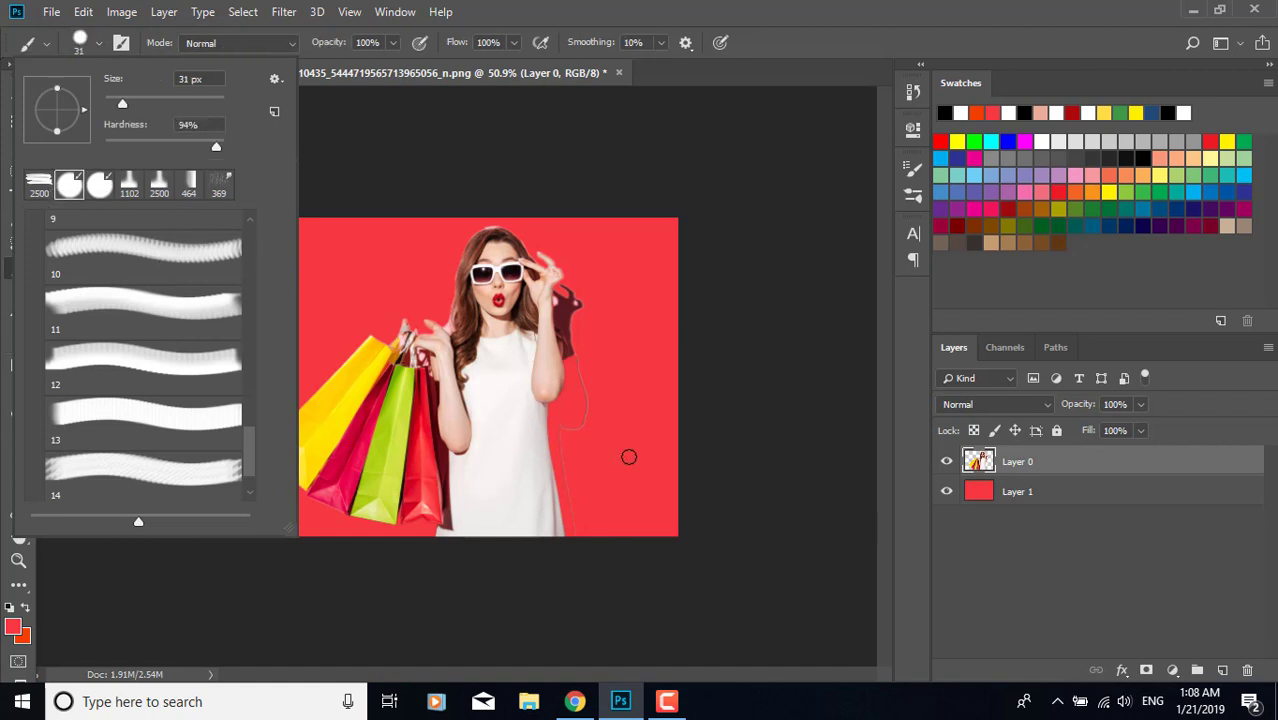
left_click(584, 390)
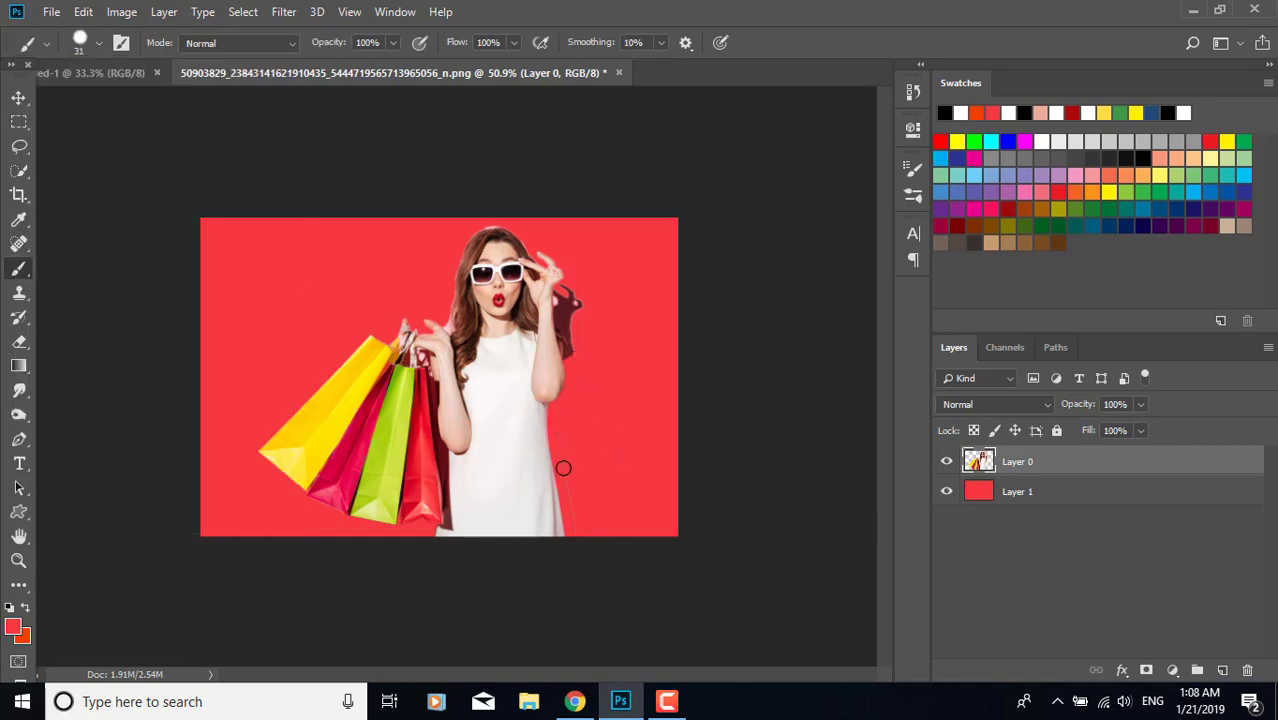
scroll(619, 499, "up", 4)
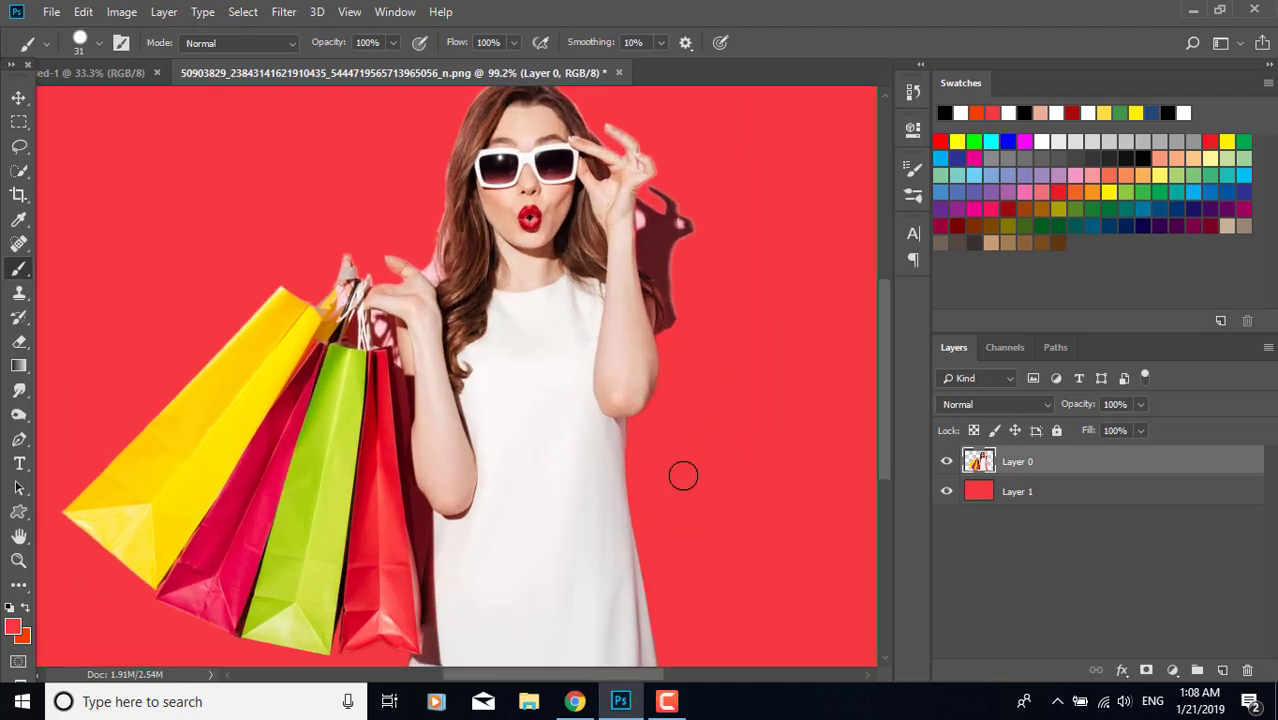
Erase the shadow behind the raised hand with the Background Eraser at size 97, 66% tolerance and Protect Foreground Color enabled.
right_click(20, 342)
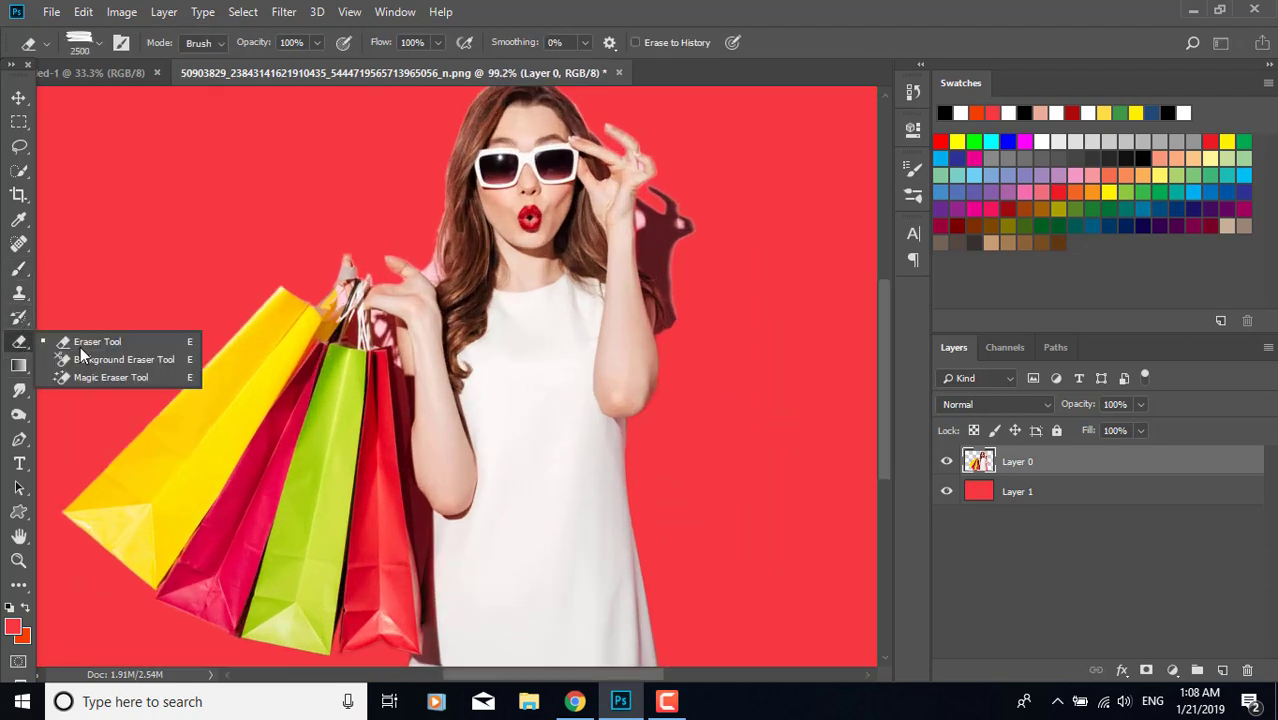
left_click(78, 347)
right_click(27, 342)
left_click(66, 361)
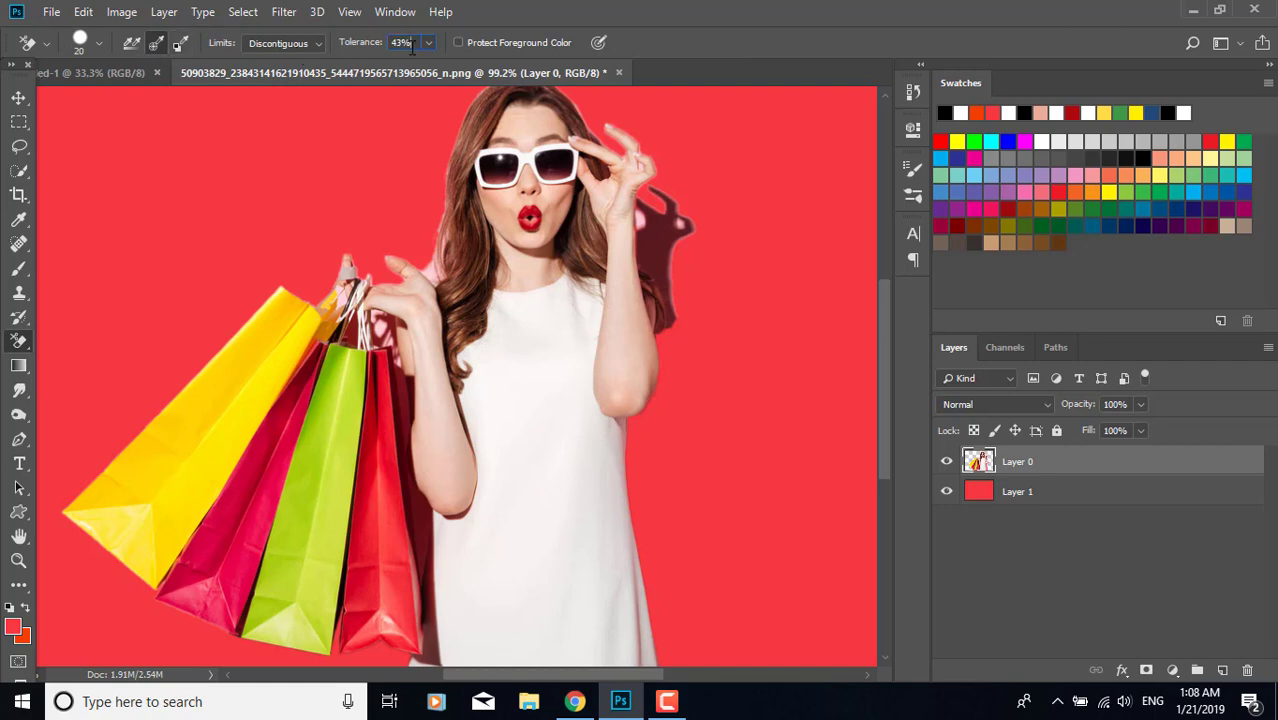
left_click(101, 46)
left_click(113, 96)
left_click(136, 137)
mouse_move(645, 263)
left_mouse_down()
mouse_move(668, 206)
mouse_move(640, 216)
mouse_move(648, 231)
mouse_move(642, 221)
mouse_move(684, 229)
mouse_move(690, 246)
mouse_move(671, 311)
mouse_move(707, 297)
left_mouse_up()
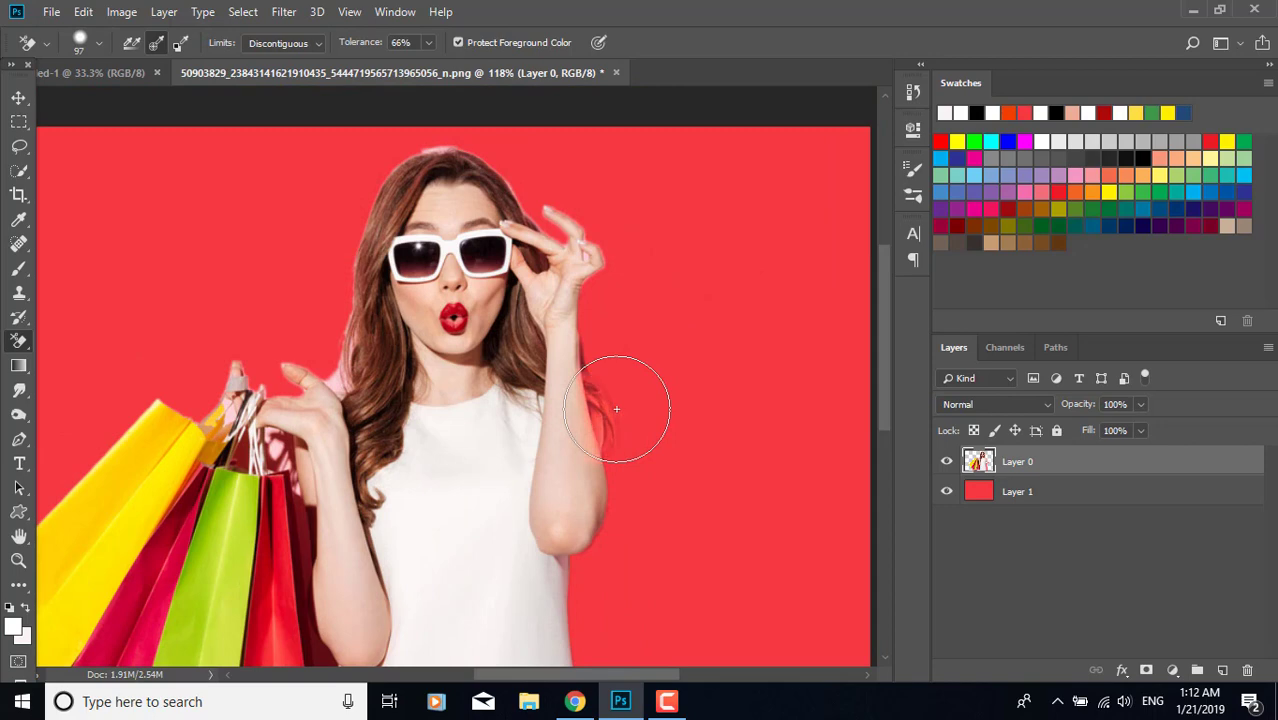
Erase the remaining shadow fringe around the hair behind the raised arm with a 62 px Eraser at 91% hardness.
scroll(763, 430, "up", 5)
scroll(484, 451, "up", 2)
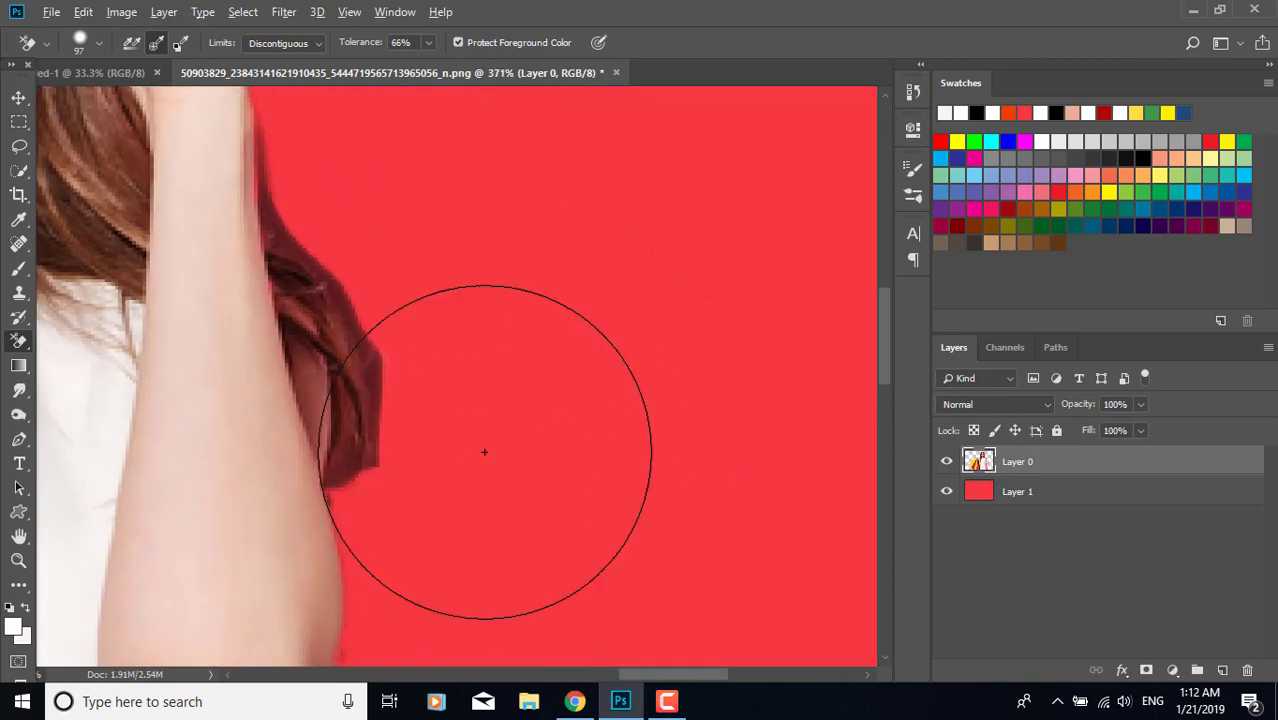
right_click(15, 345)
left_click(84, 339)
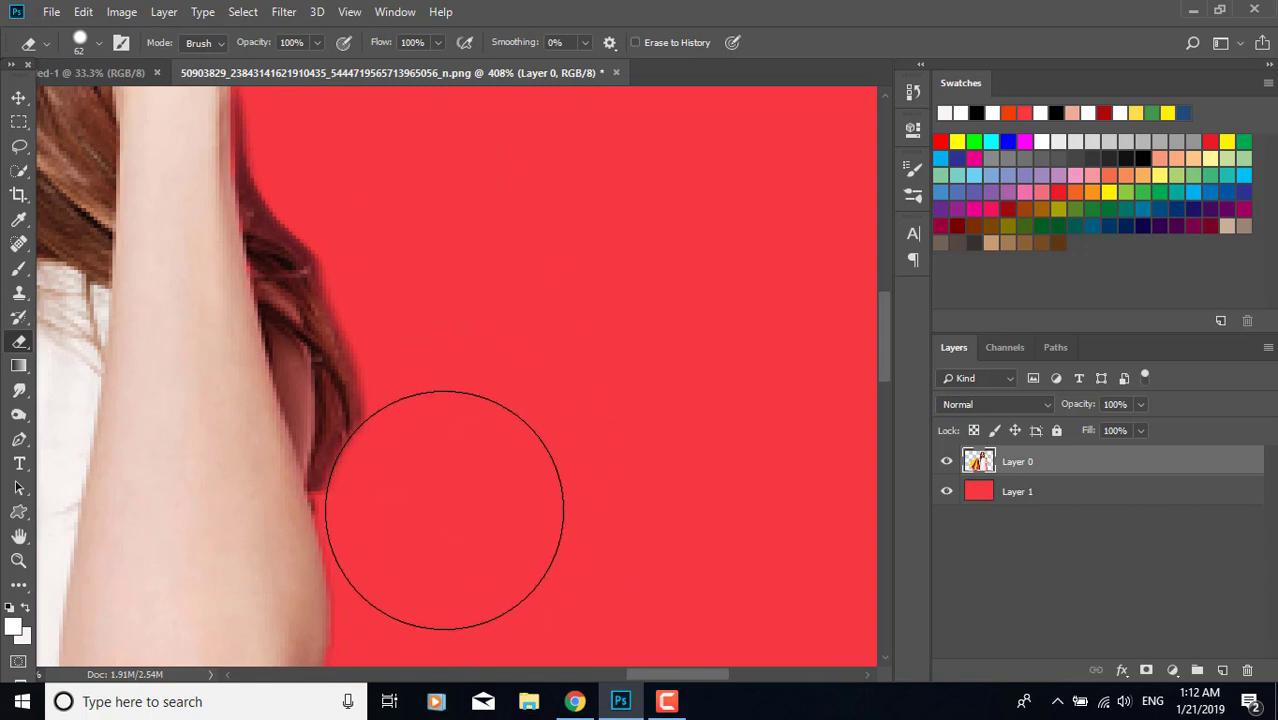
left_click(98, 41)
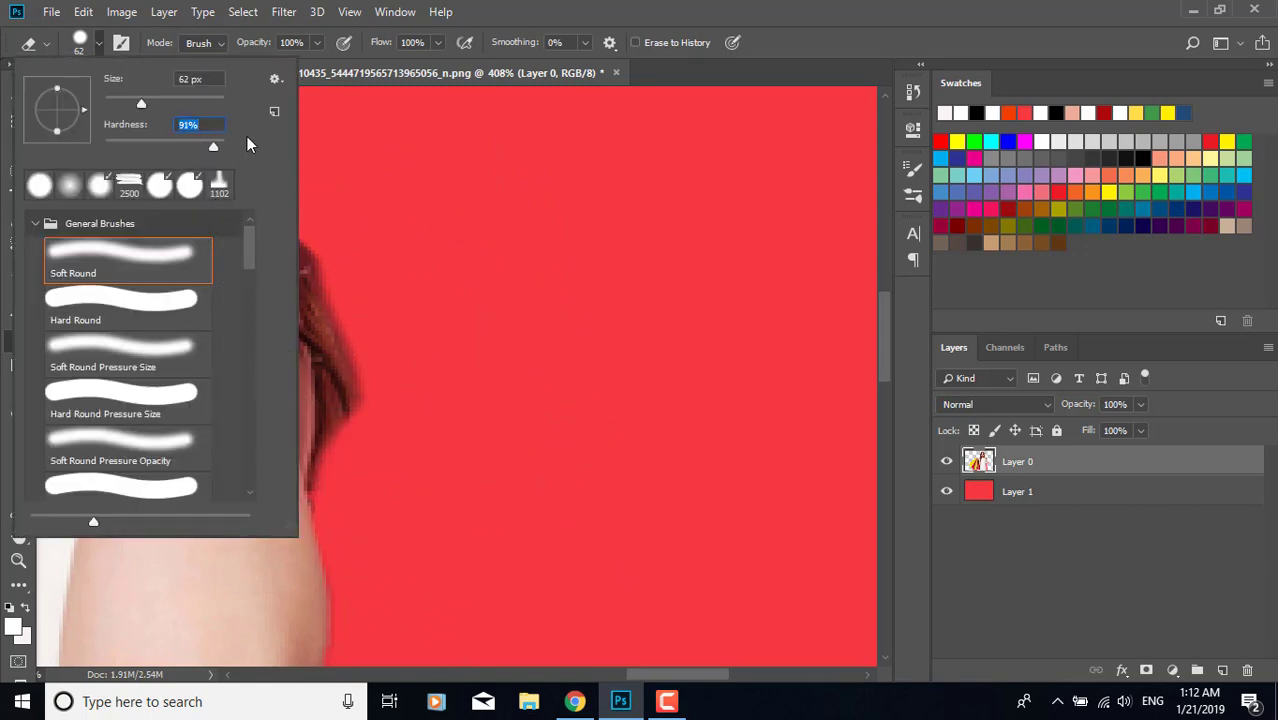
left_click_drag(471, 388, 425, 219)
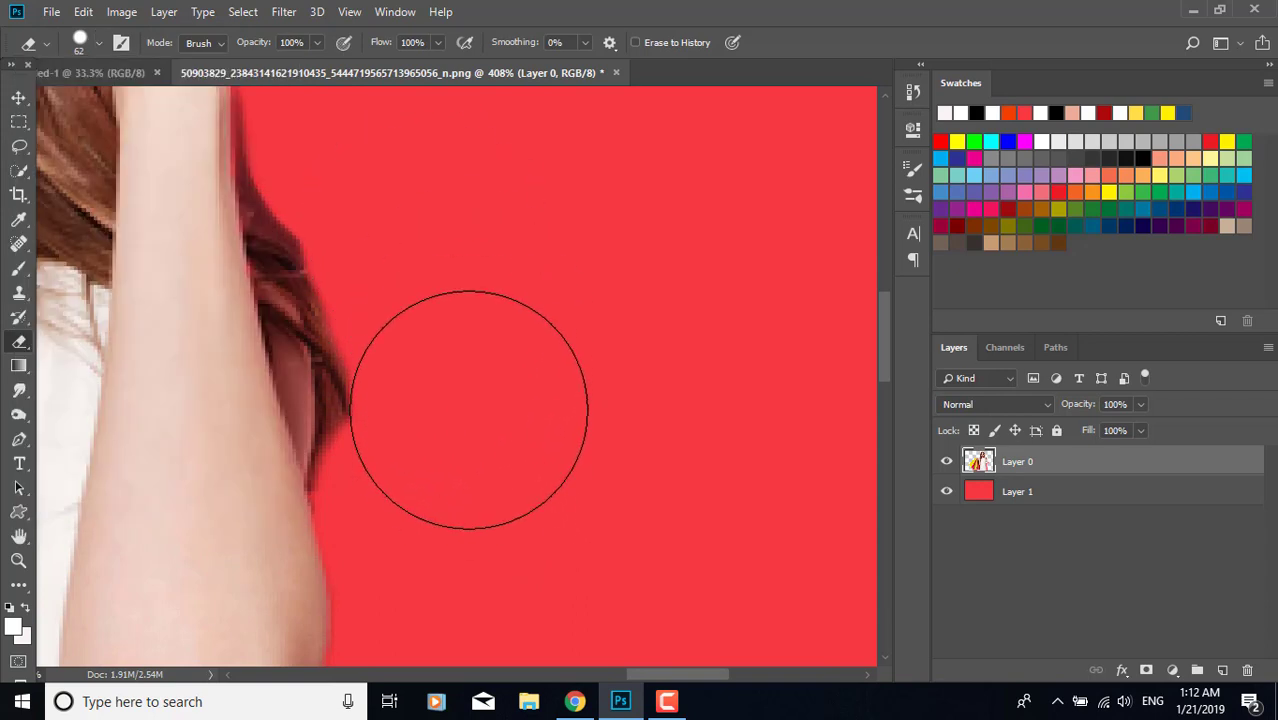
Erase the leftover fringe along the outer edges of the hair lock and raised forearm with the 62 px Eraser.
mouse_move(430, 492)
left_mouse_down()
mouse_move(449, 459)
mouse_move(466, 356)
mouse_move(459, 404)
left_mouse_up()
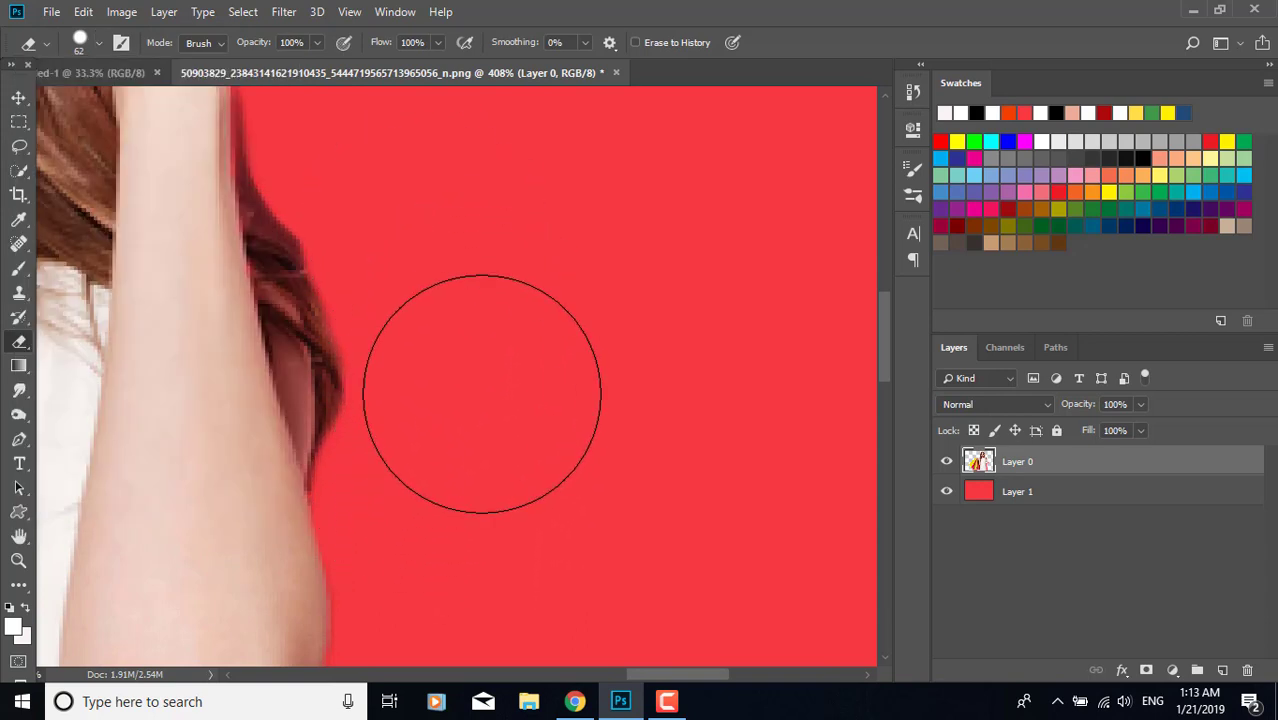
scroll(482, 394, "up", 4)
left_click_drag(368, 248, 347, 280)
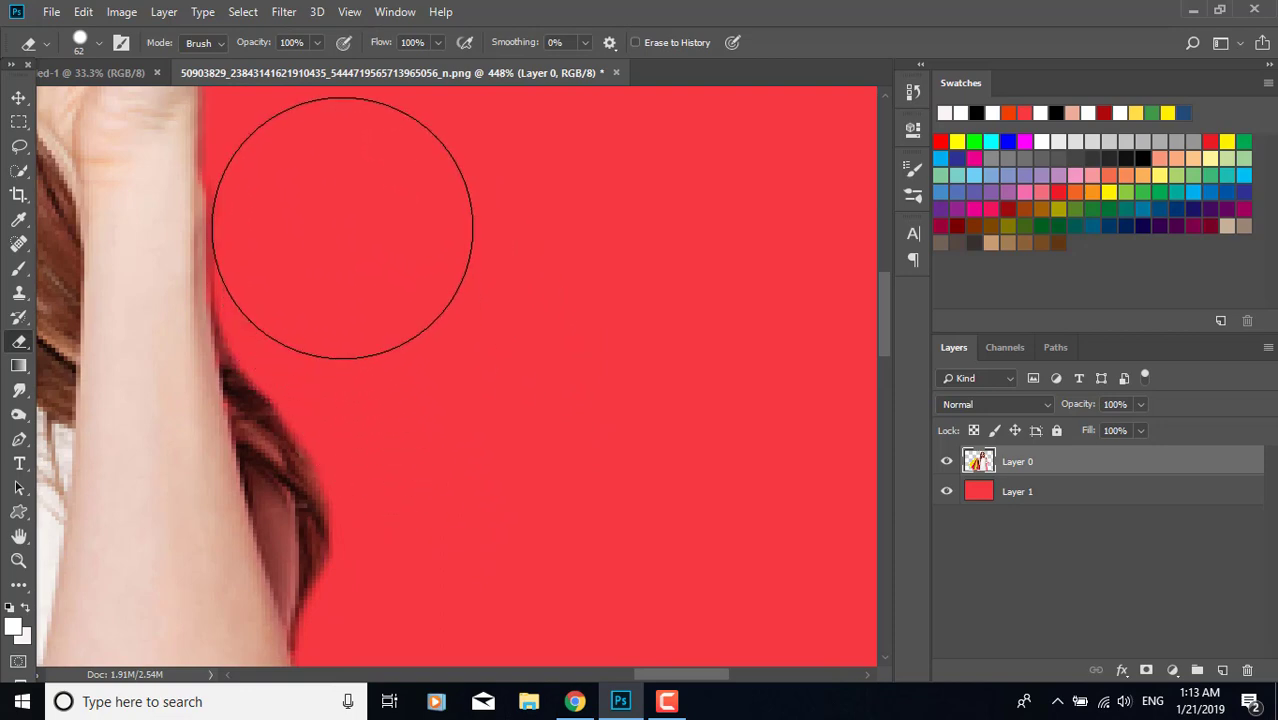
Erase the pink remnants between the fingers of the raised hand with the Eraser at 2 px.
scroll(391, 300, "down", 12)
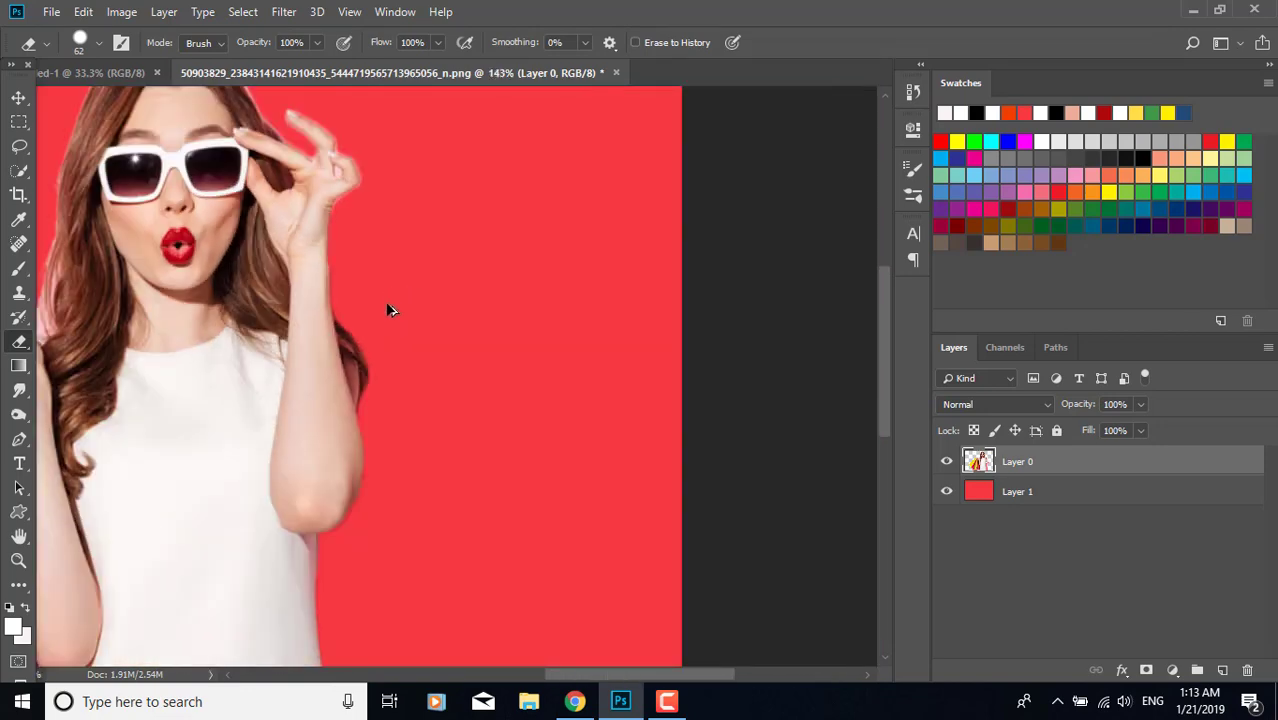
scroll(388, 300, "up", 12)
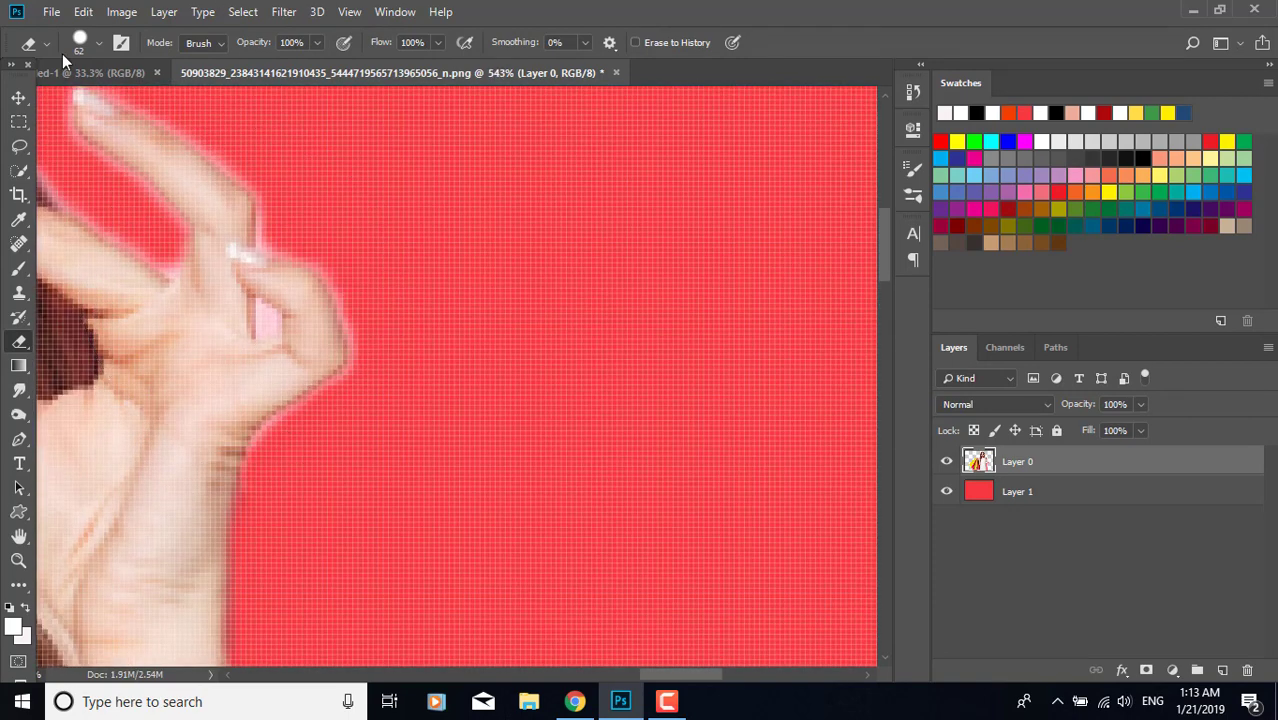
left_click(80, 42)
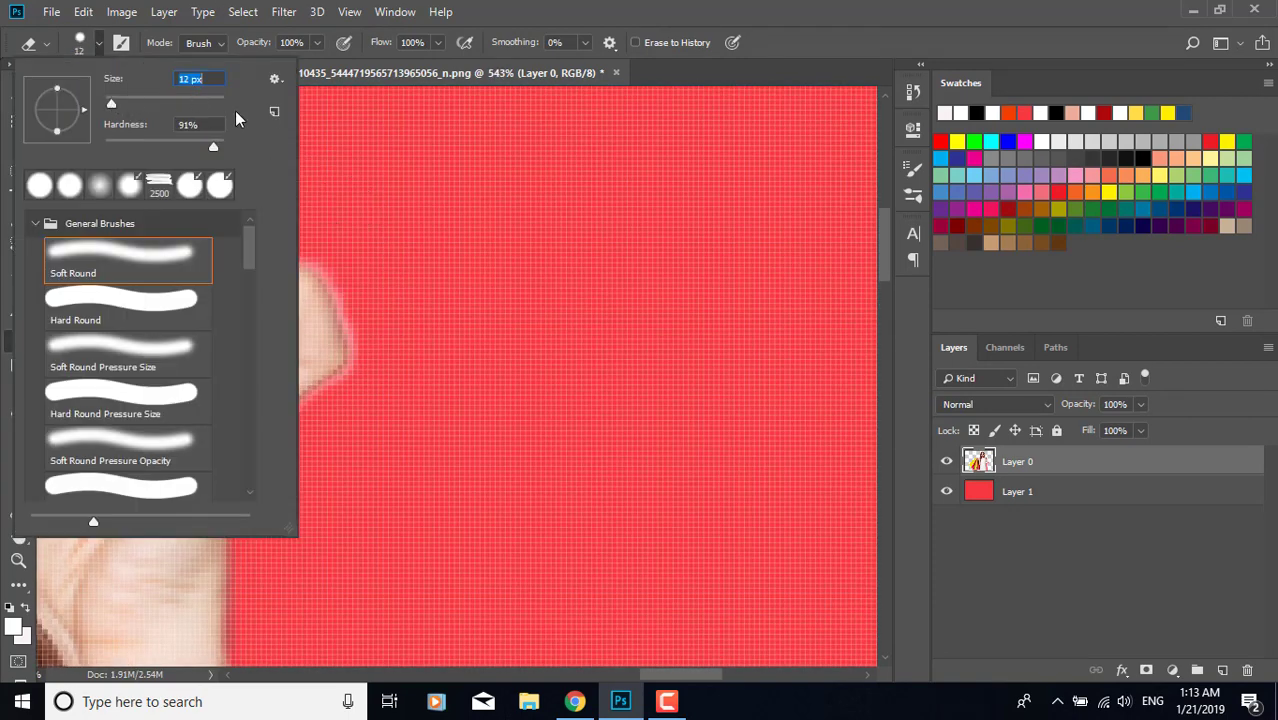
key("Return")
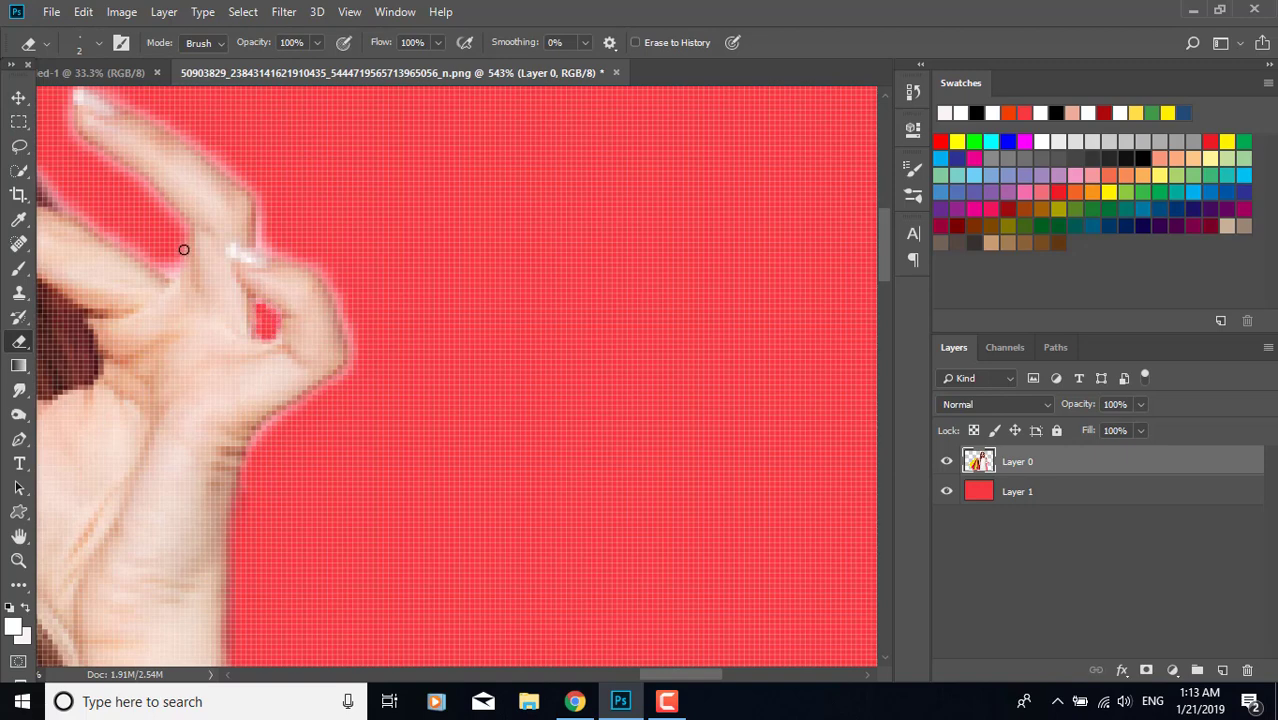
left_click_drag(55, 194, 125, 239)
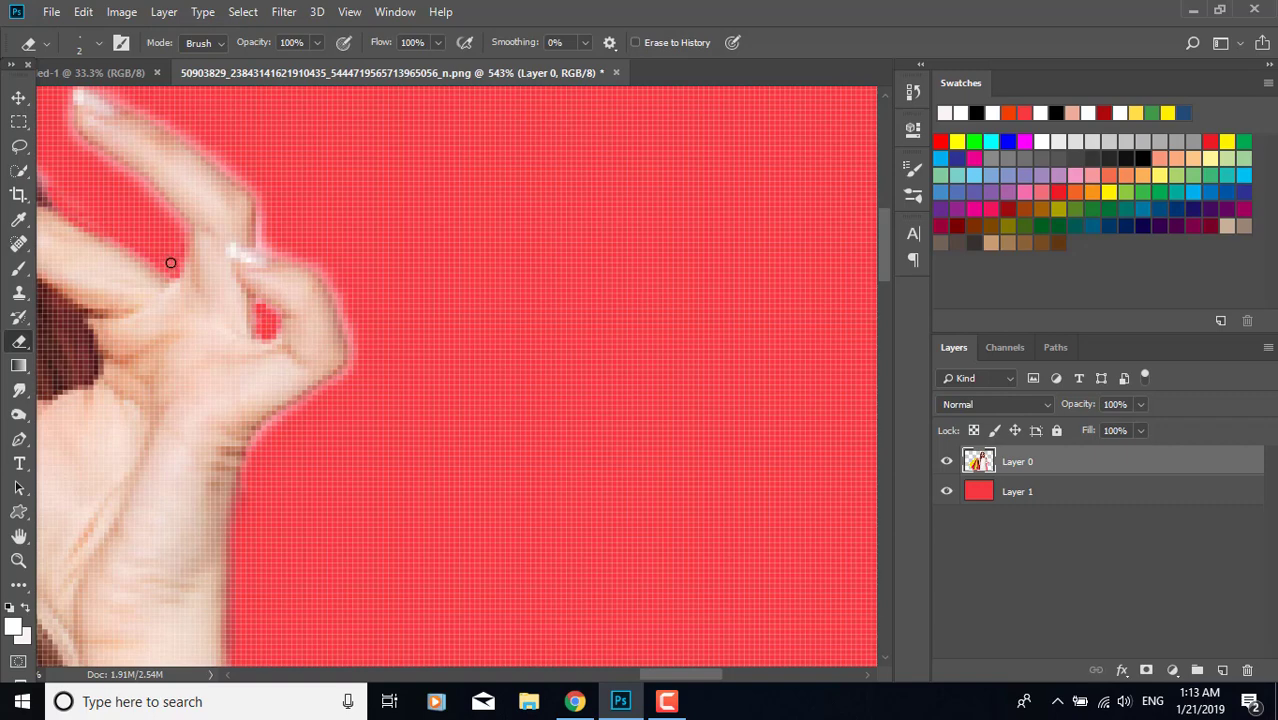
scroll(224, 265, "down", 3)
scroll(250, 345, "up", 3)
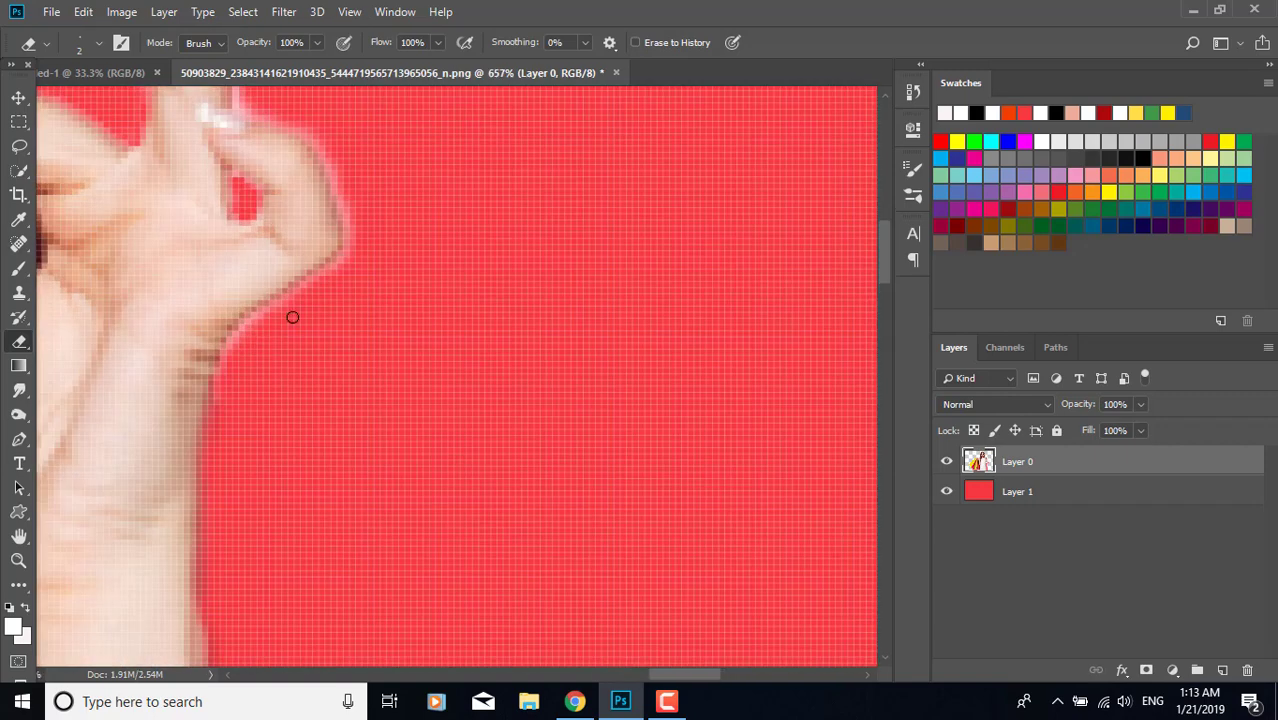
scroll(255, 325, "down", 2)
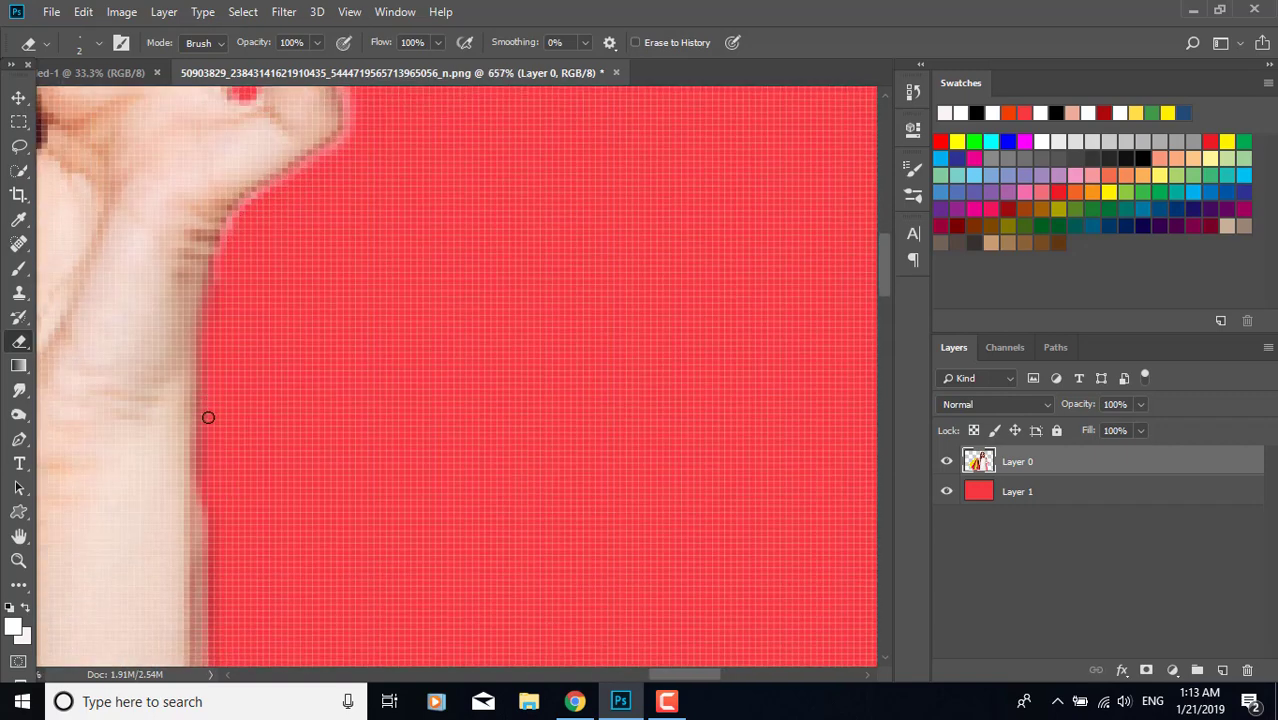
Erase the shadowed background in the gap beneath the bag-holding hand with a 10 px Eraser, refining its edges at 5 px.
scroll(248, 488, "down", 8)
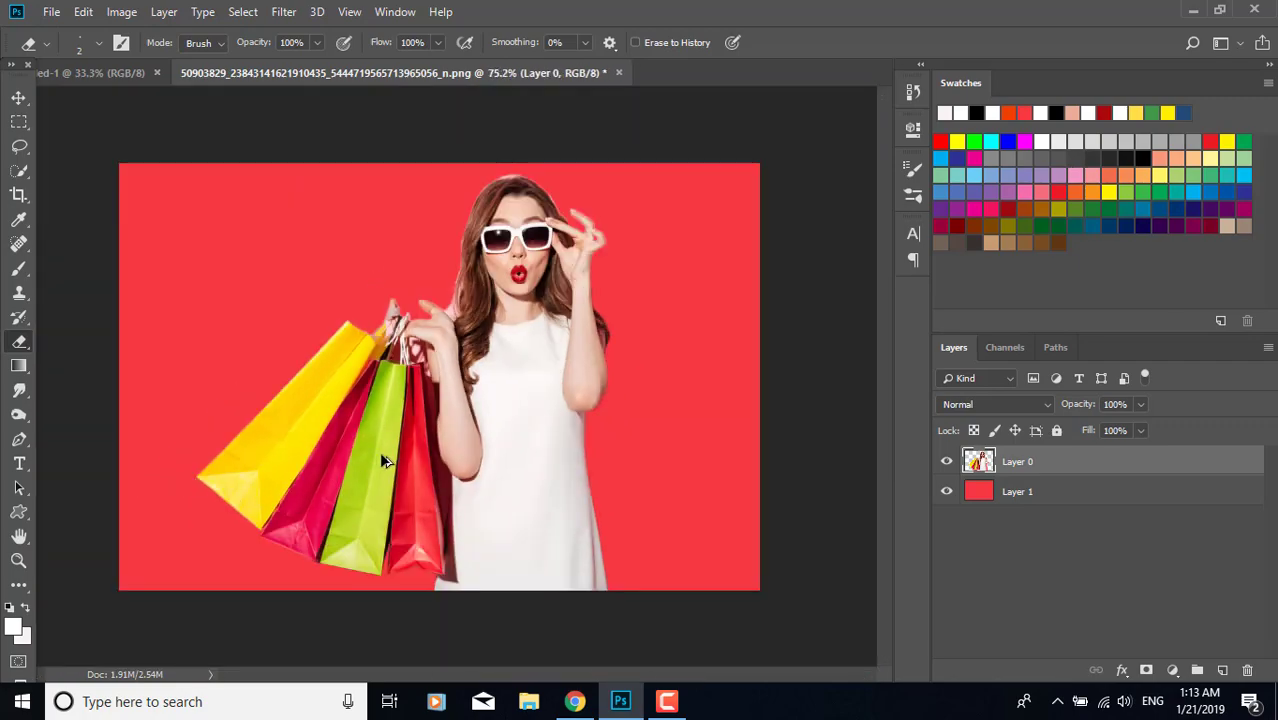
scroll(379, 451, "up", 6)
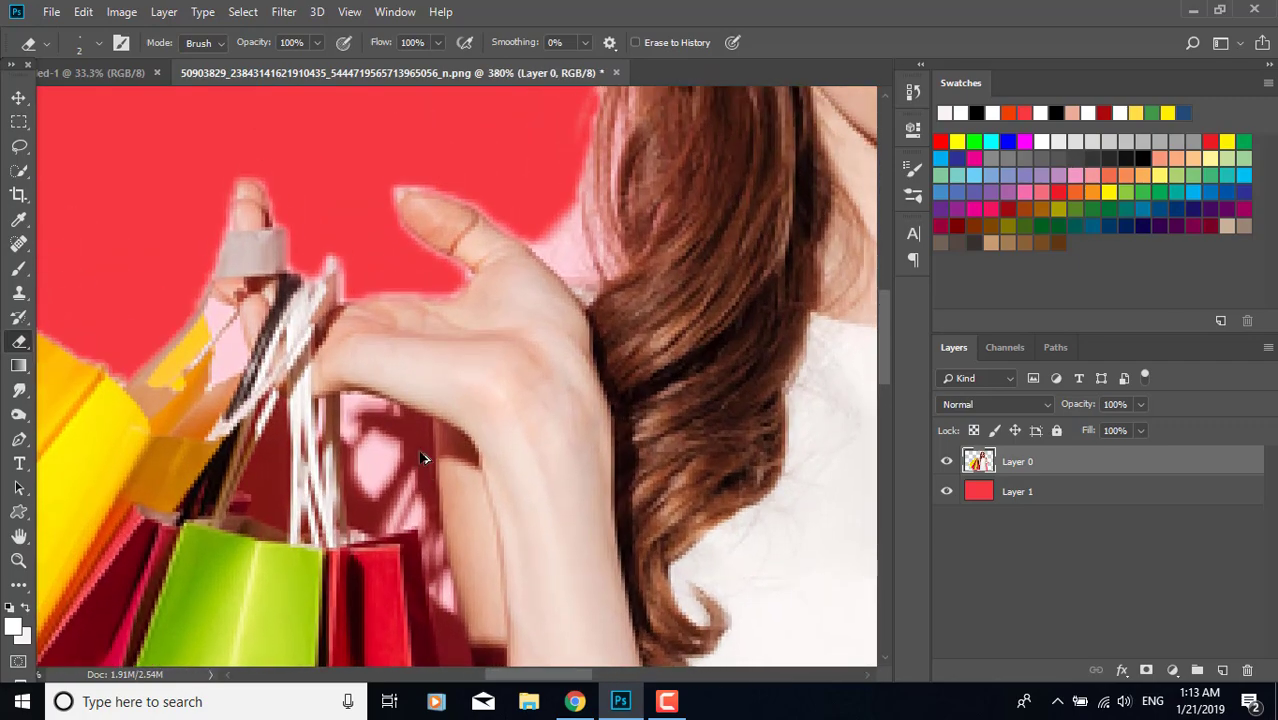
scroll(422, 458, "up", 2)
left_click(98, 43)
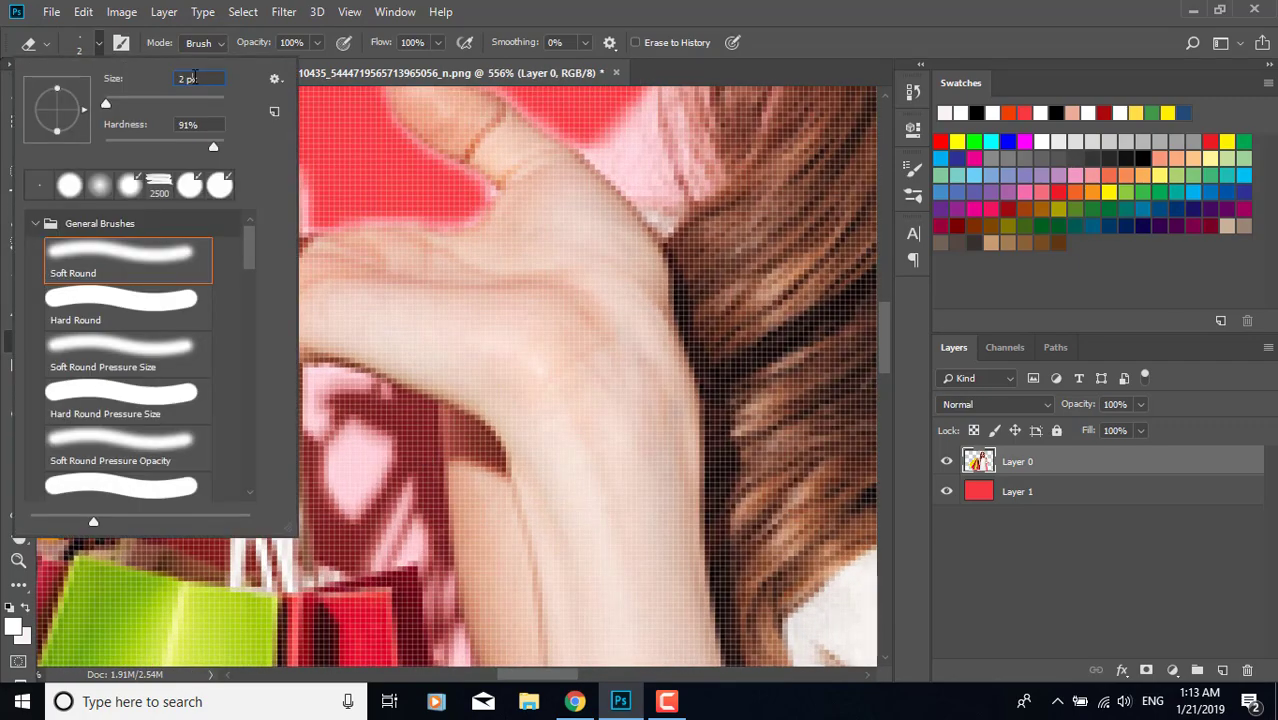
mouse_move(396, 480)
left_mouse_down()
mouse_move(379, 511)
mouse_move(352, 446)
mouse_move(338, 492)
mouse_move(333, 394)
mouse_move(390, 413)
mouse_move(410, 439)
mouse_move(414, 533)
mouse_move(347, 540)
mouse_move(334, 442)
left_mouse_up()
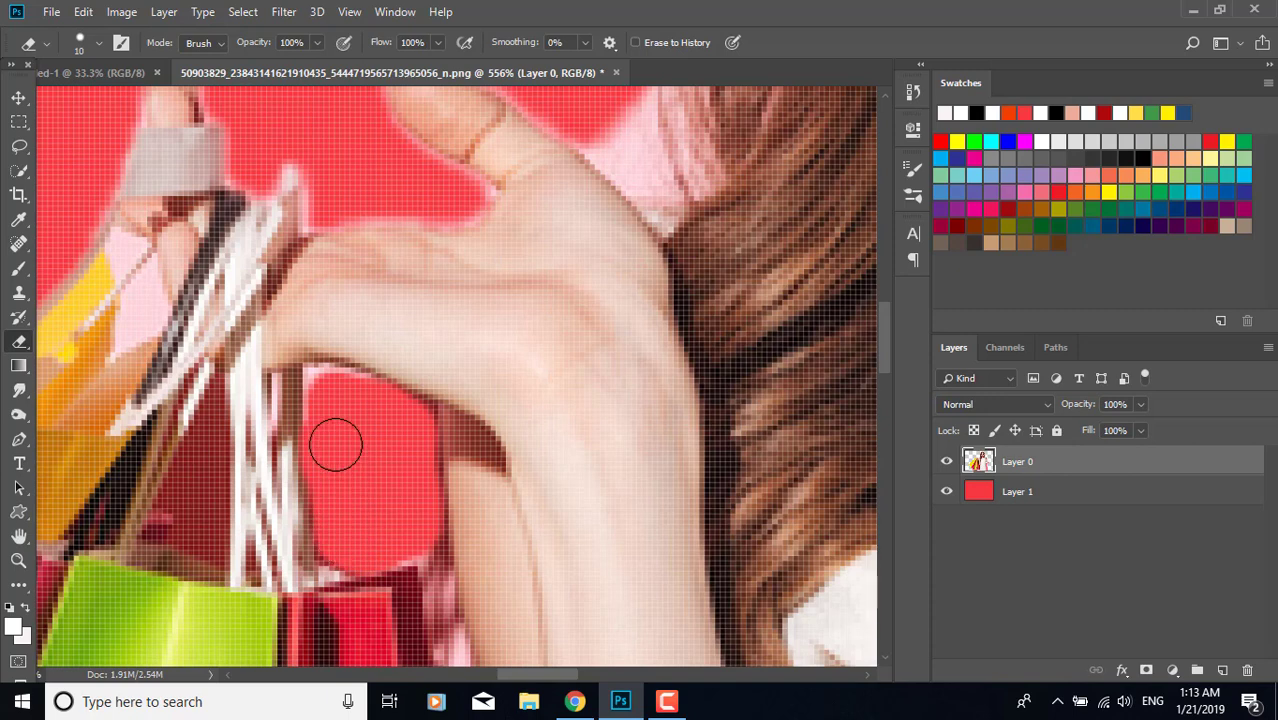
left_click(98, 43)
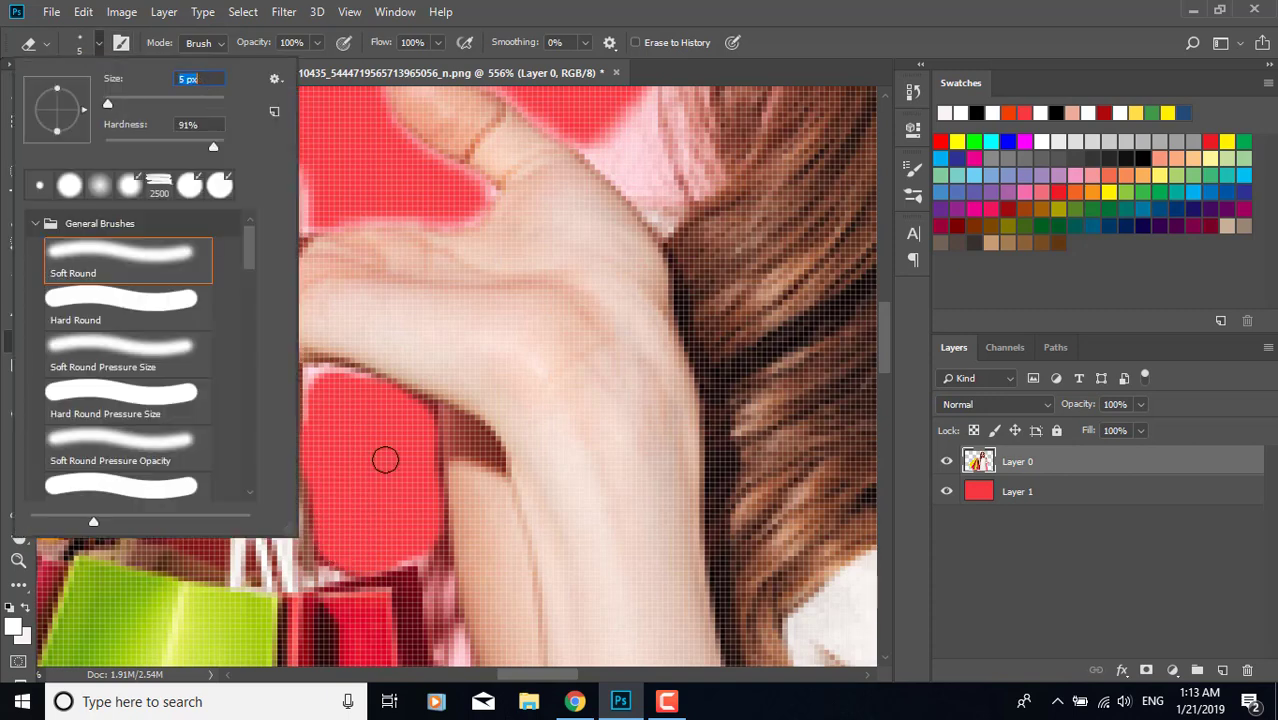
mouse_move(319, 389)
left_mouse_down()
mouse_move(336, 379)
mouse_move(331, 551)
mouse_move(408, 546)
mouse_move(428, 447)
left_mouse_up()
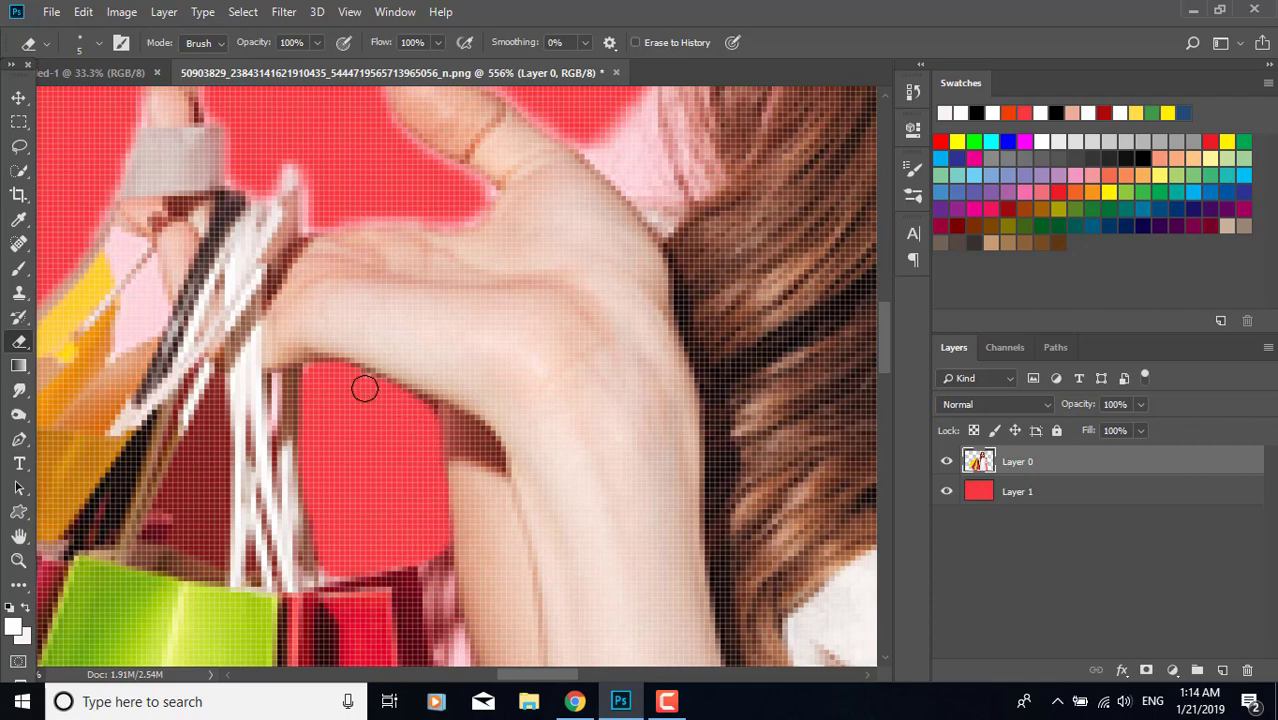
Erase the shadow strip between the red bag and the bag-holding forearm with the 5 px Eraser.
scroll(364, 389, "down", 5)
left_click_drag(430, 296, 473, 512)
scroll(474, 514, "down", 7)
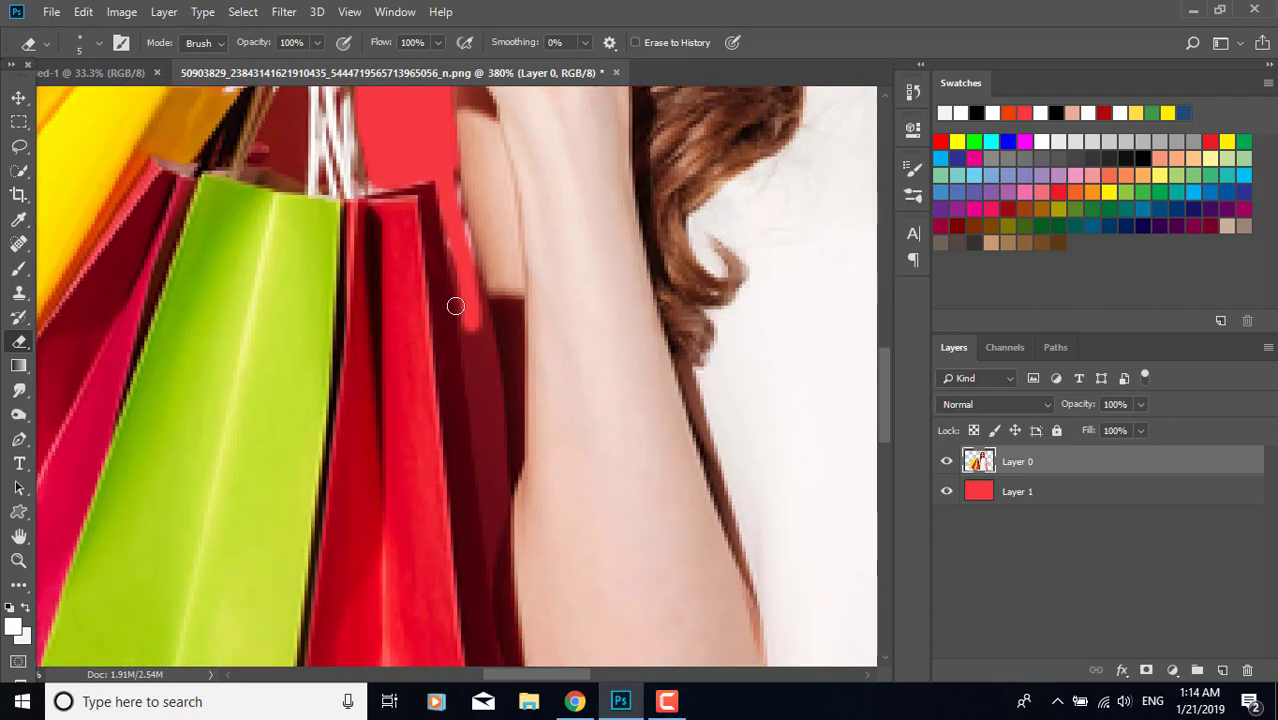
mouse_move(463, 295)
left_mouse_down()
mouse_move(489, 491)
mouse_move(451, 167)
mouse_move(492, 372)
left_mouse_up()
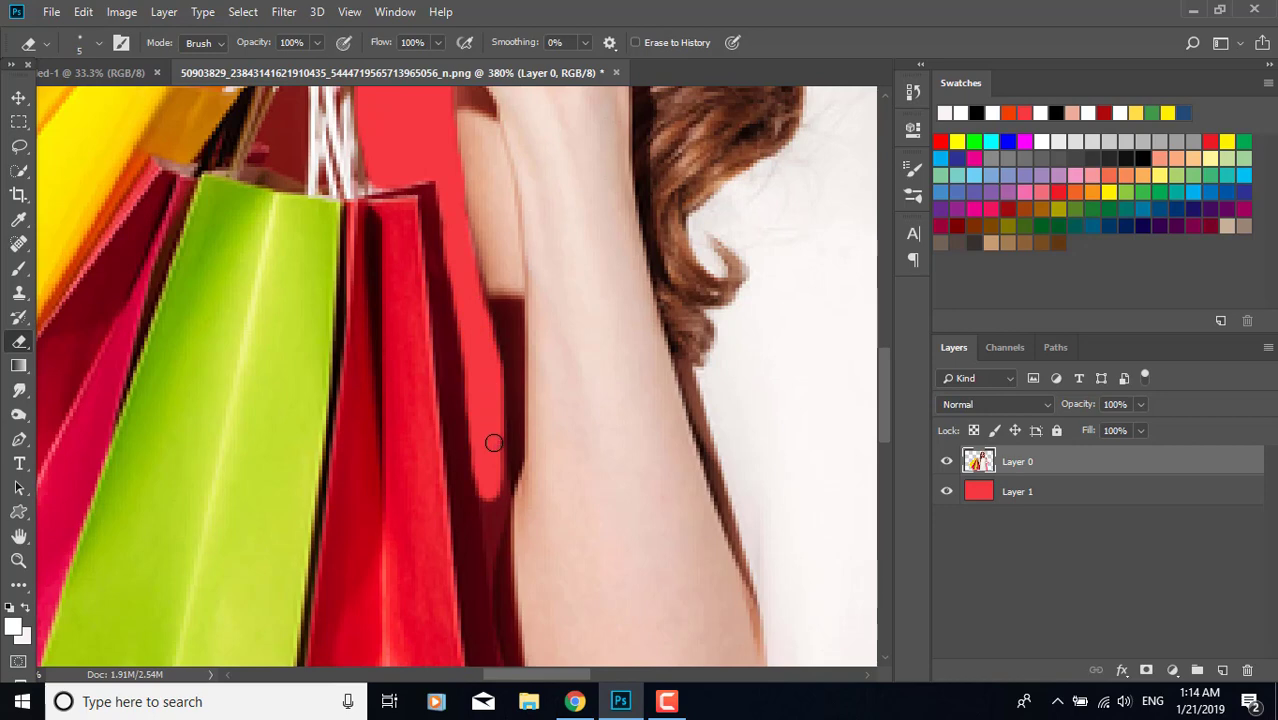
scroll(495, 500, "down", 5)
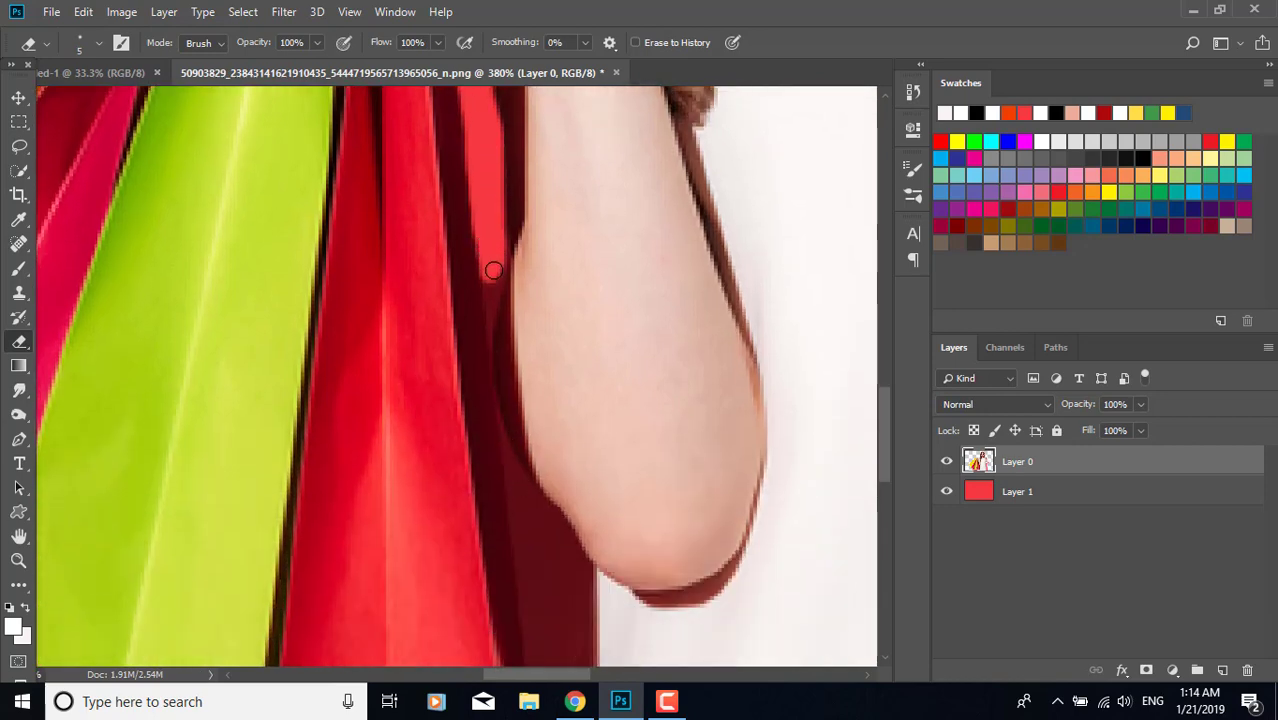
scroll(490, 360, "down", 5)
left_click_drag(577, 308, 569, 342)
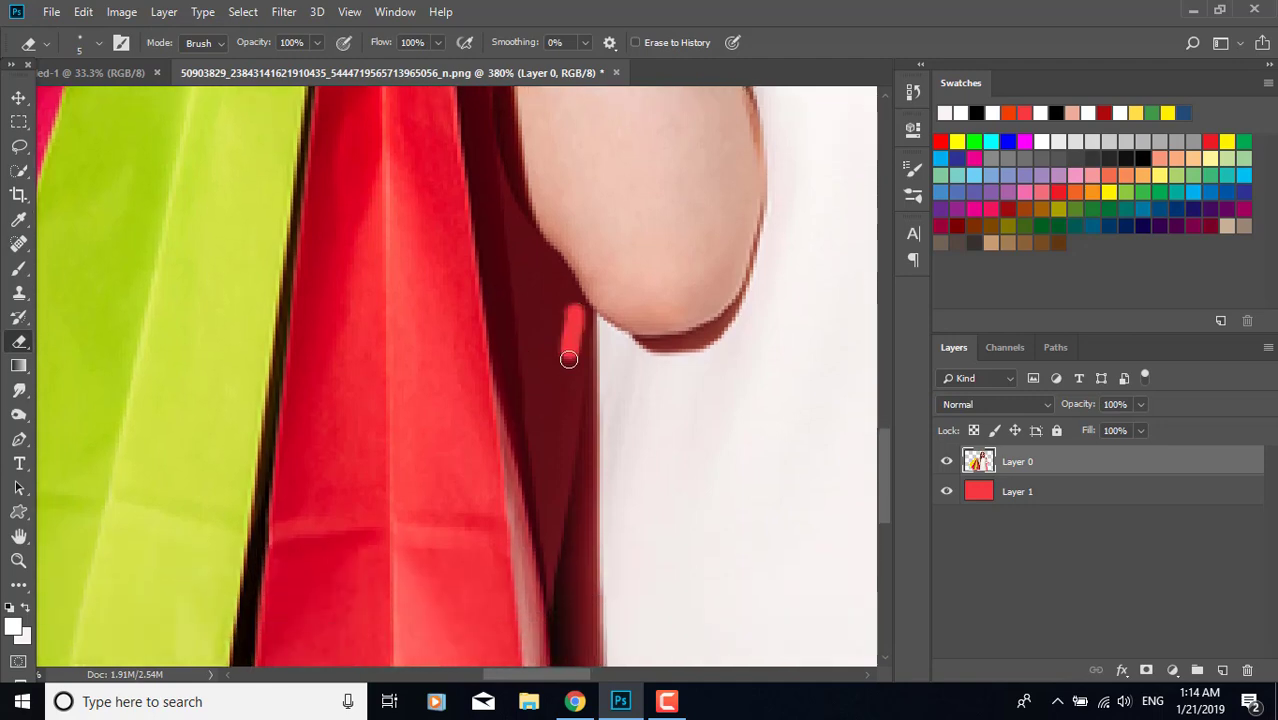
left_click_drag(567, 403, 556, 480)
key("ctrl+z")
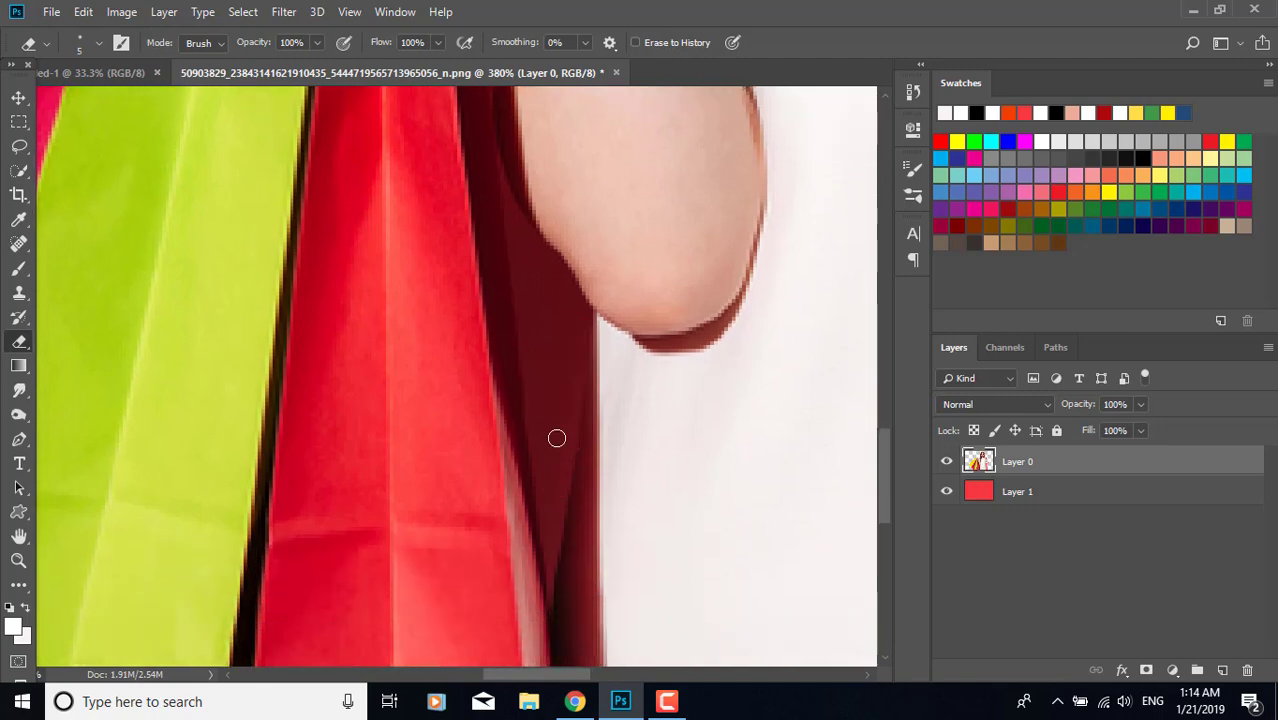
Erase the dark shadow below the elbow between the red bag and the dress with the 5 px Eraser.
left_click_drag(565, 395, 553, 498)
left_click_drag(570, 388, 575, 319)
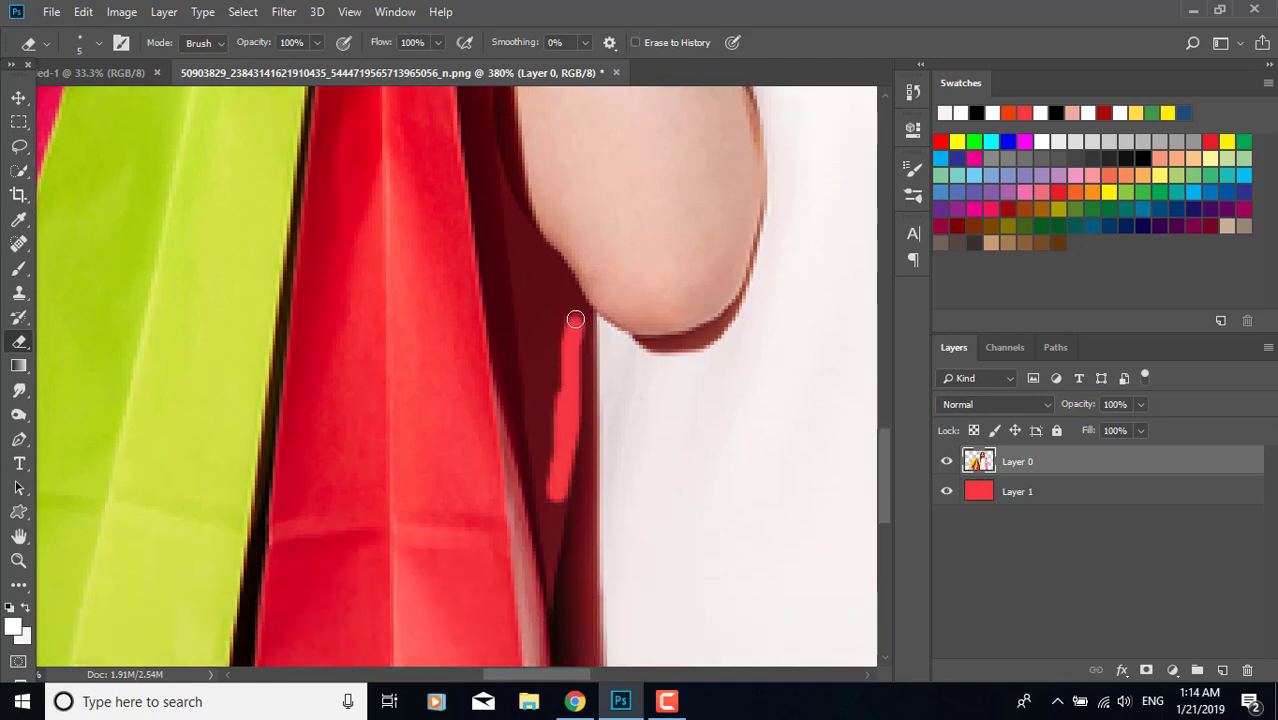
mouse_move(571, 363)
left_mouse_down()
mouse_move(556, 490)
mouse_move(522, 262)
mouse_move(566, 320)
left_mouse_up()
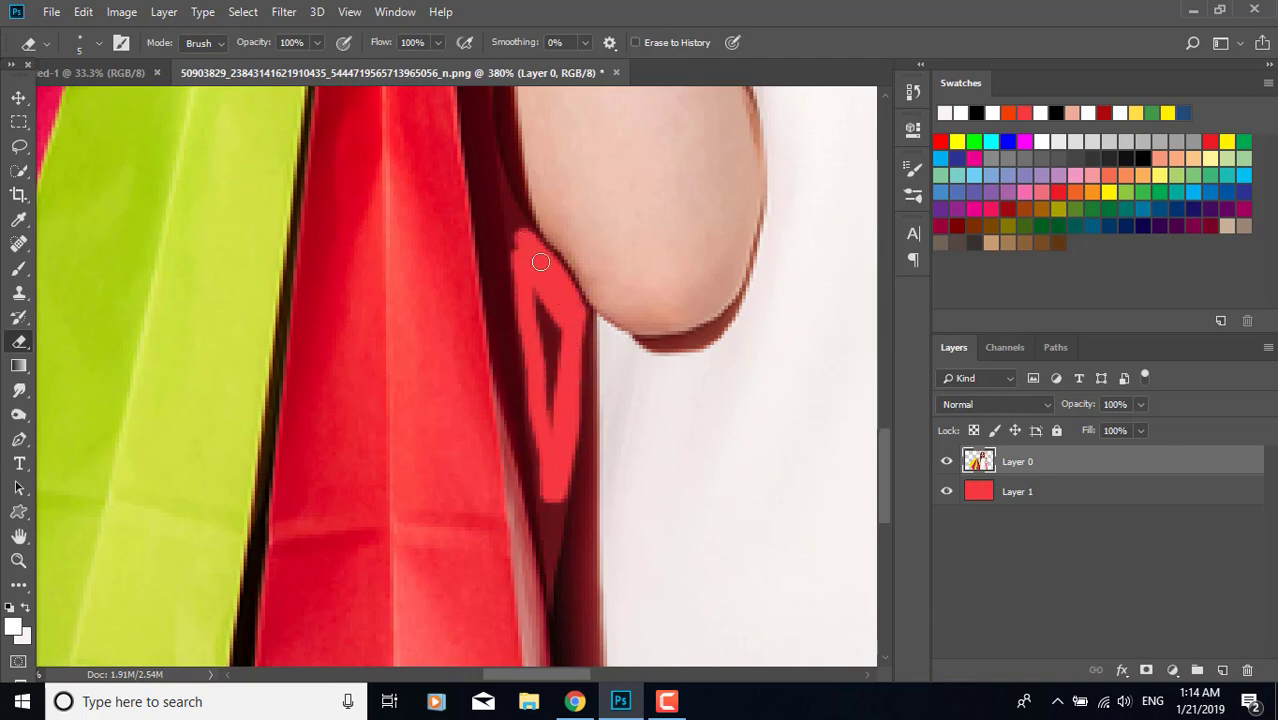
left_click_drag(551, 364, 537, 285)
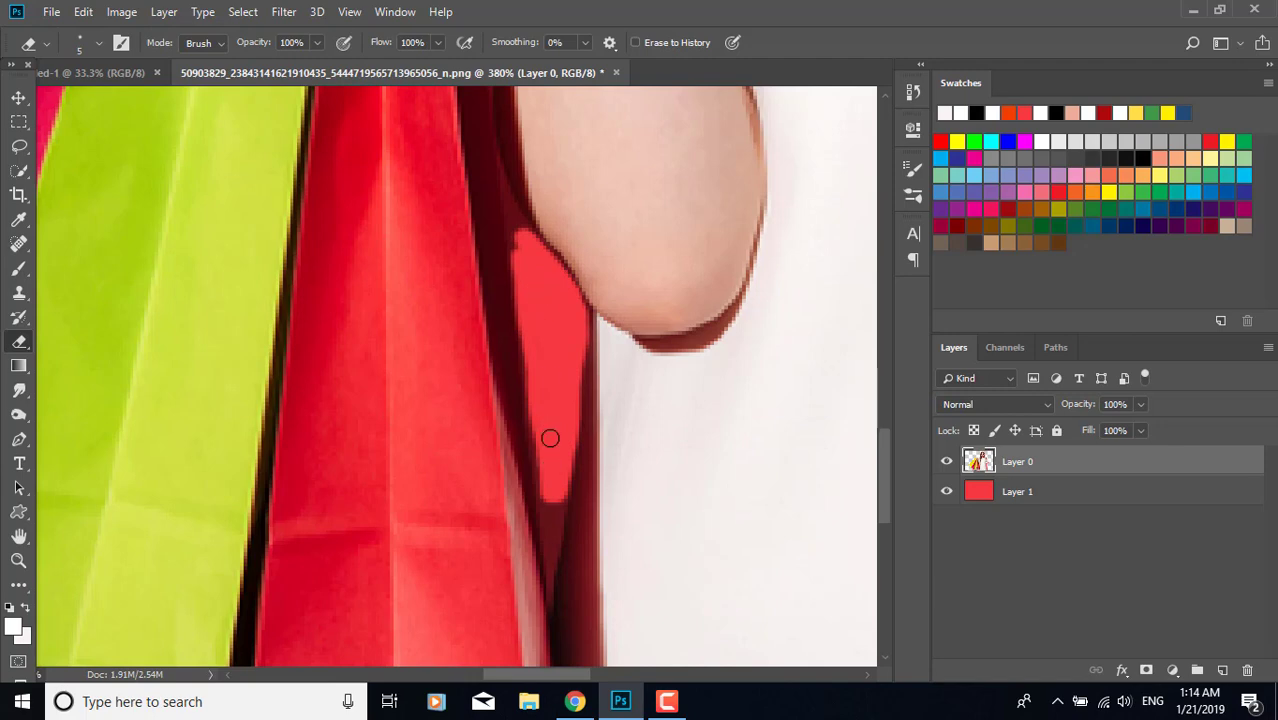
Erase the narrow lower tip of the shadow between the red bag and the dress with a 2 px Eraser.
scroll(550, 438, "down", 4)
left_click(98, 42)
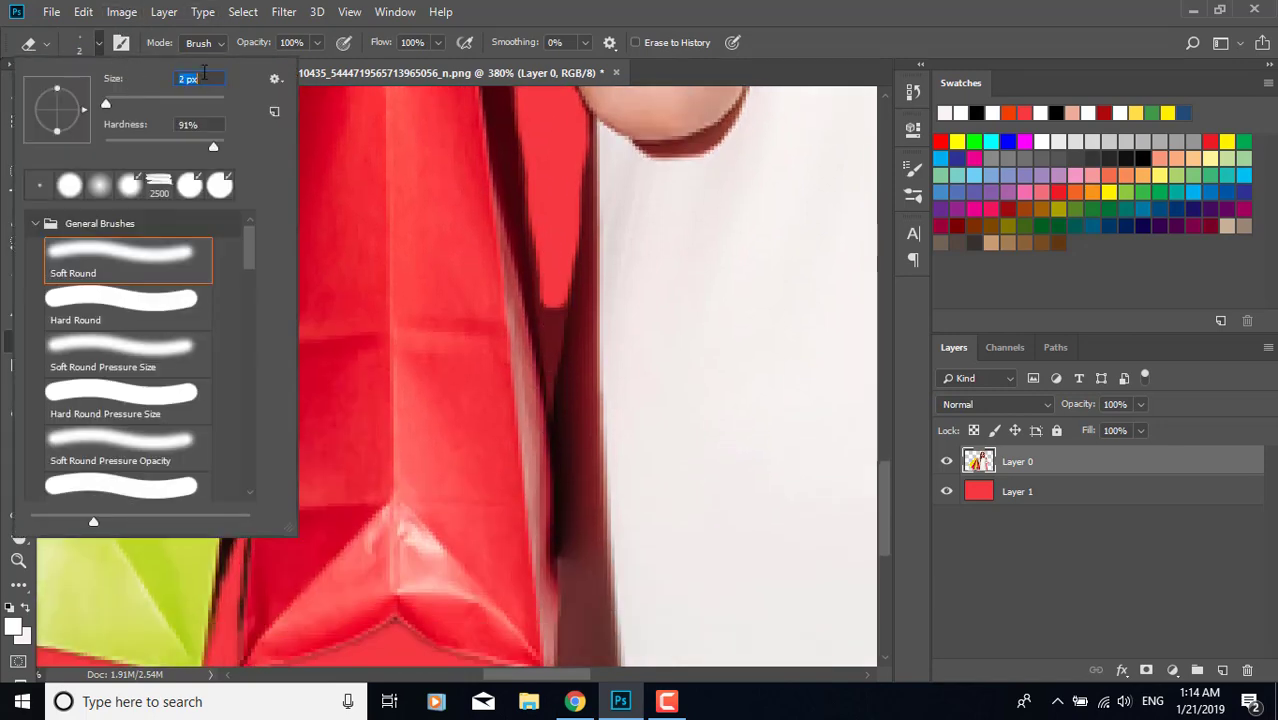
key("Return")
left_click_drag(557, 308, 555, 355)
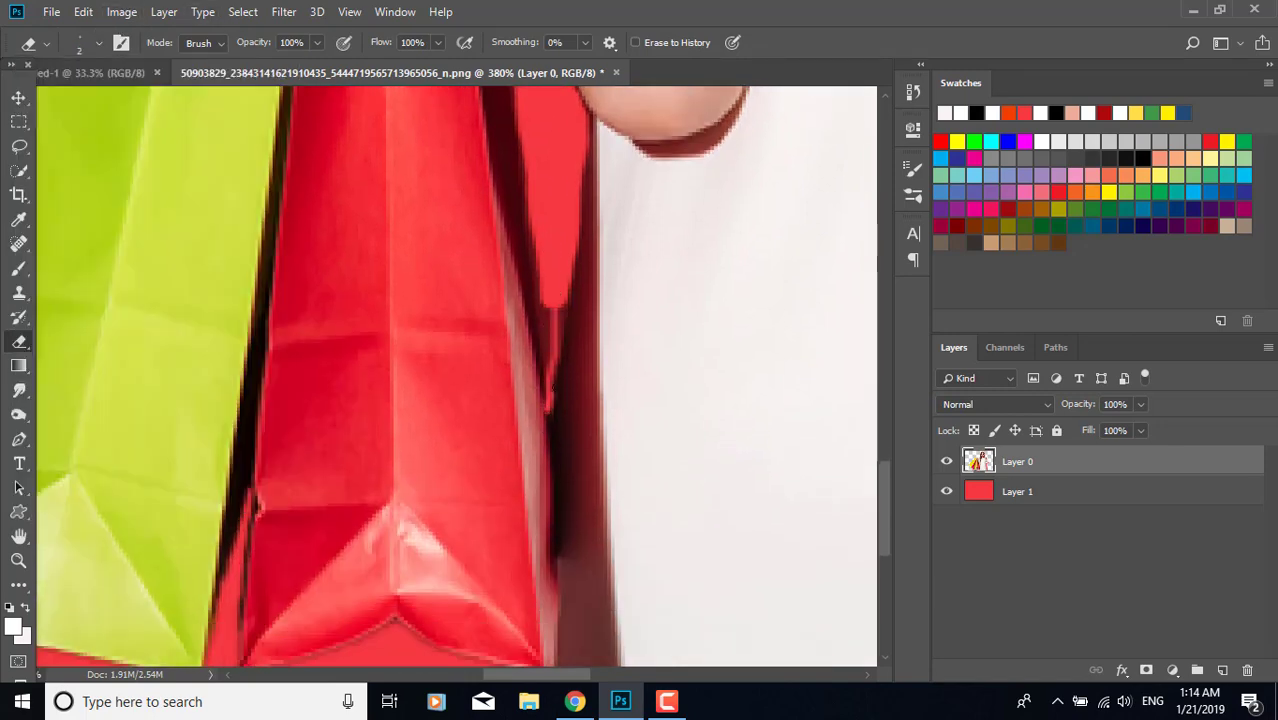
mouse_move(546, 373)
left_mouse_down()
mouse_move(542, 212)
mouse_move(544, 385)
mouse_move(545, 315)
left_mouse_up()
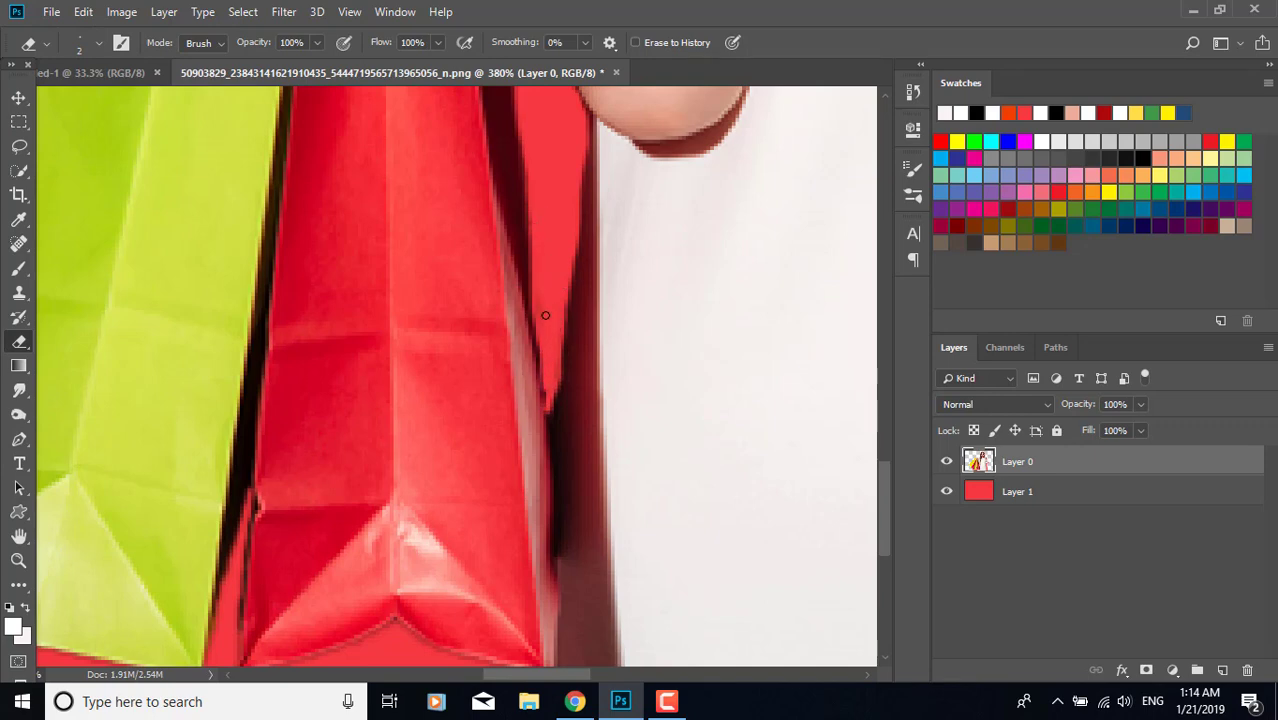
Erase the thin shadow strip beside the elbow between the two cleared gaps with the 2 px Eraser.
scroll(542, 318, "up", 3)
scroll(559, 251, "left", 2)
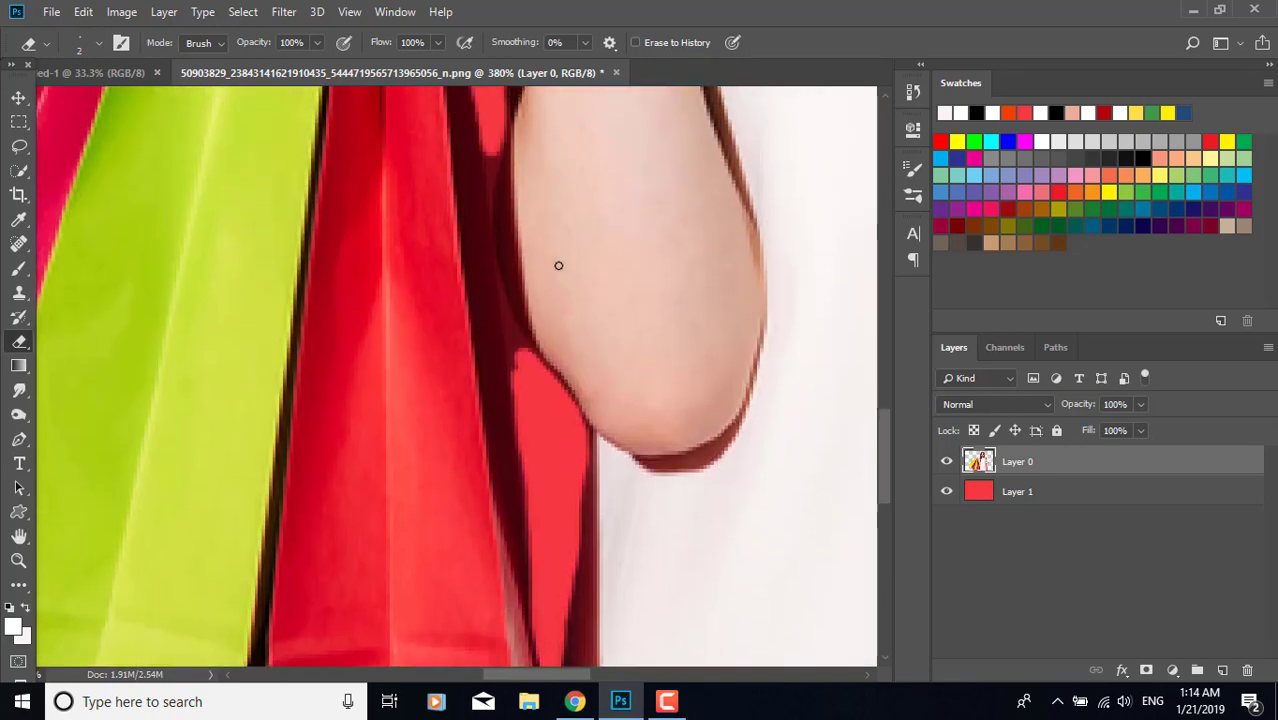
scroll(533, 334, "up", 1)
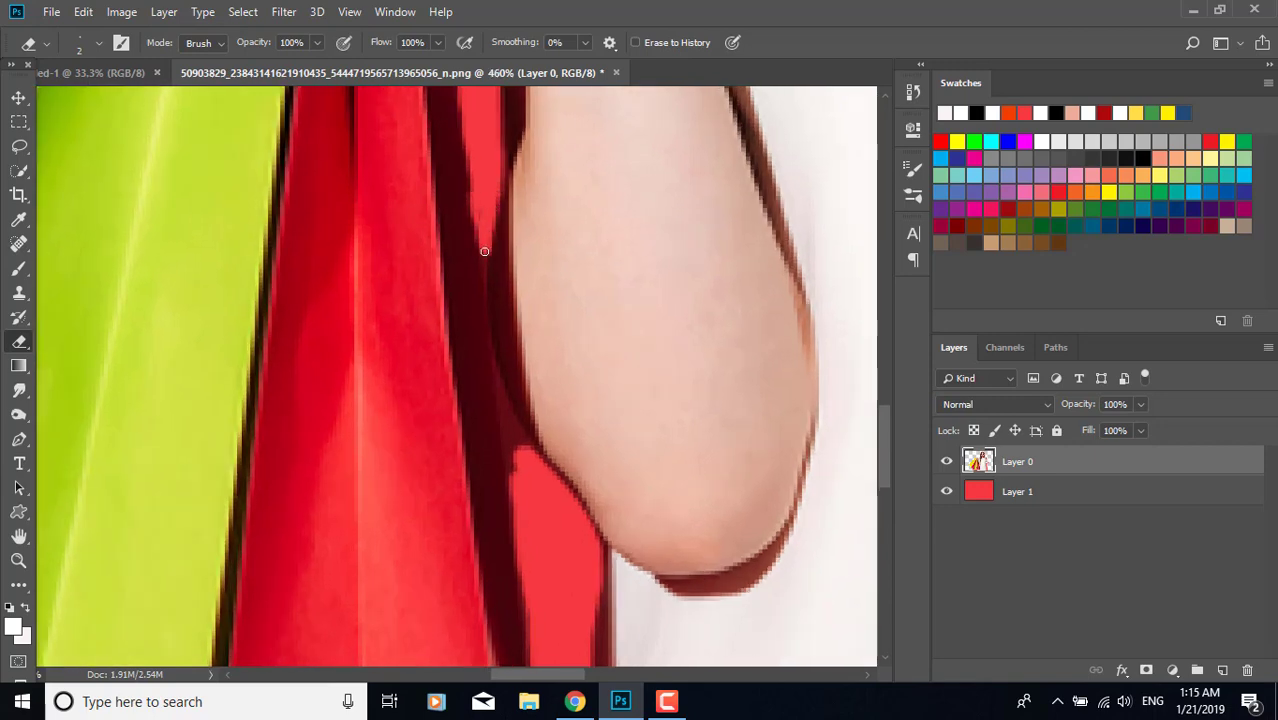
left_click_drag(495, 393, 509, 413)
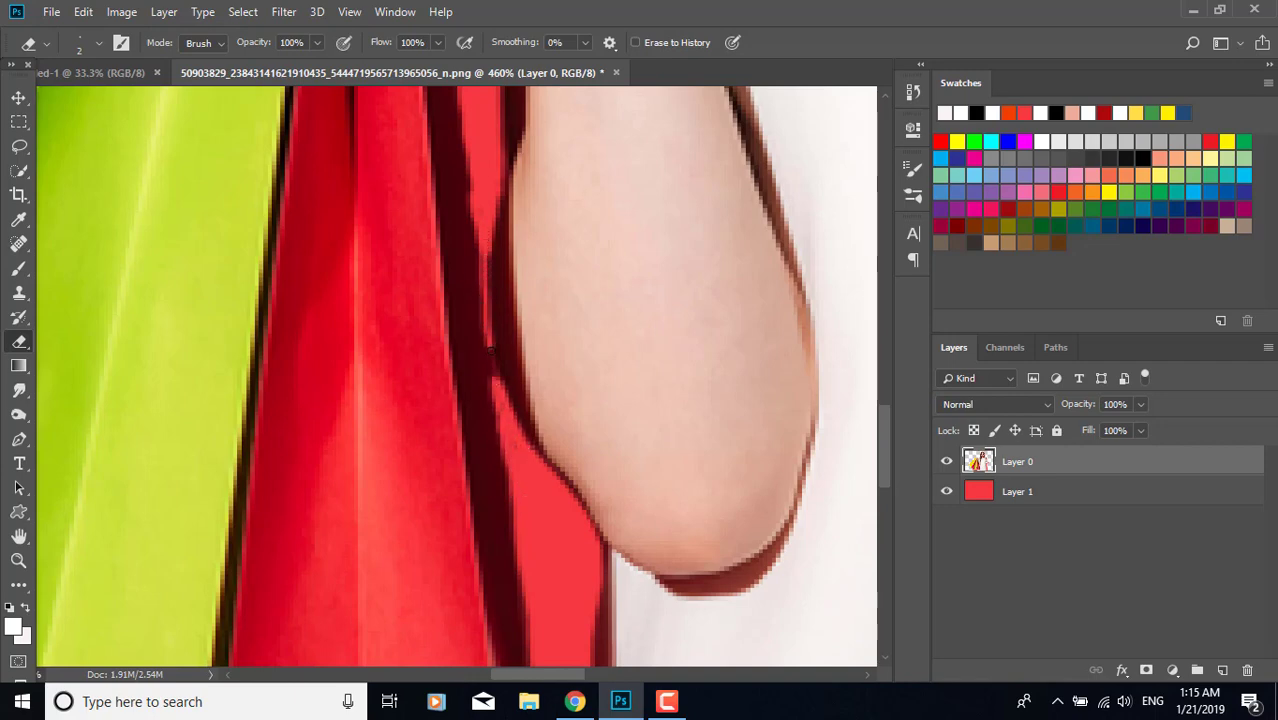
Erase the pink patch between the raised thumb and the hair with the 2 px Eraser.
scroll(519, 445, "down", 5)
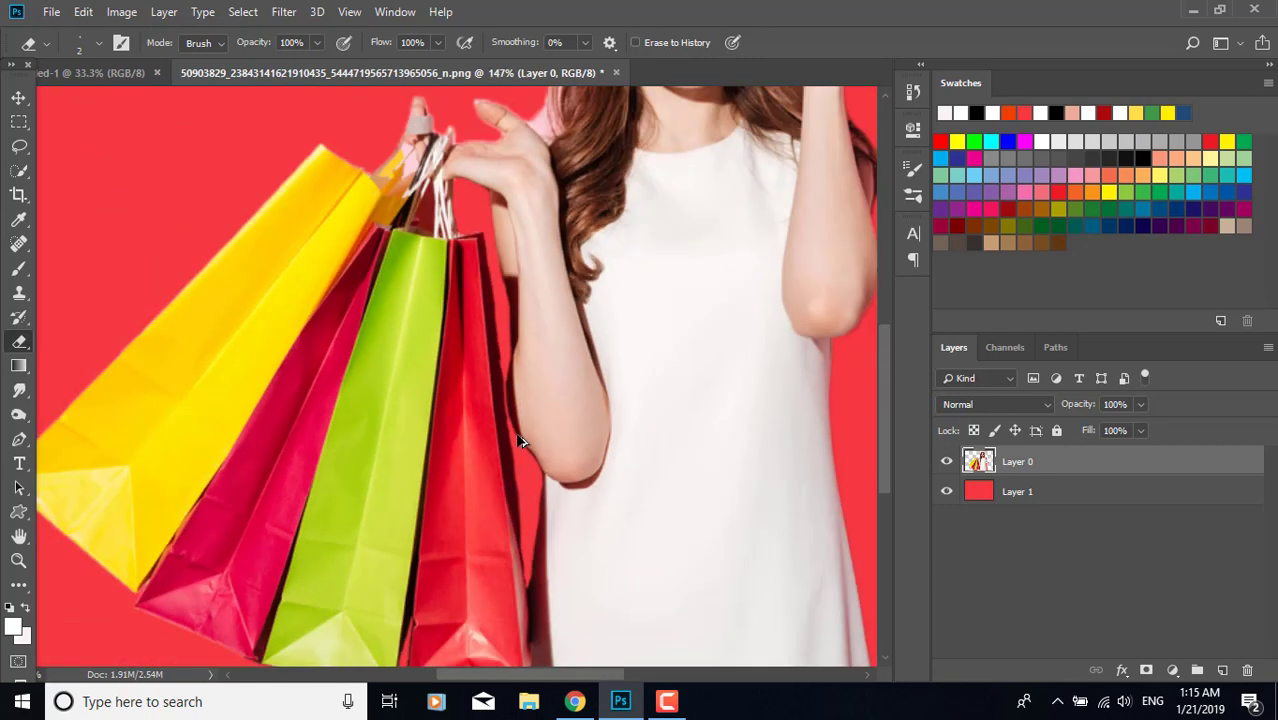
scroll(519, 440, "up", 2)
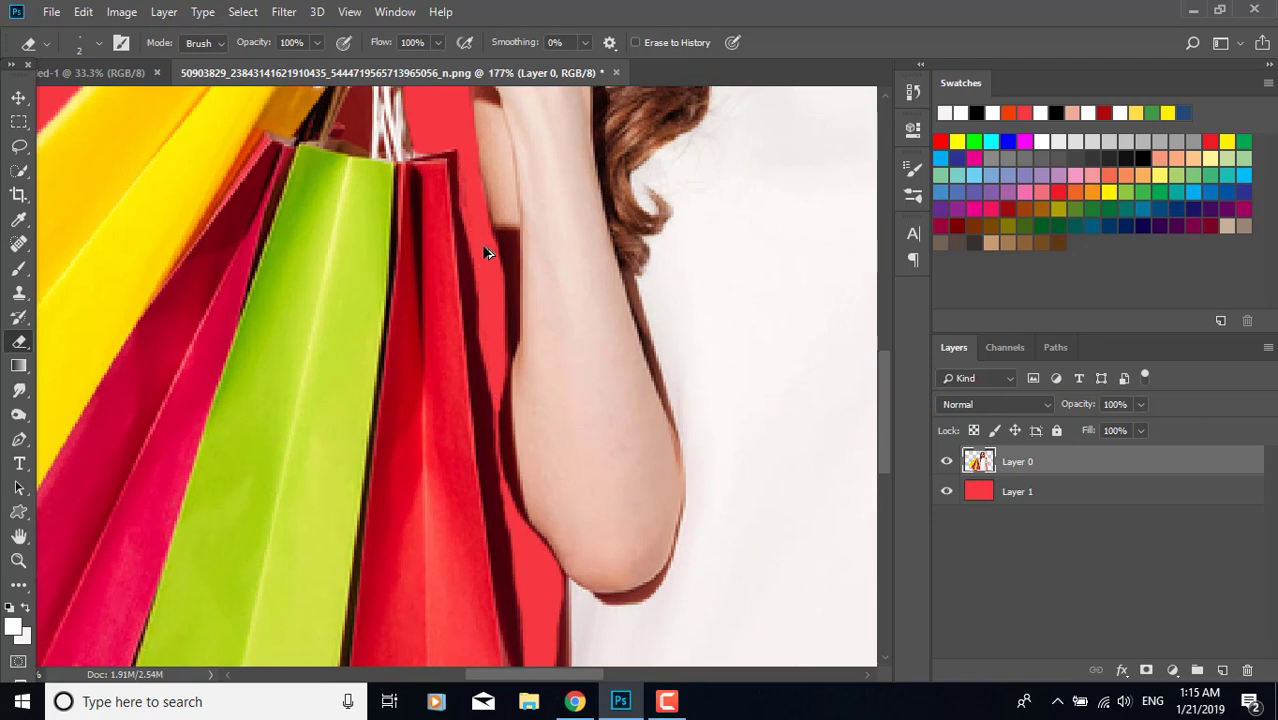
scroll(484, 252, "down", 4)
scroll(474, 352, "down", 3)
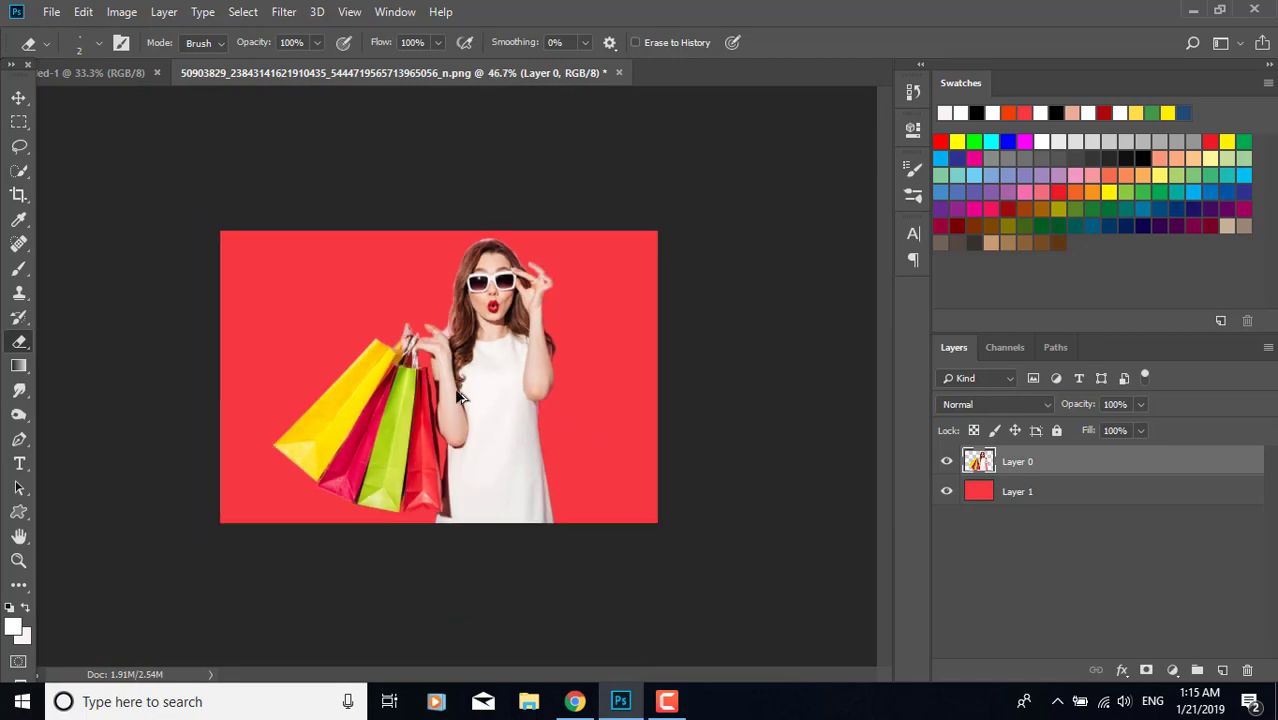
scroll(474, 348, "up", 3)
scroll(474, 348, "up", 8)
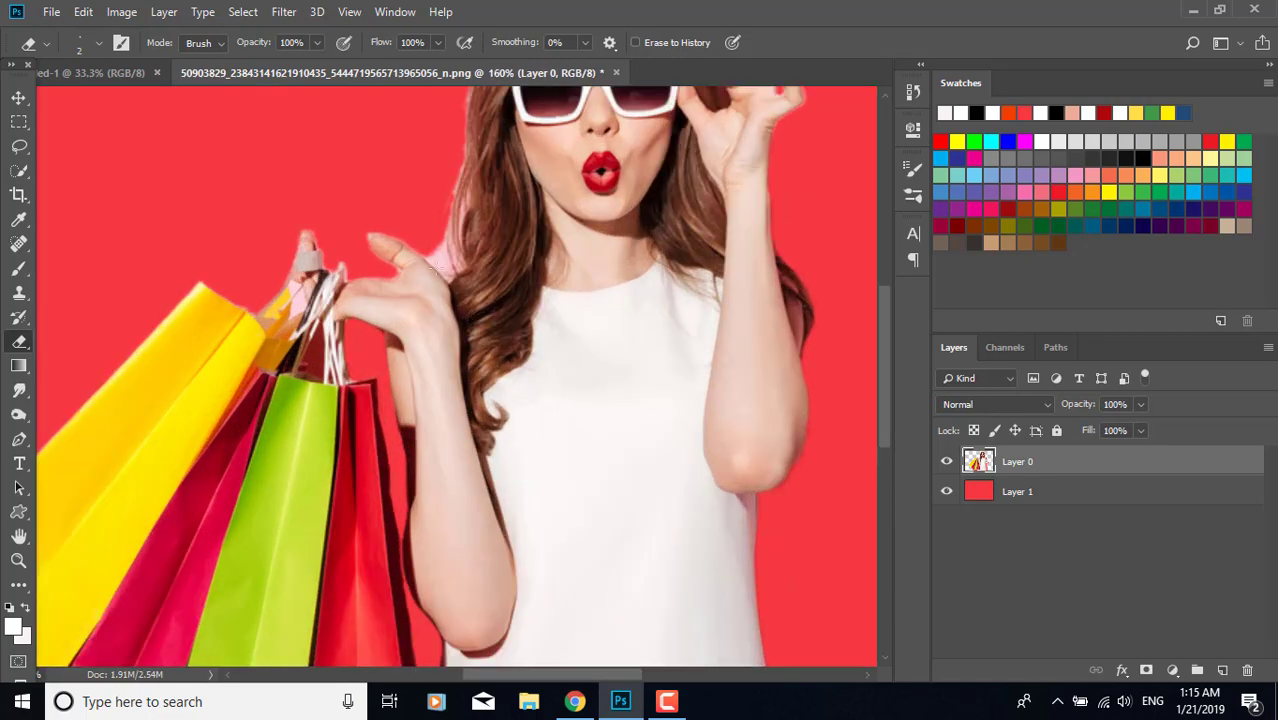
scroll(420, 277, "up", 1)
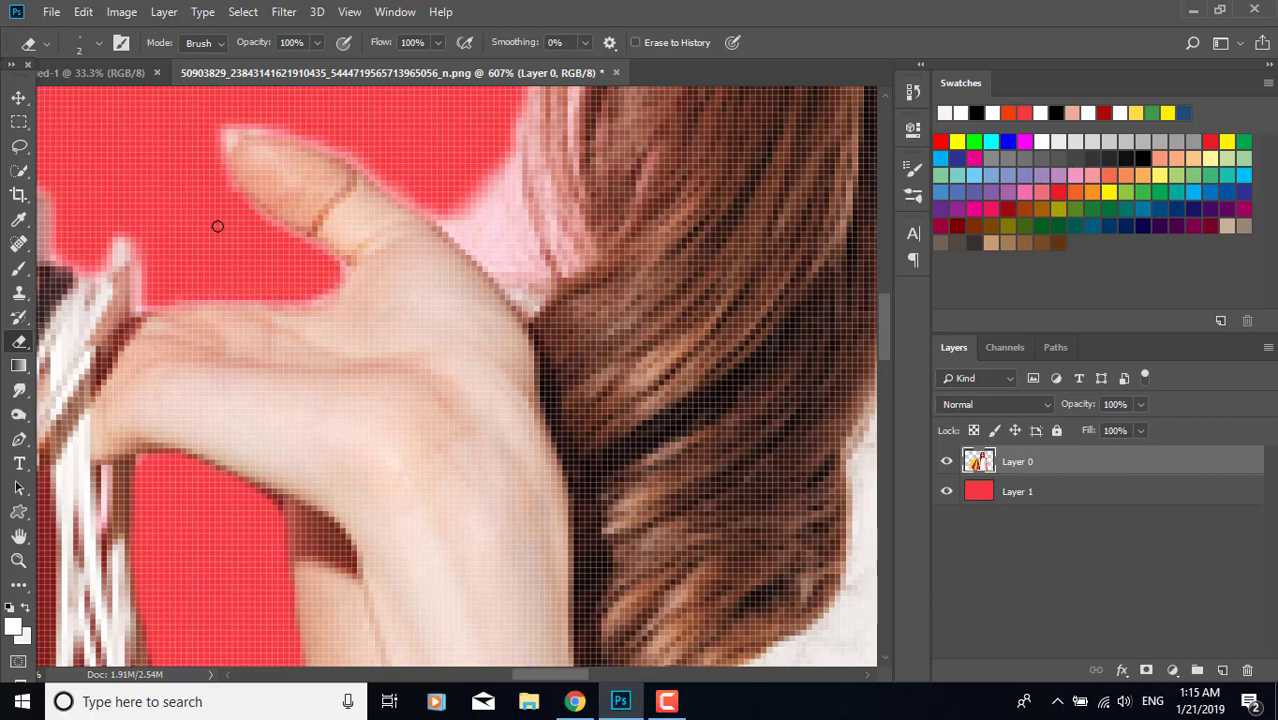
mouse_move(503, 273)
left_mouse_down()
mouse_move(478, 234)
mouse_move(491, 247)
left_mouse_up()
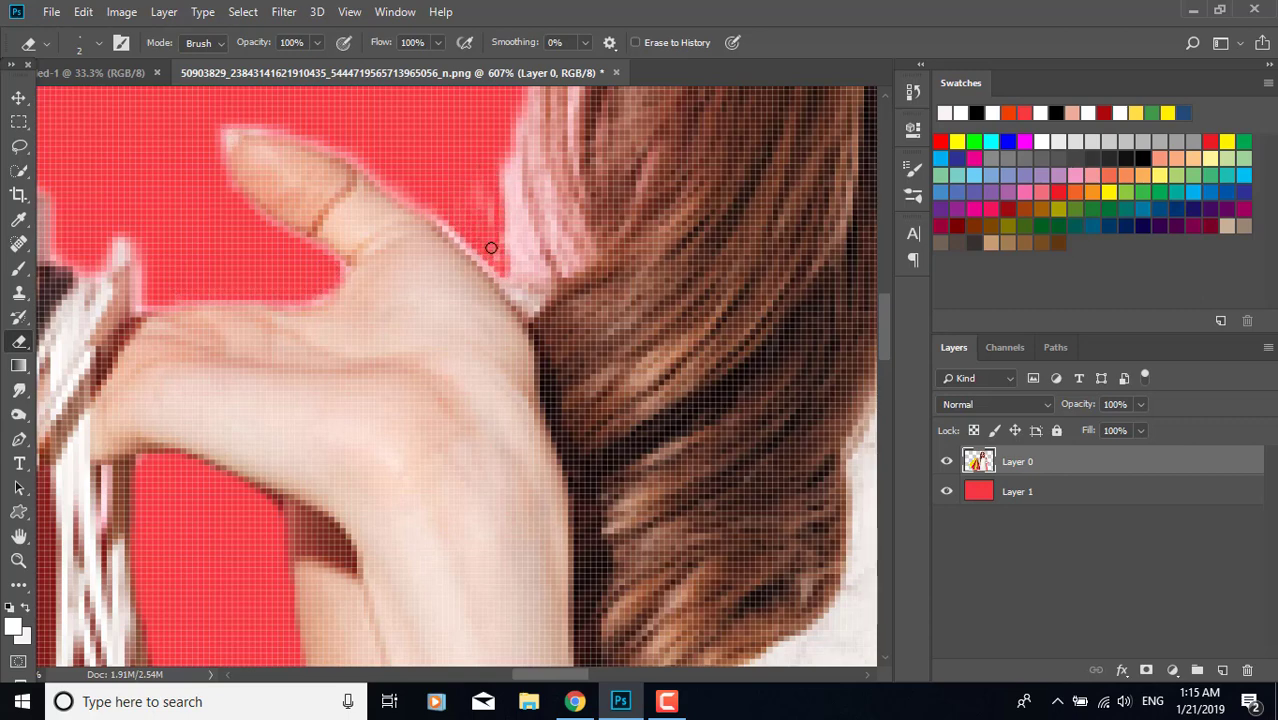
Erase the remaining pink fringe beside the thumb and hair with a 10 px Eraser, softening its hardness from 82% to 31%.
left_click(100, 46)
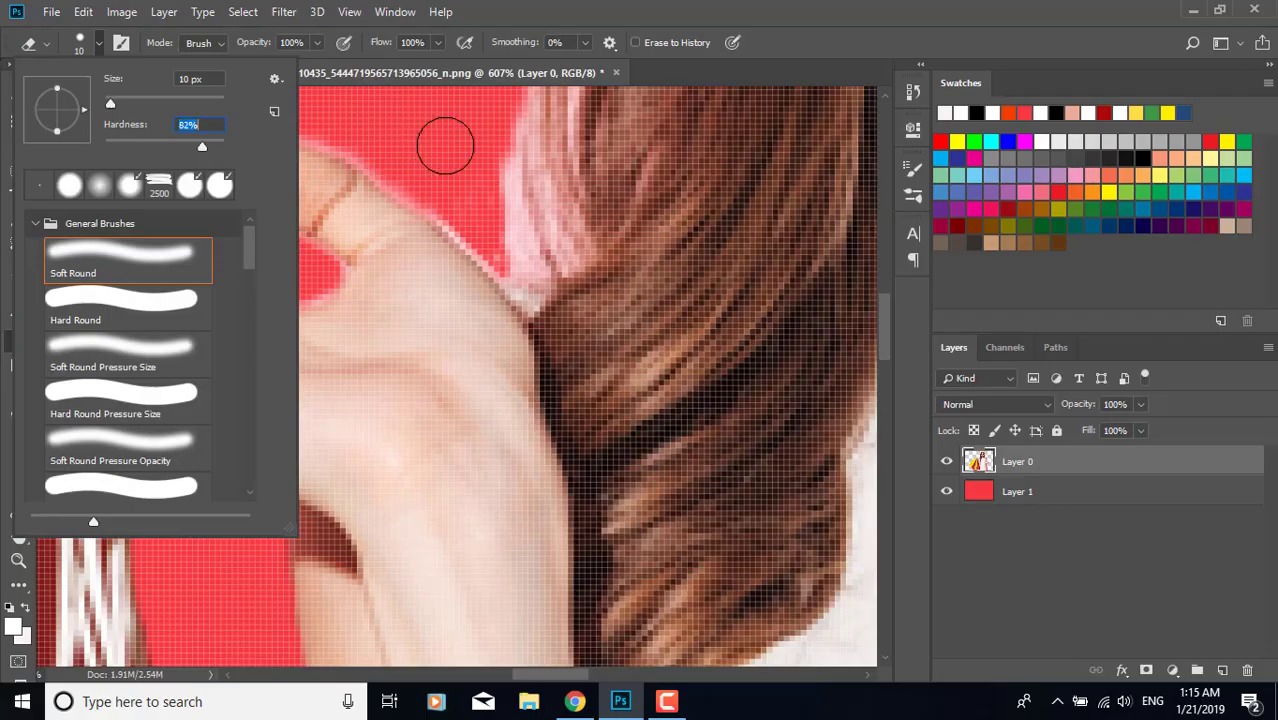
mouse_move(490, 164)
left_mouse_down()
mouse_move(495, 133)
mouse_move(488, 203)
mouse_move(507, 268)
mouse_move(499, 235)
mouse_move(423, 163)
mouse_move(383, 134)
mouse_move(417, 175)
mouse_move(357, 128)
mouse_move(305, 106)
left_mouse_up()
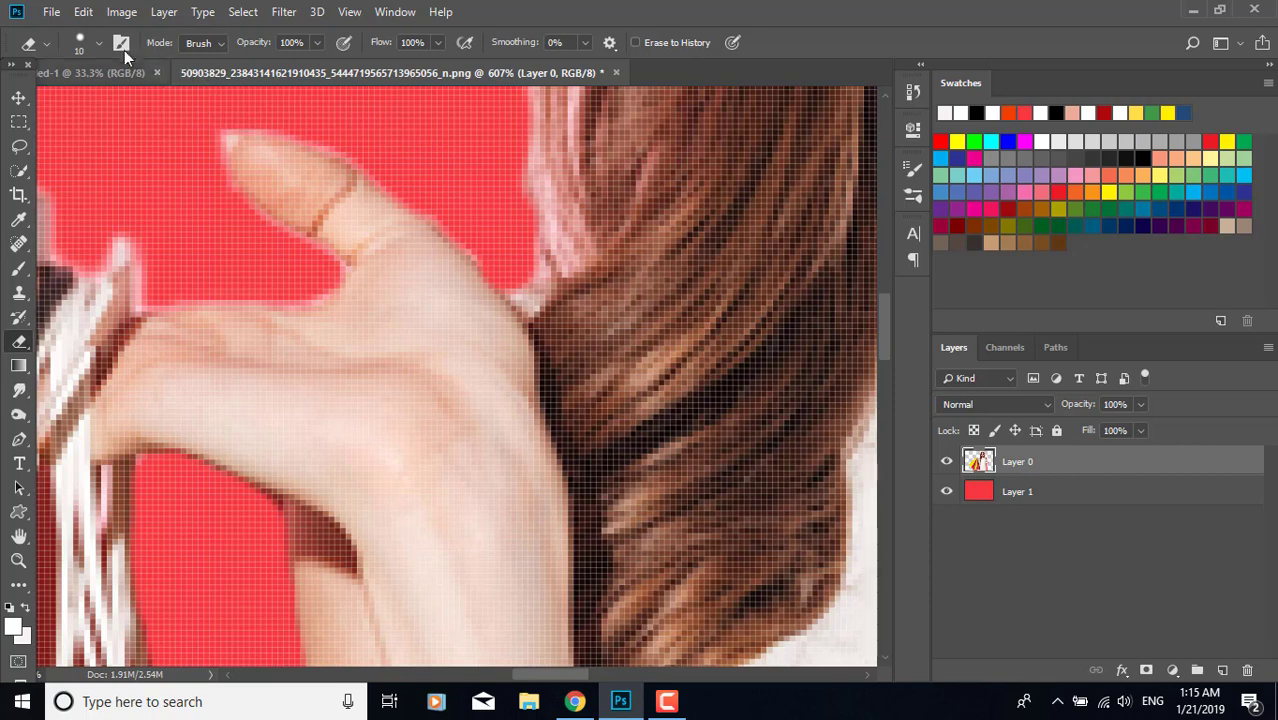
left_click(98, 46)
left_click(168, 142)
mouse_move(488, 184)
left_mouse_down()
mouse_move(506, 148)
mouse_move(524, 281)
mouse_move(534, 253)
mouse_move(500, 229)
left_mouse_up()
scroll(457, 208, "down", 6)
scroll(550, 226, "up", 4)
scroll(593, 224, "up", 2)
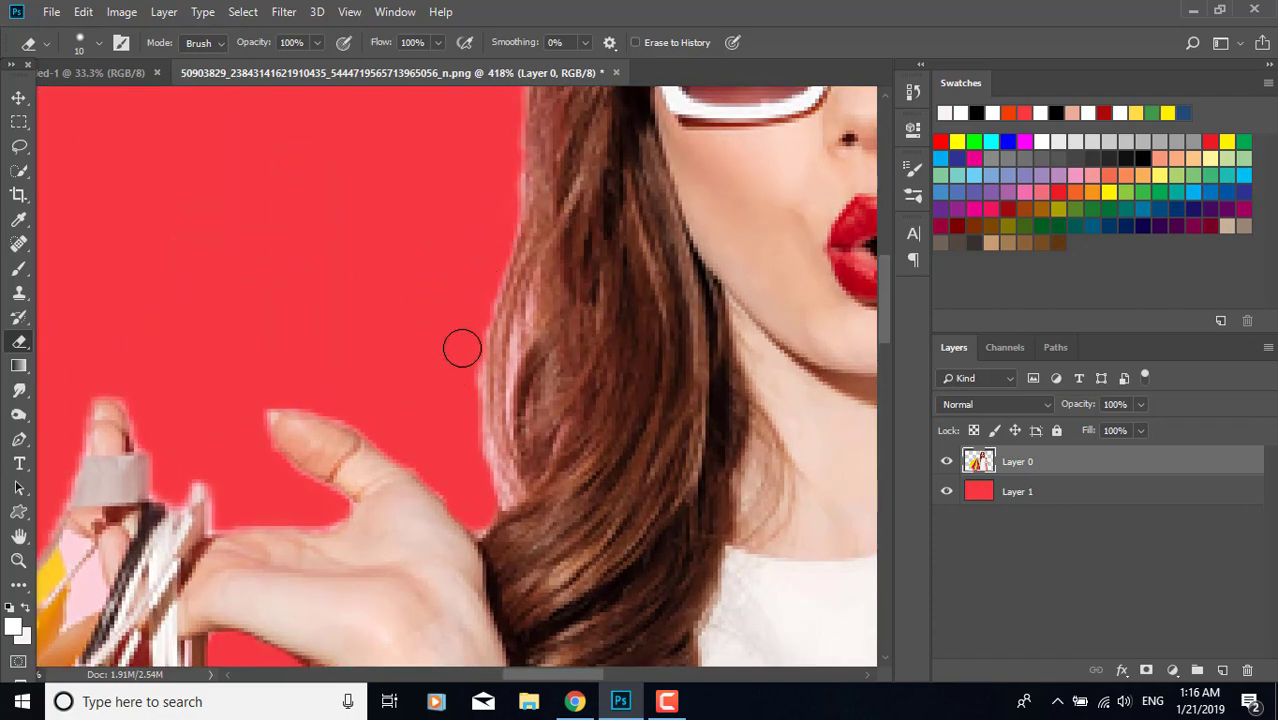
scroll(455, 420, "down", 4)
scroll(587, 303, "up", 2)
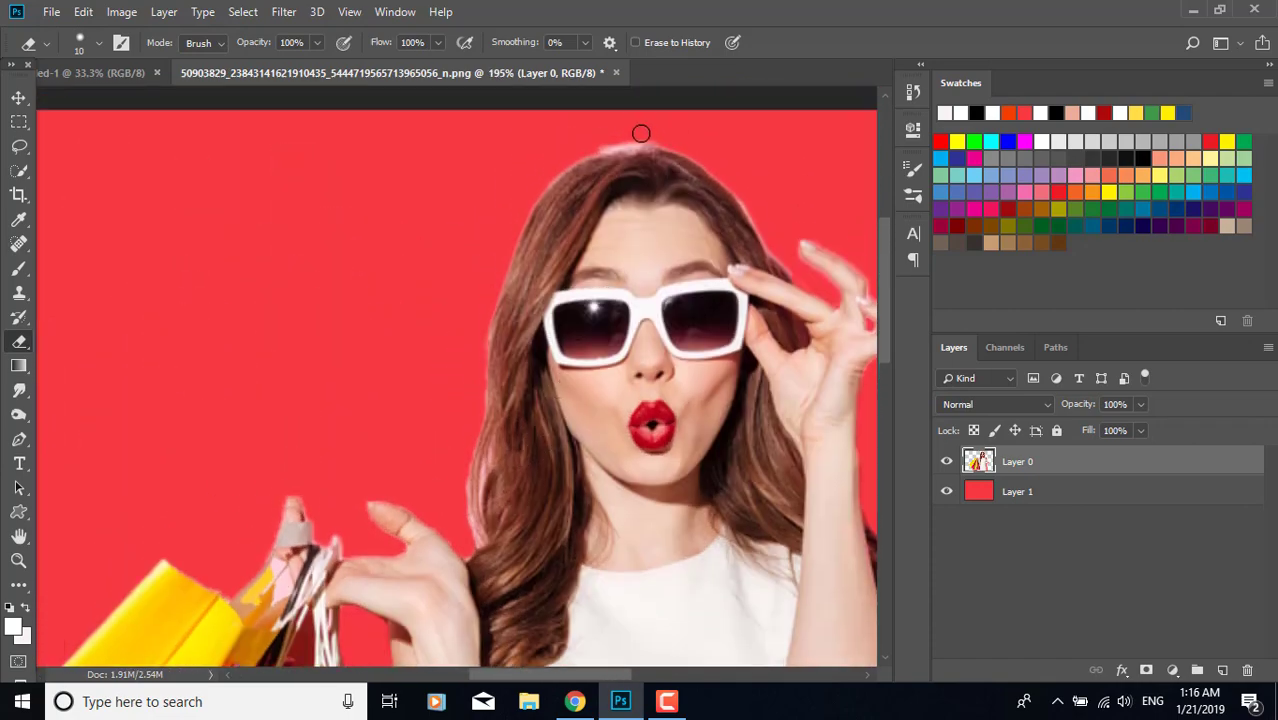
scroll(737, 193, "down", 2)
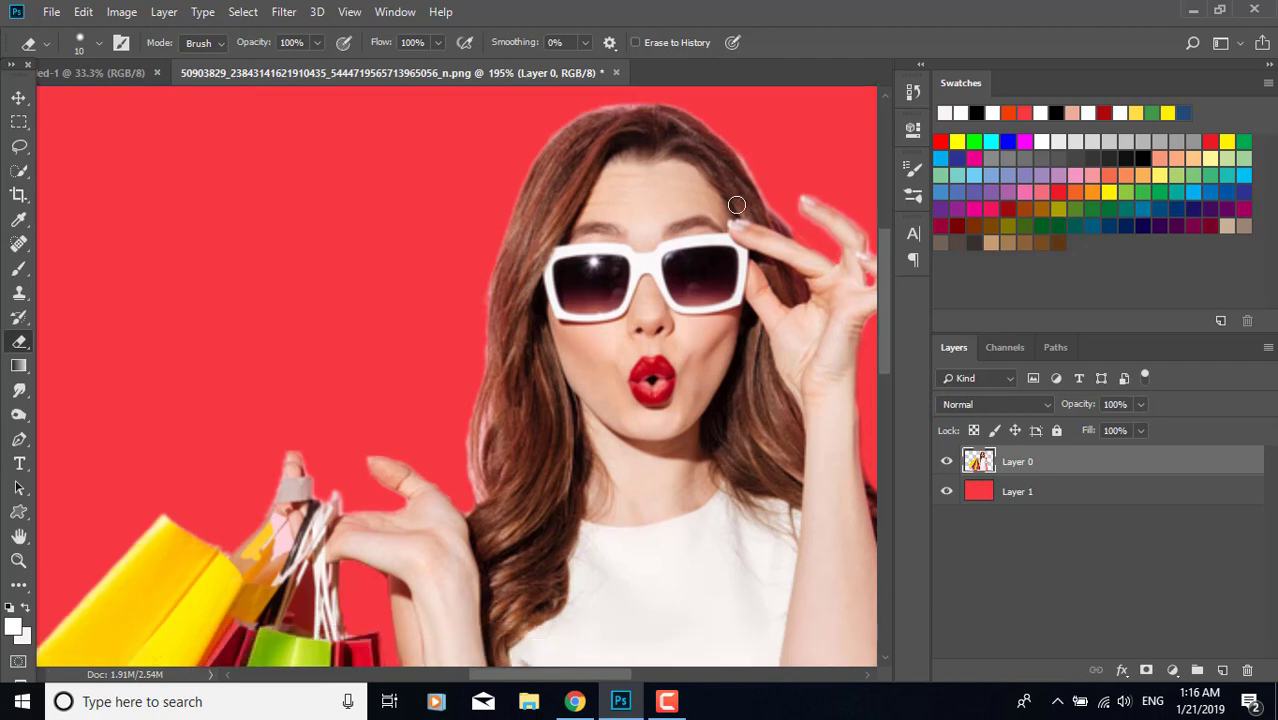
Enlarge the Eraser to 48 px, and switch to the Background Eraser tool.
left_click(99, 43)
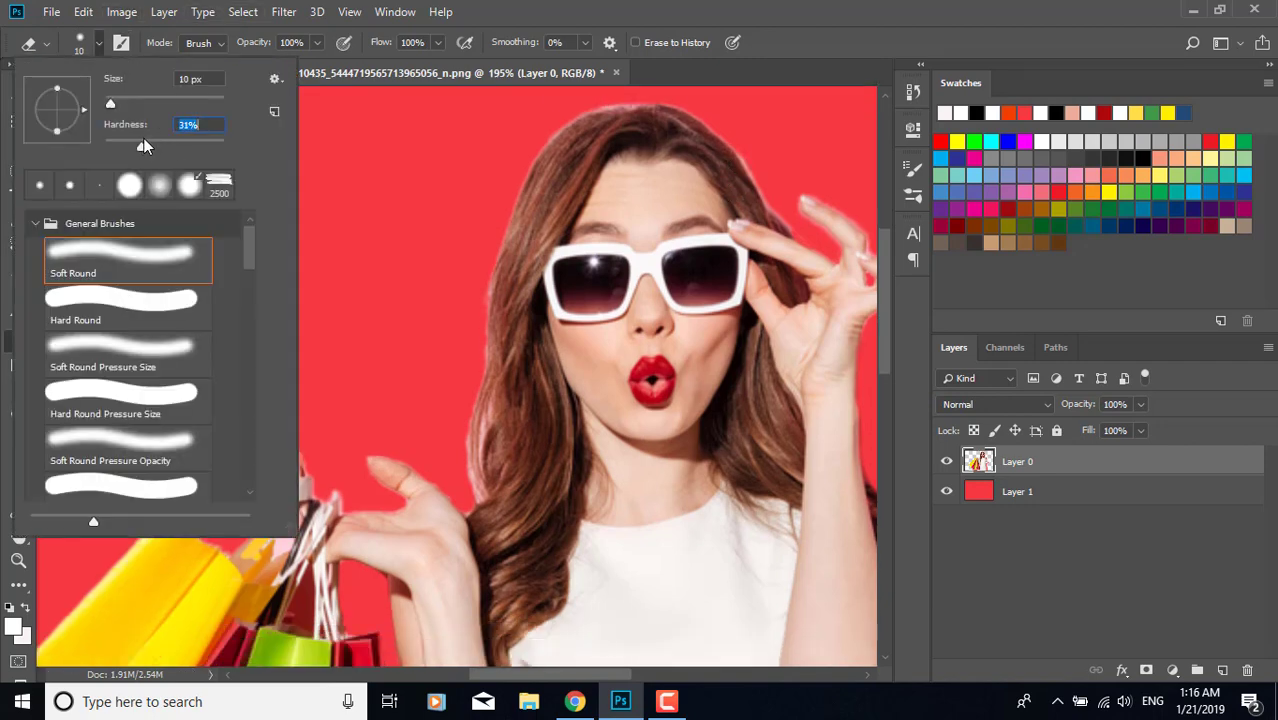
left_click(131, 102)
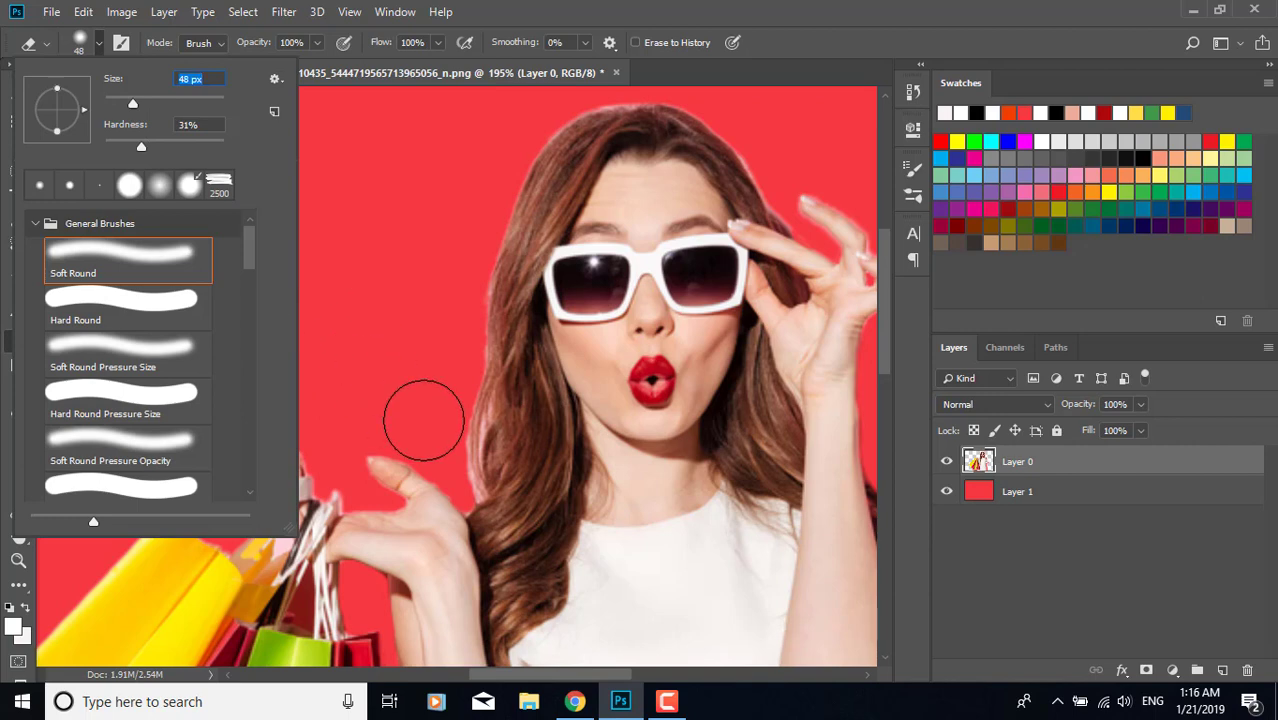
left_click(422, 420)
right_click(19, 341)
left_click(80, 356)
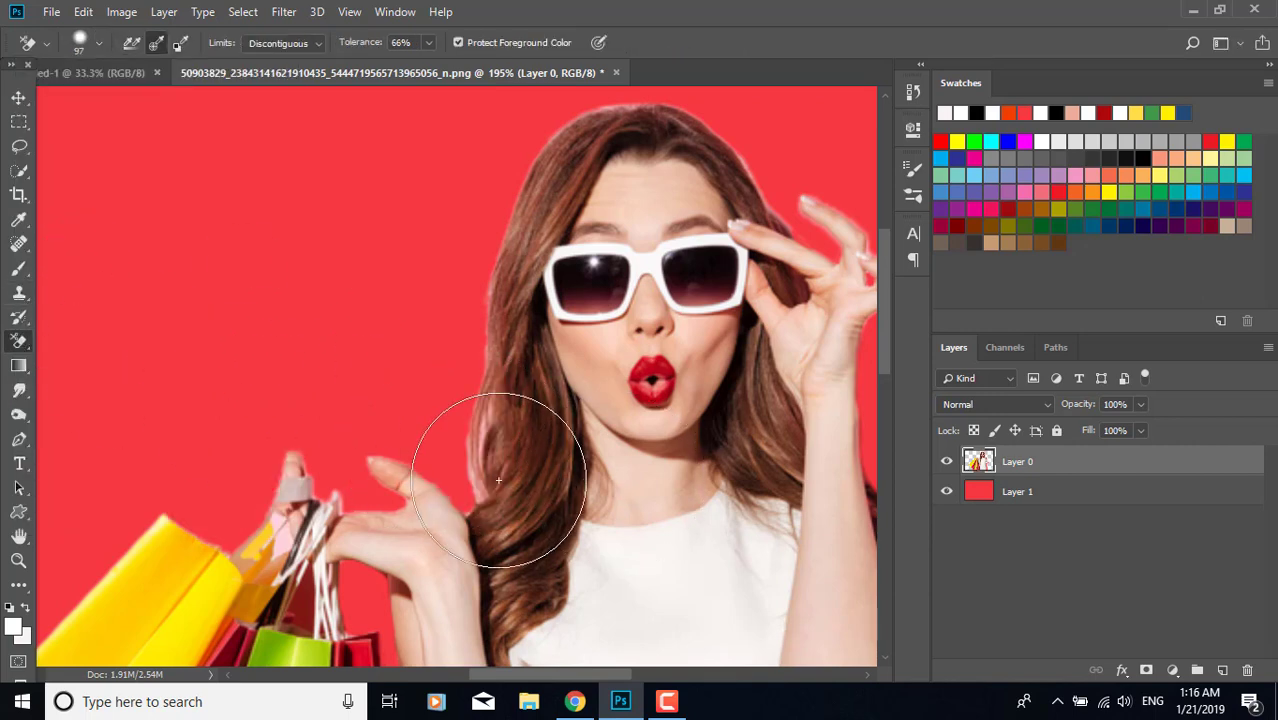
Examine the cutout's edges around the hair, the hand and the shopping bag handles.
scroll(436, 455, "down", 3)
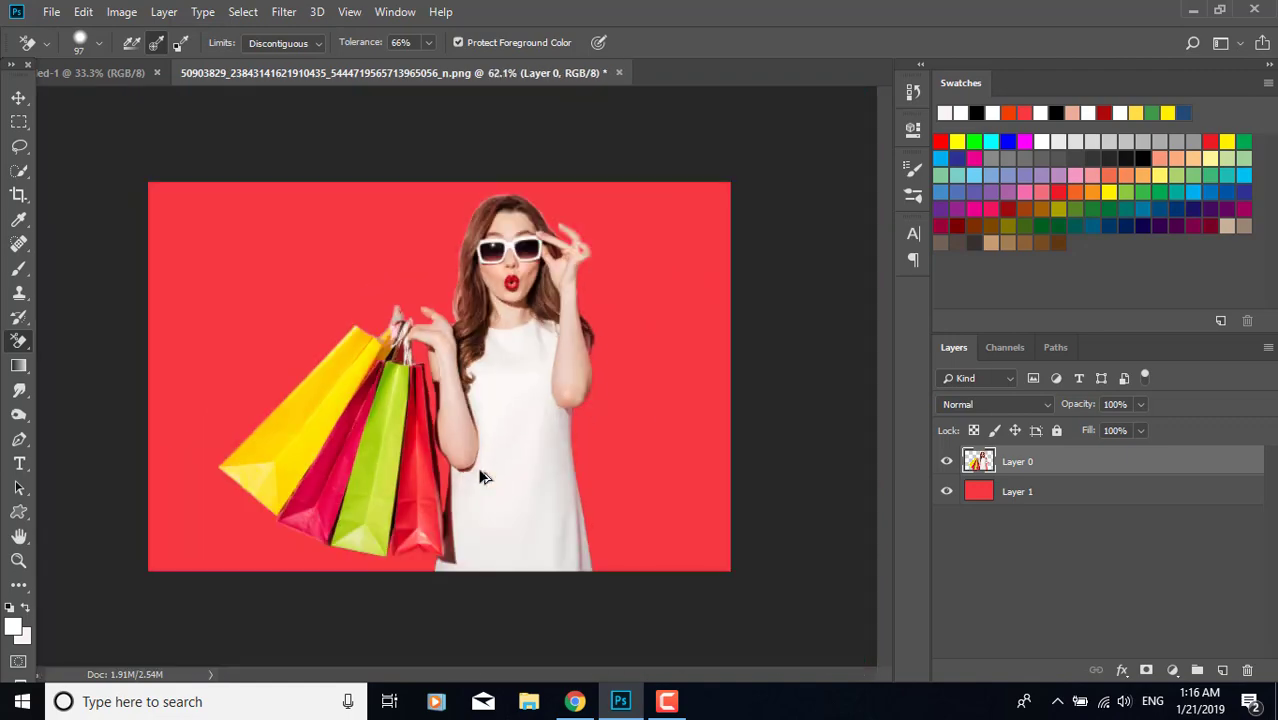
scroll(480, 472, "up", 1)
scroll(537, 319, "up", 1)
scroll(537, 319, "down", 1)
scroll(518, 368, "up", 4)
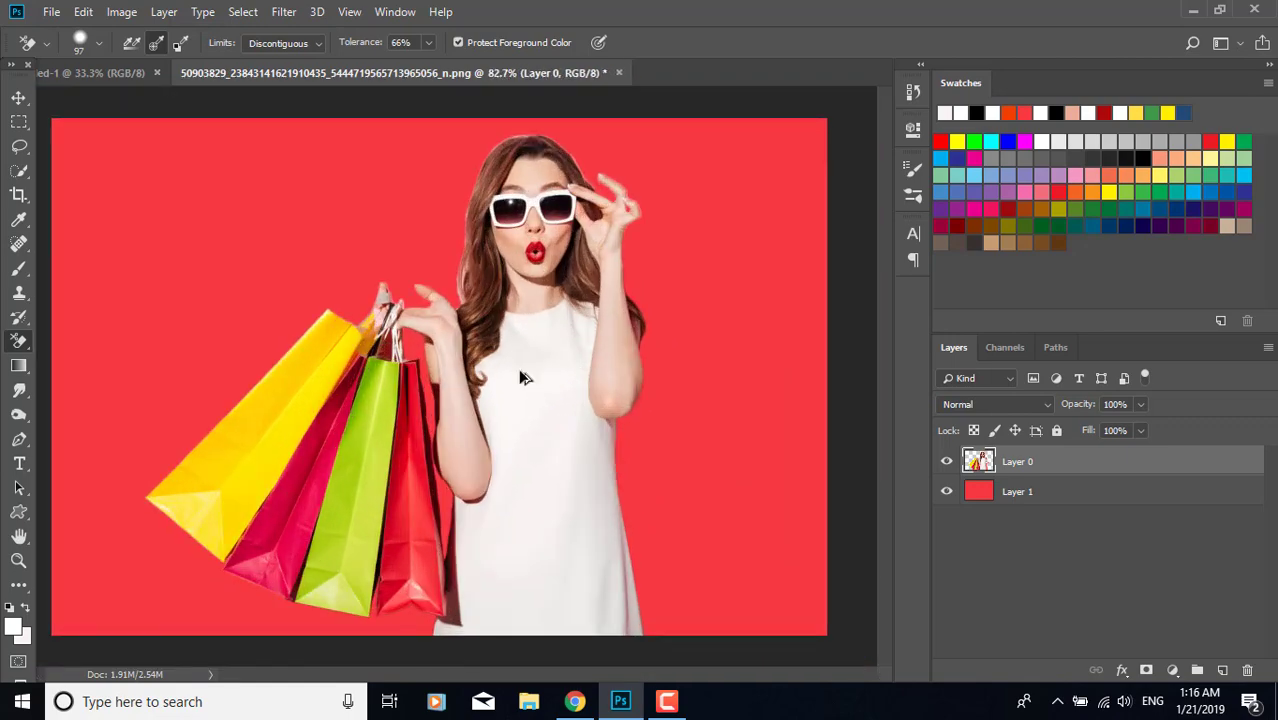
scroll(465, 327, "up", 2)
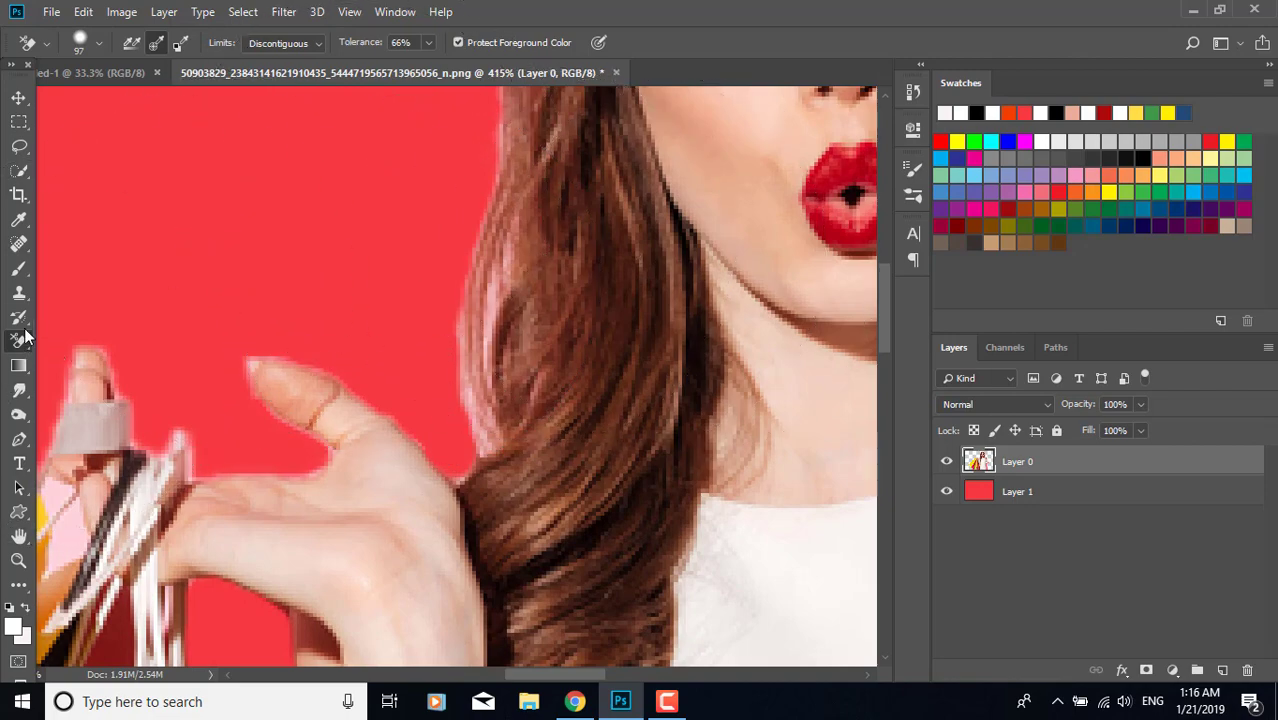
scroll(322, 345, "down", 5)
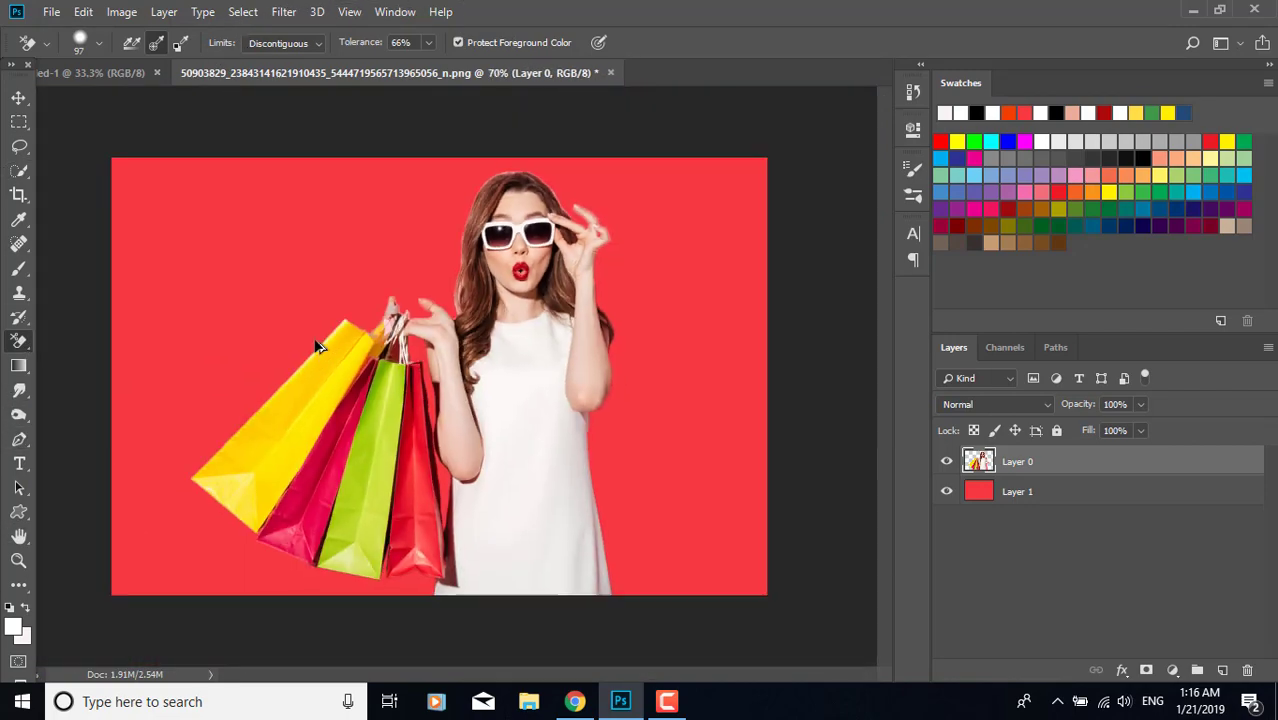
scroll(388, 355, "up", 1)
scroll(331, 338, "up", 4)
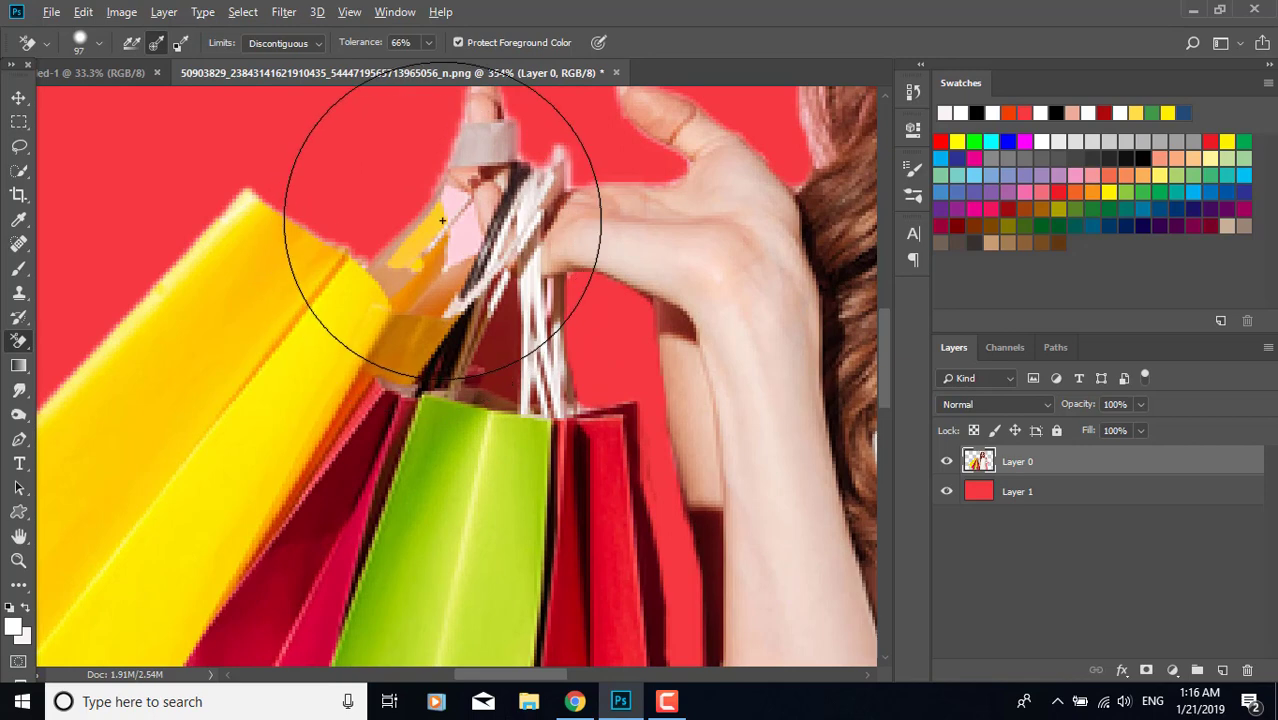
scroll(442, 235, "up", 1)
scroll(443, 225, "down", 6)
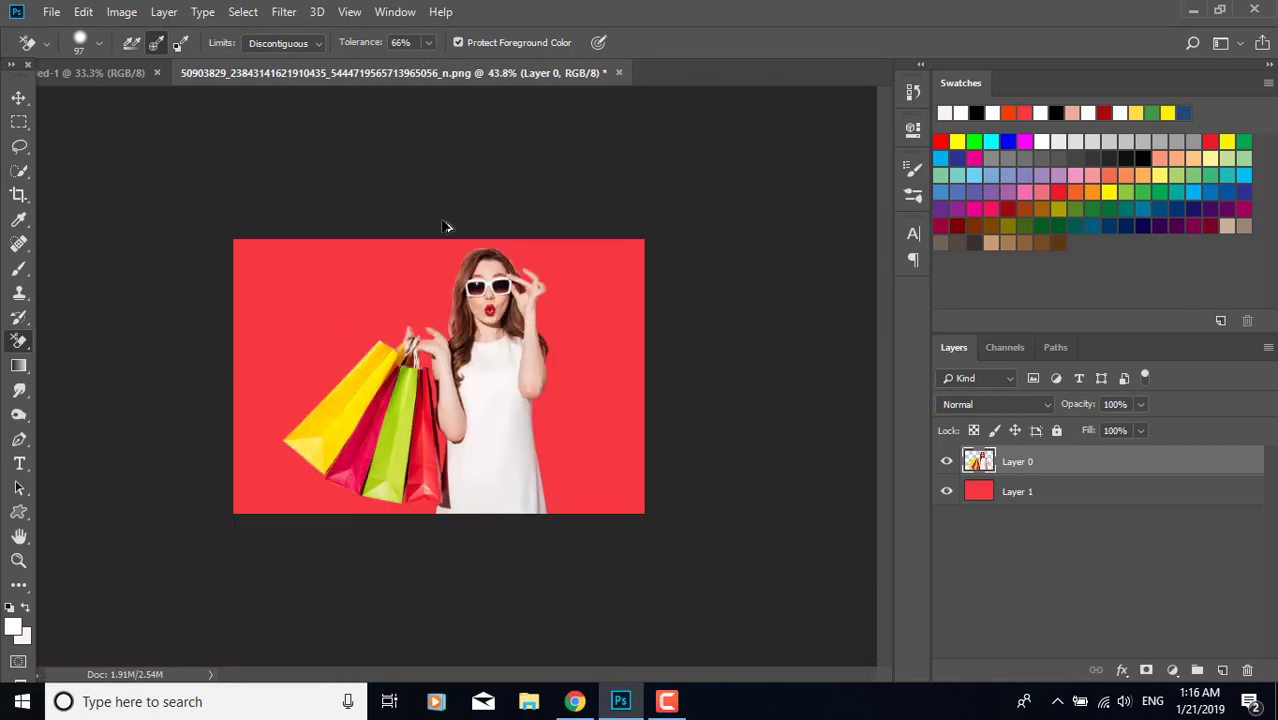
scroll(418, 418, "up", 2)
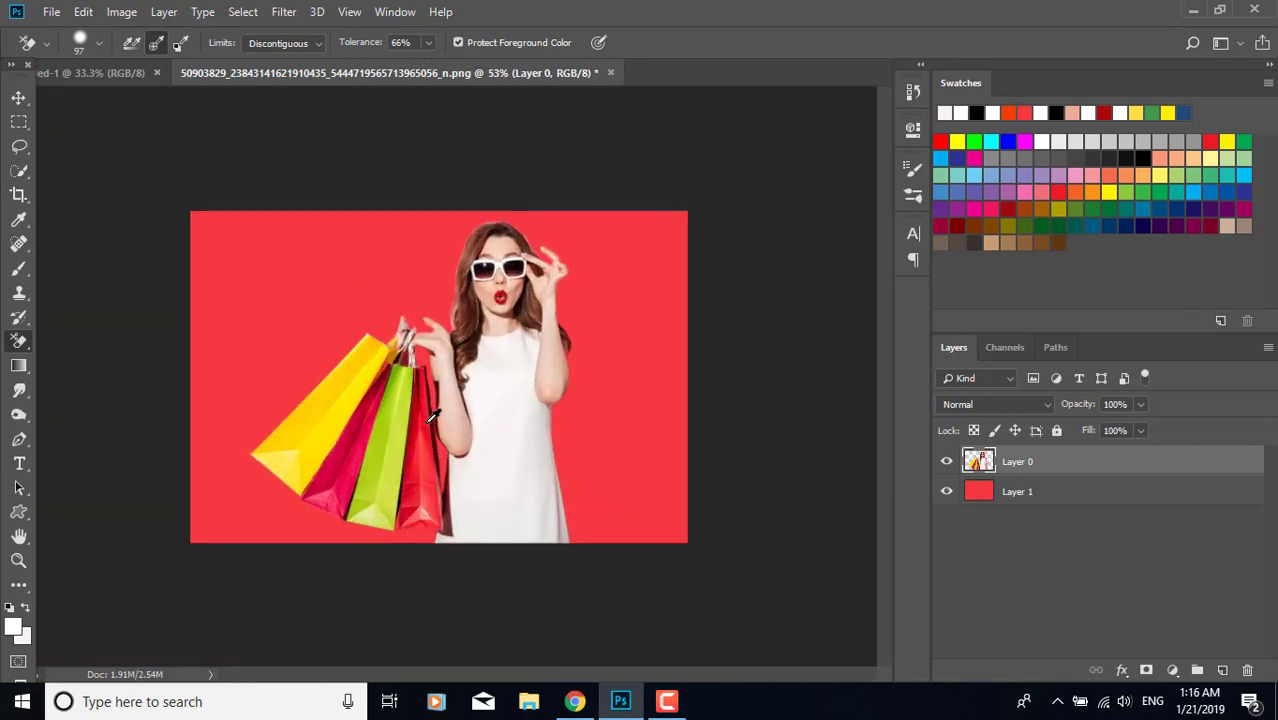
right_click(20, 393)
right_click(20, 415)
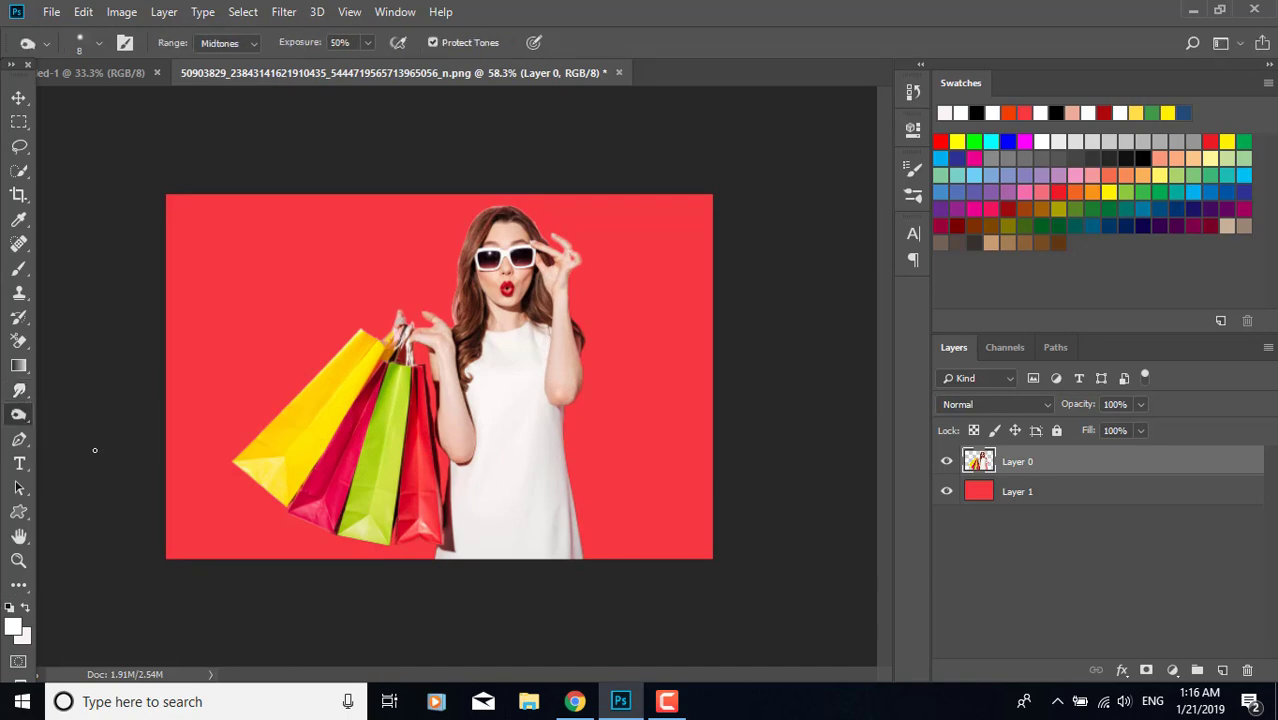
right_click(20, 415)
Copy the cut-out woman's layer into the other open document with the white square canvas.
key("v")
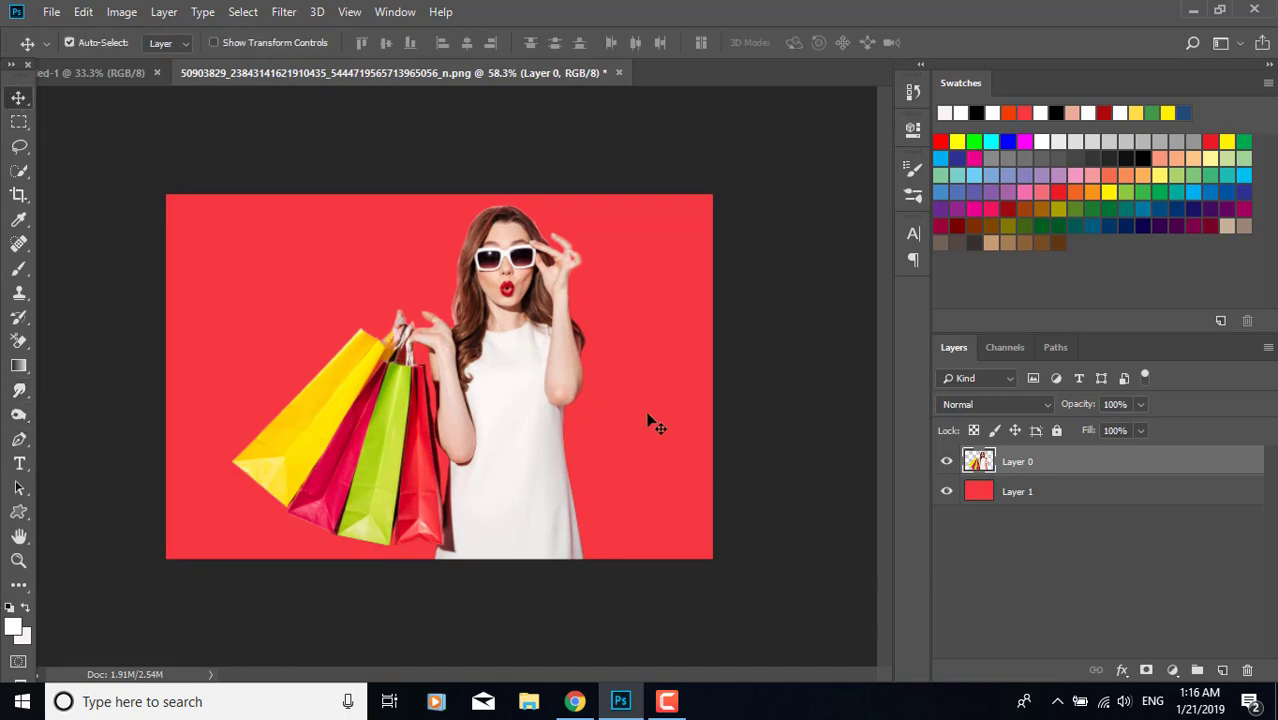
left_click_drag(649, 424, 440, 440)
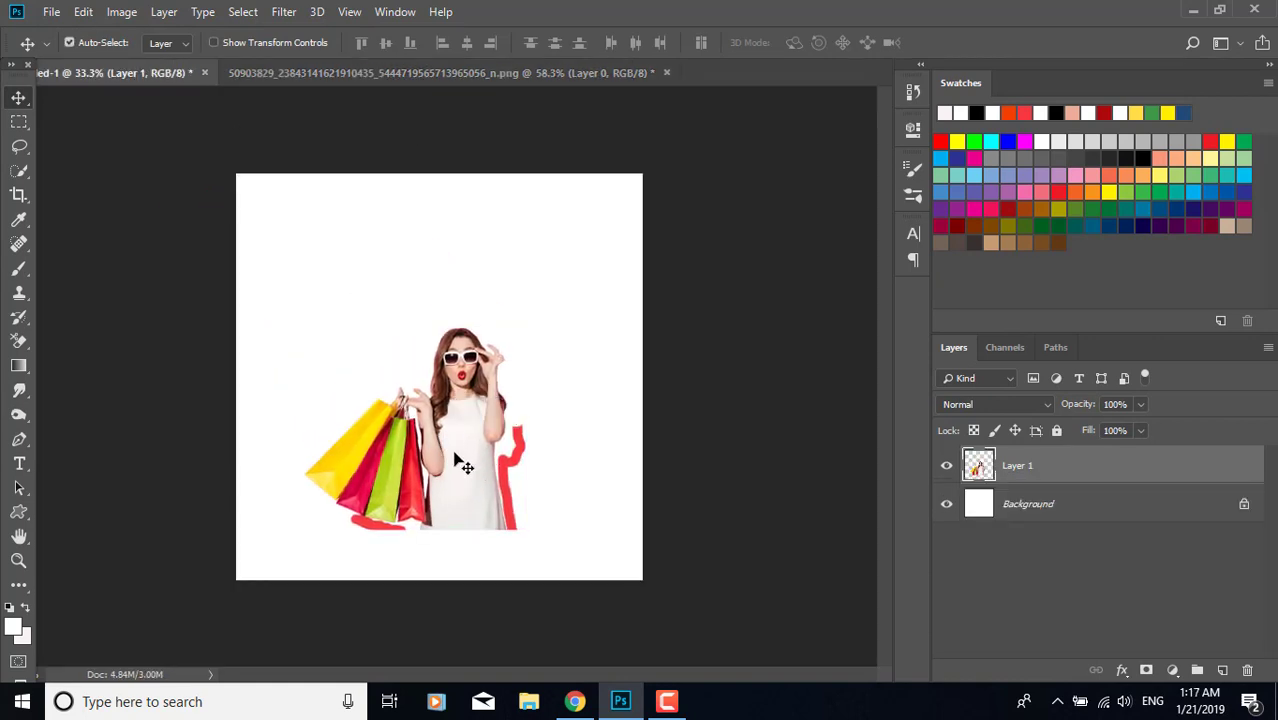
Fill the Background layer with the red sampled from the leftover strokes below the shopping bags.
left_click(987, 513)
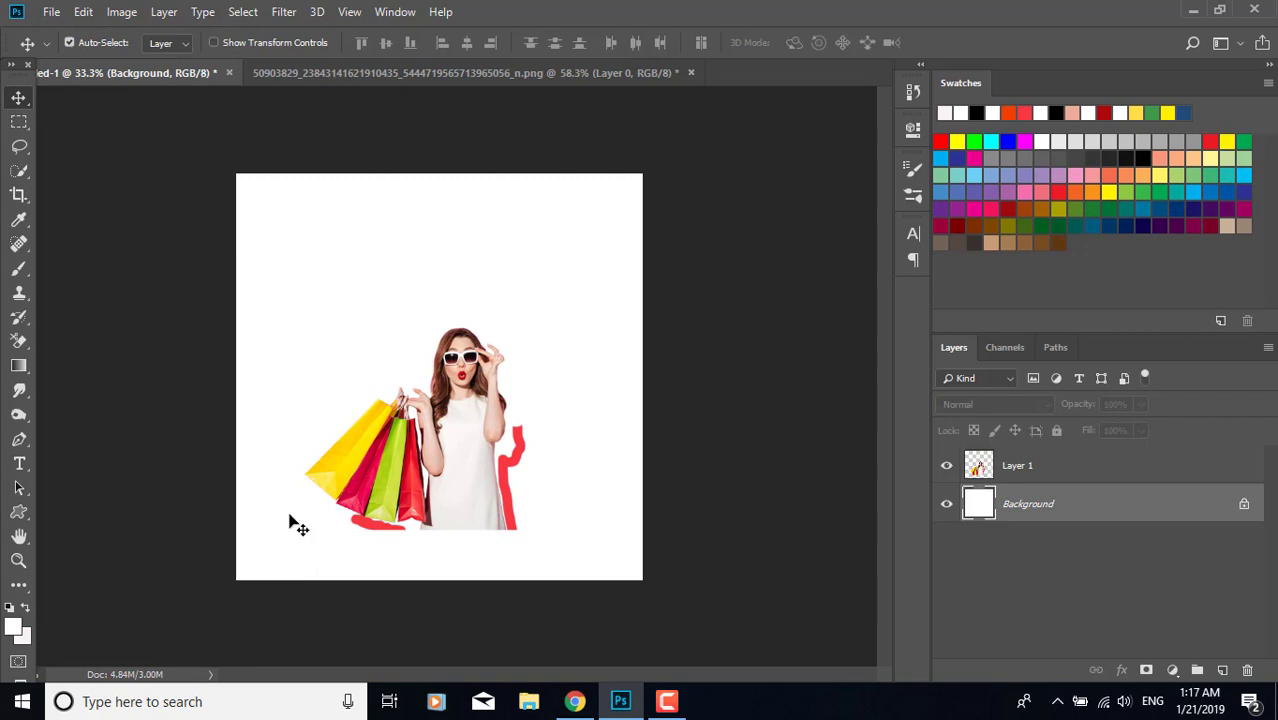
left_click(12, 628)
left_click_drag(420, 285, 38, 306)
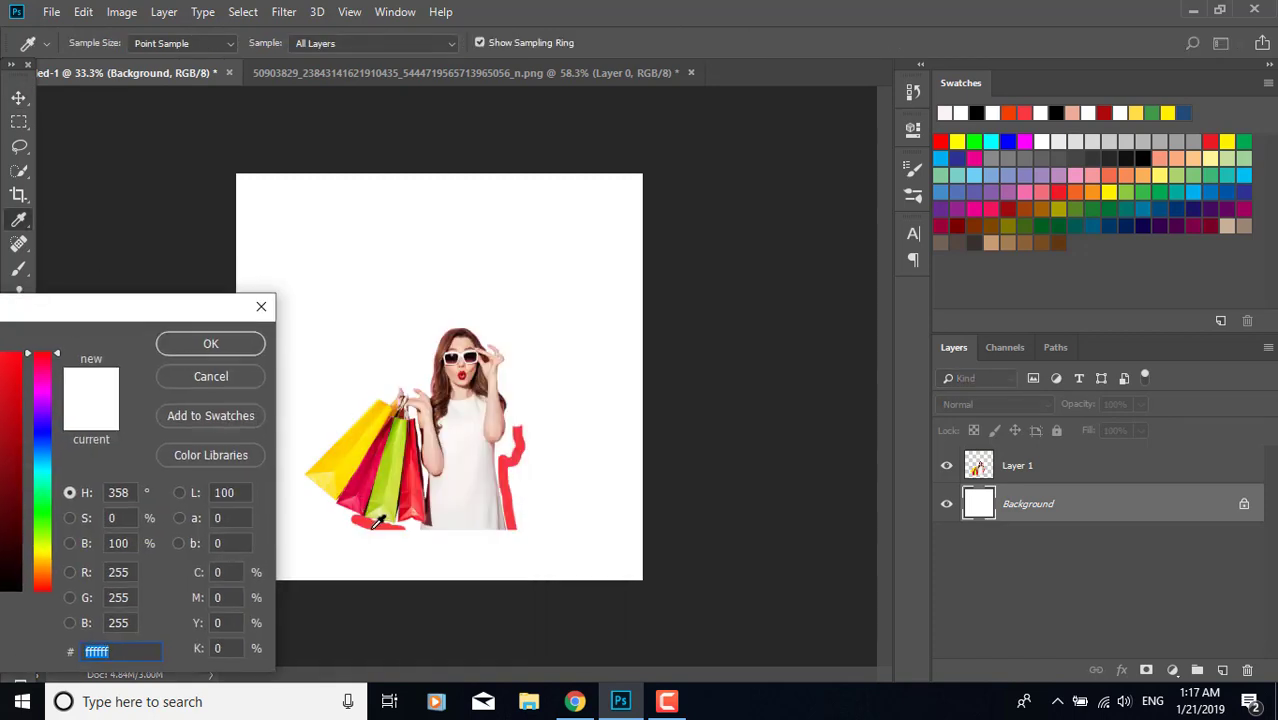
left_click(373, 527)
left_click(245, 349)
key("ctrl+Delete")
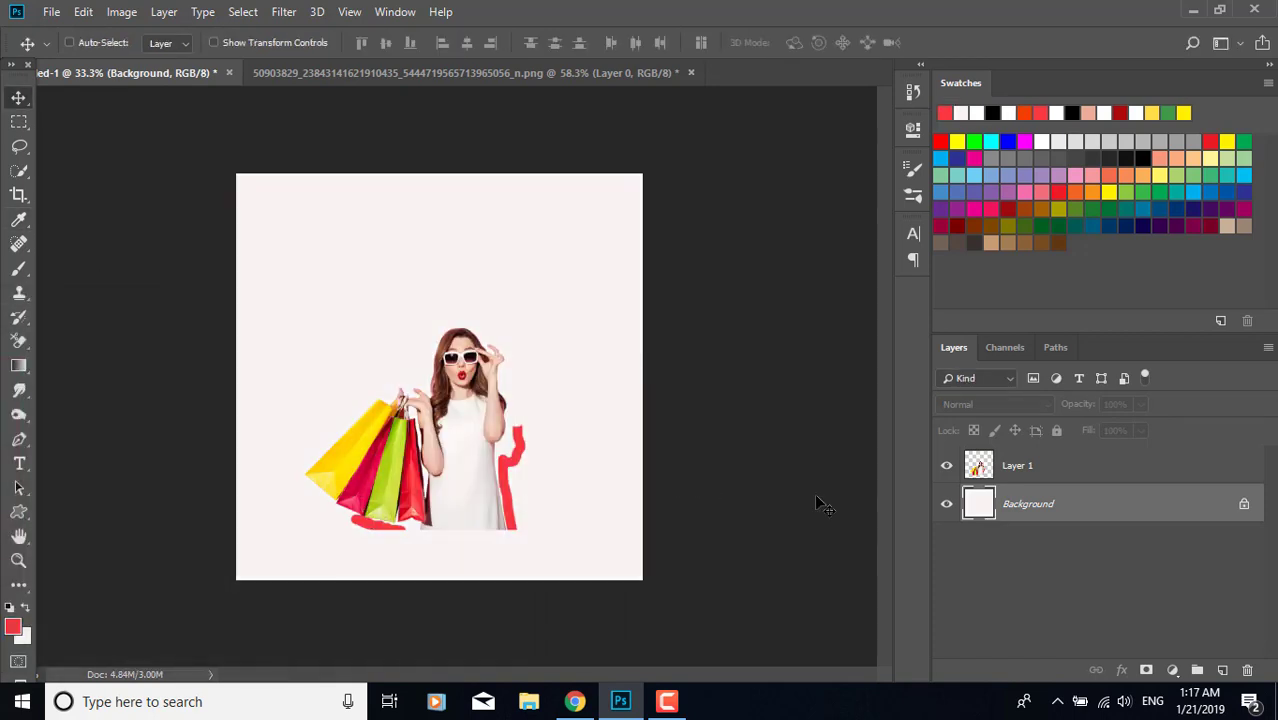
key("alt+Delete")
Scale the woman's layer up to about 149.7% and rest it on the canvas's lower edge.
key("alt+bracketright")
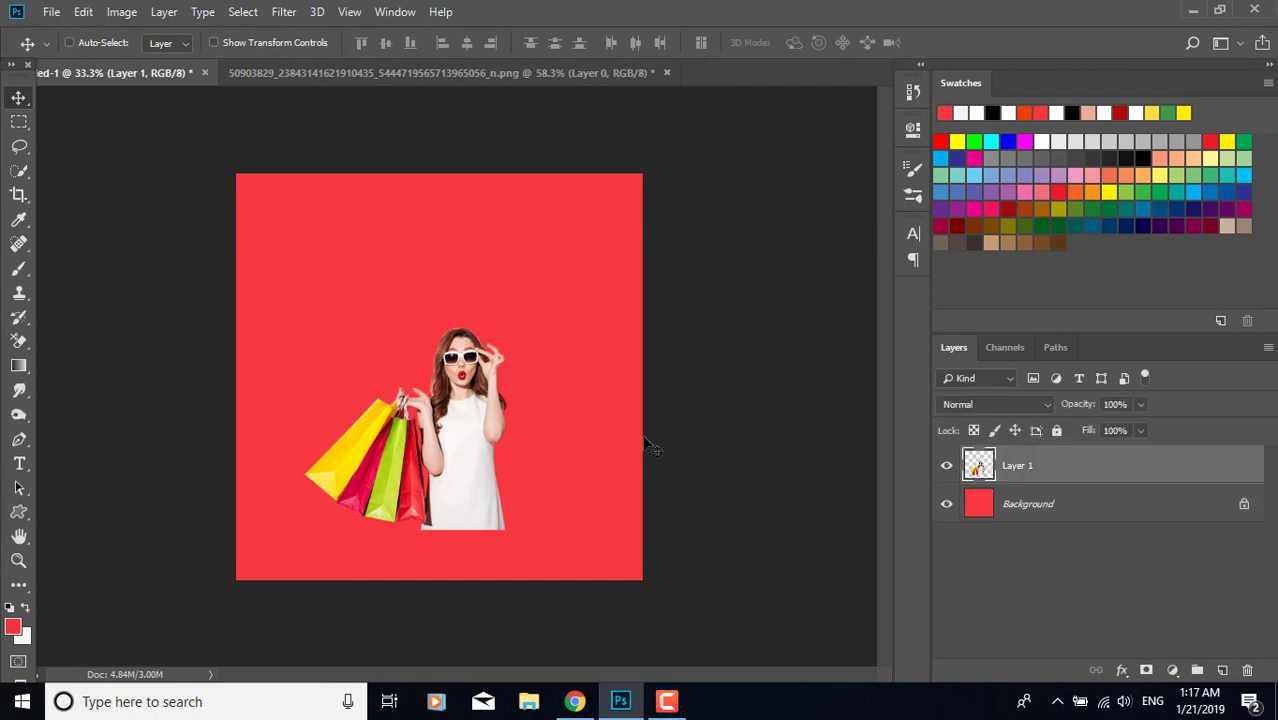
key("ctrl+t")
mouse_move(531, 529)
left_mouse_down()
mouse_move(581, 553)
mouse_move(592, 586)
mouse_move(515, 523)
left_mouse_up()
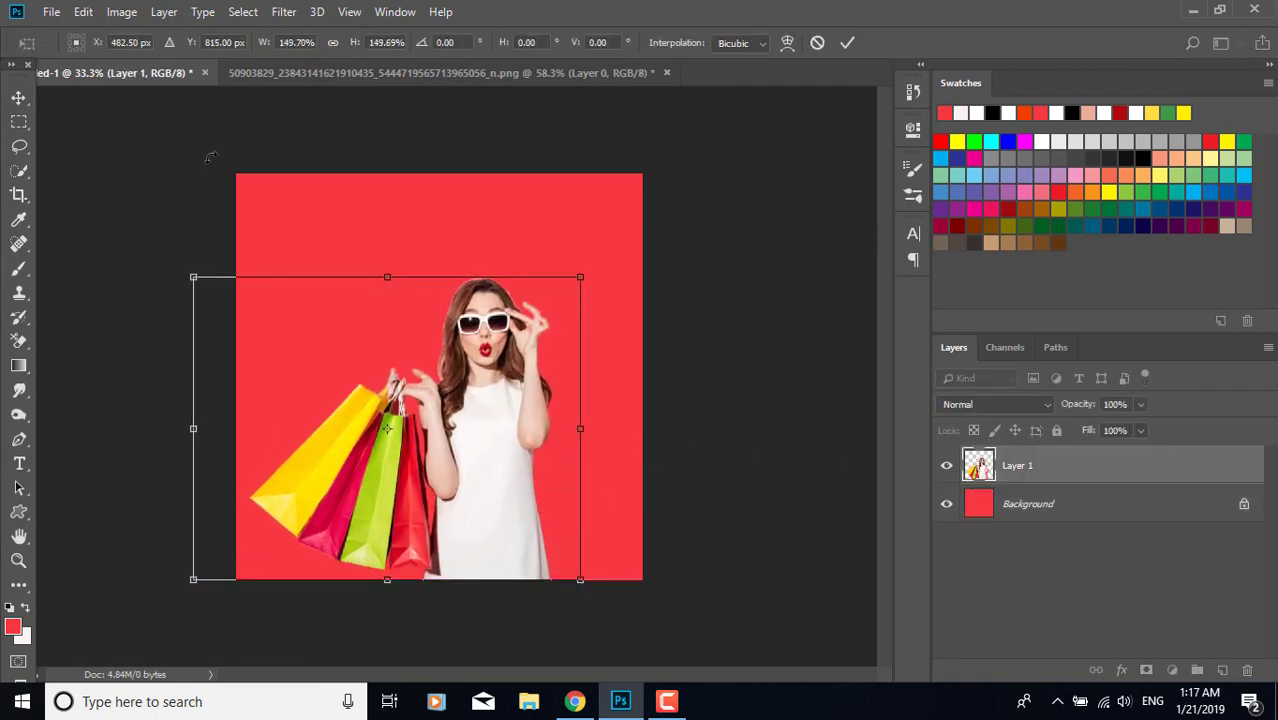
Flip the woman's layer horizontally and move it right along the canvas's lower edge to X 821.50 px.
left_click(83, 12)
mouse_move(284, 420)
left_click(412, 626)
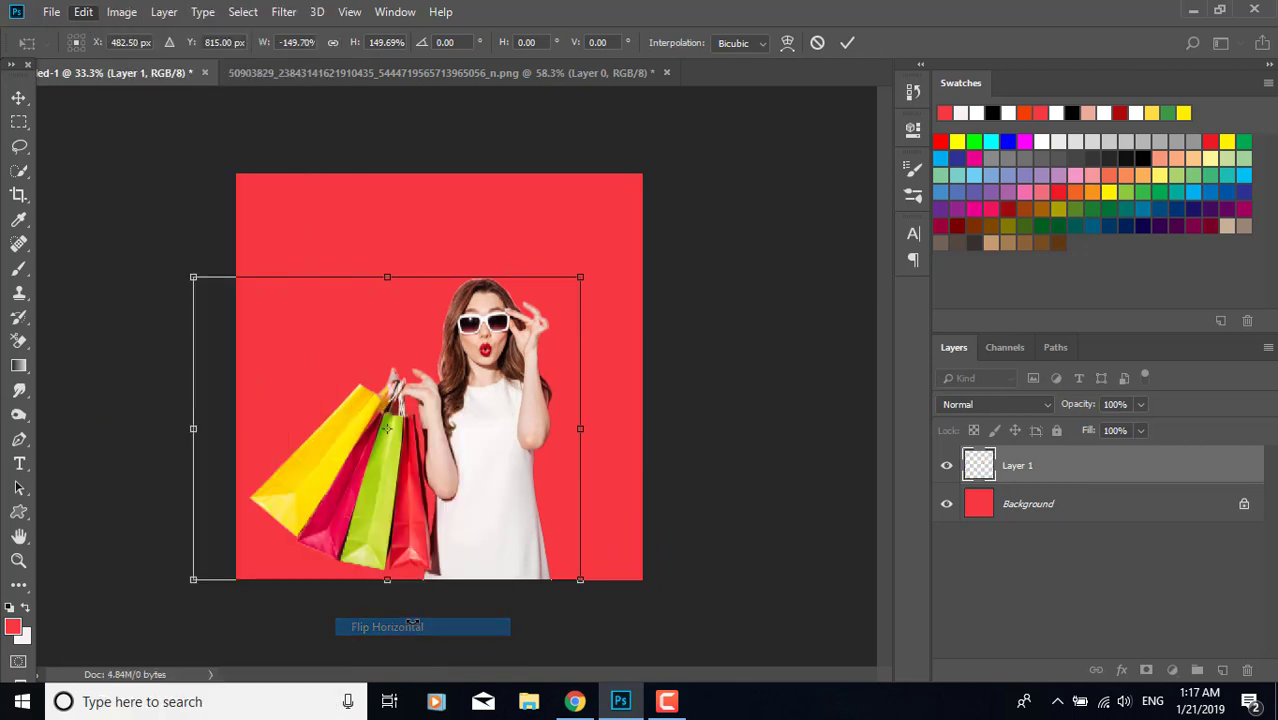
left_click_drag(338, 492, 443, 494)
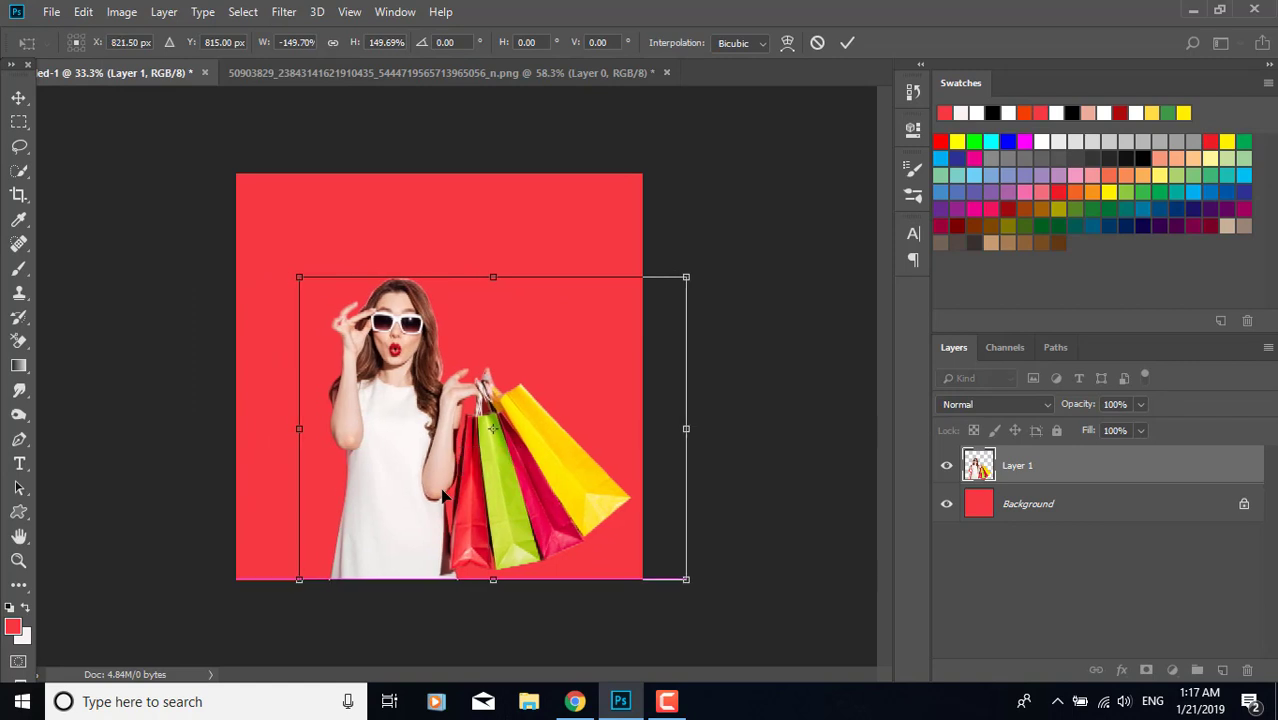
key("Return")
Scale the woman's layer down to 91.86% and reposition it at X 864 px, Y 854.50 px.
key("ctrl+t")
left_click_drag(687, 581, 672, 568)
left_click_drag(491, 494, 505, 507)
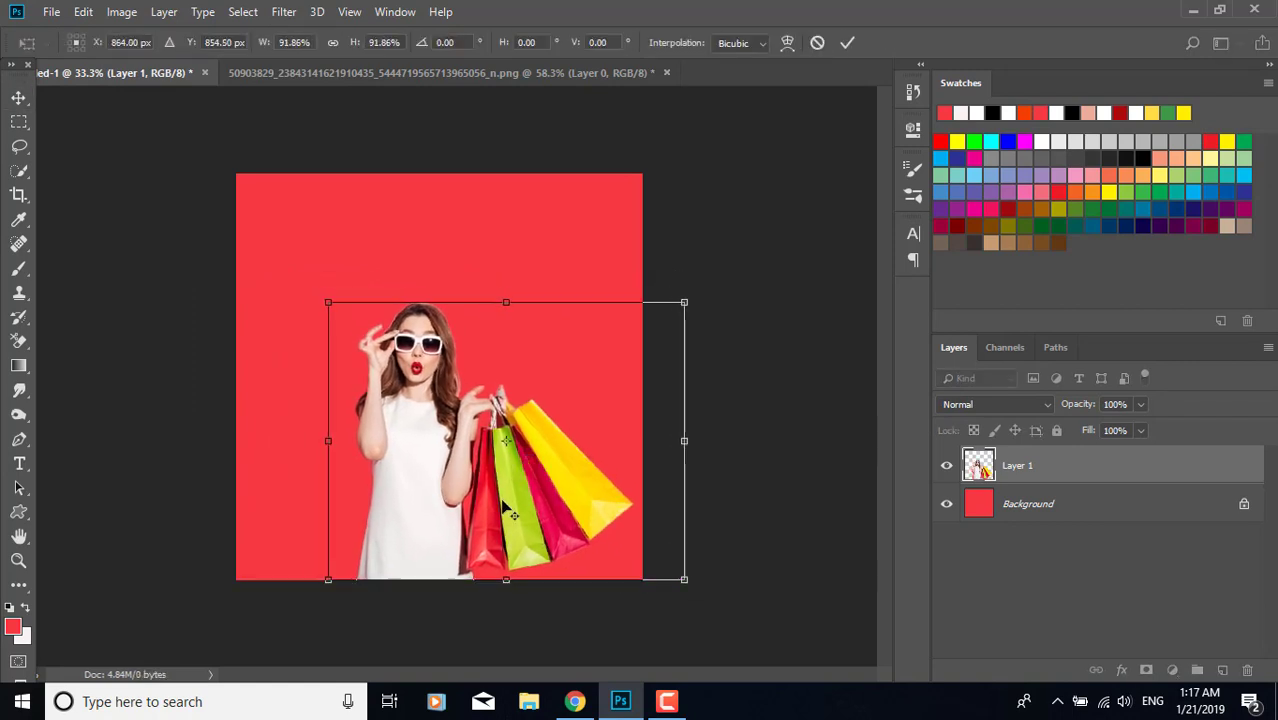
scroll(505, 507, "up", 1)
key("Return")
Try to erase the pink fringe beside the woman's hair on Layer 1 with the Background Eraser.
scroll(442, 409, "up", 3)
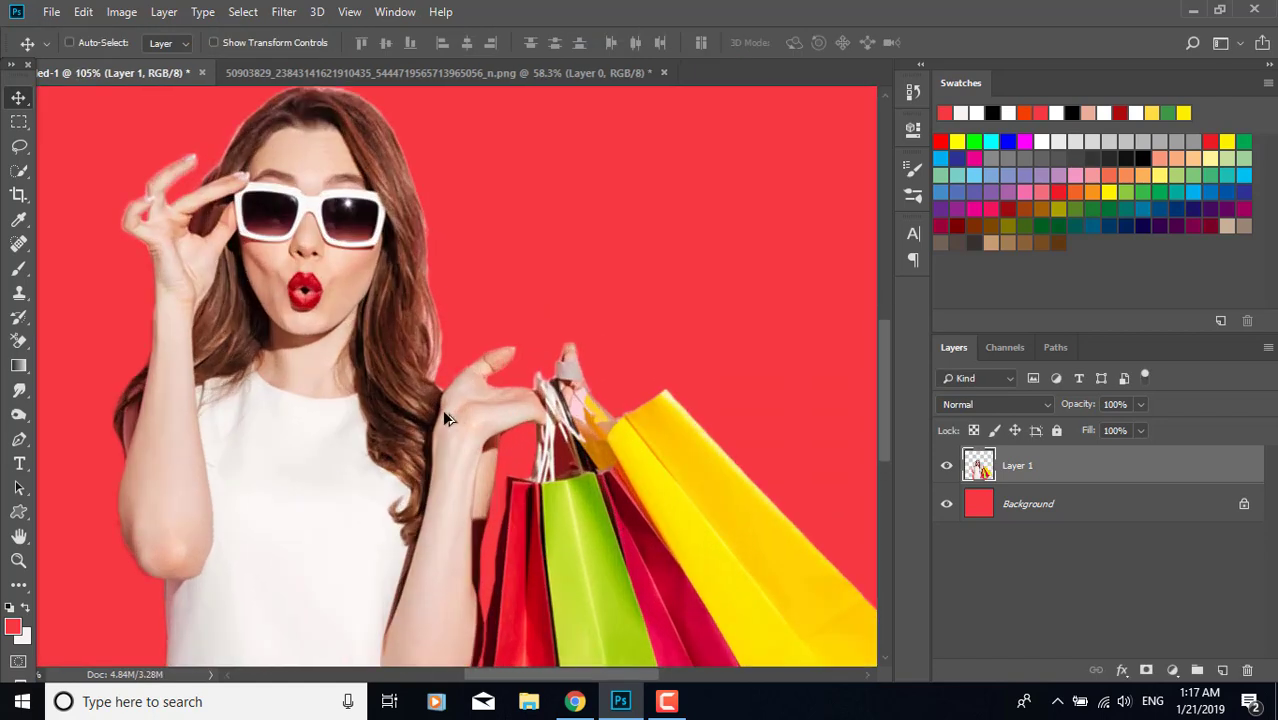
left_click(16, 343)
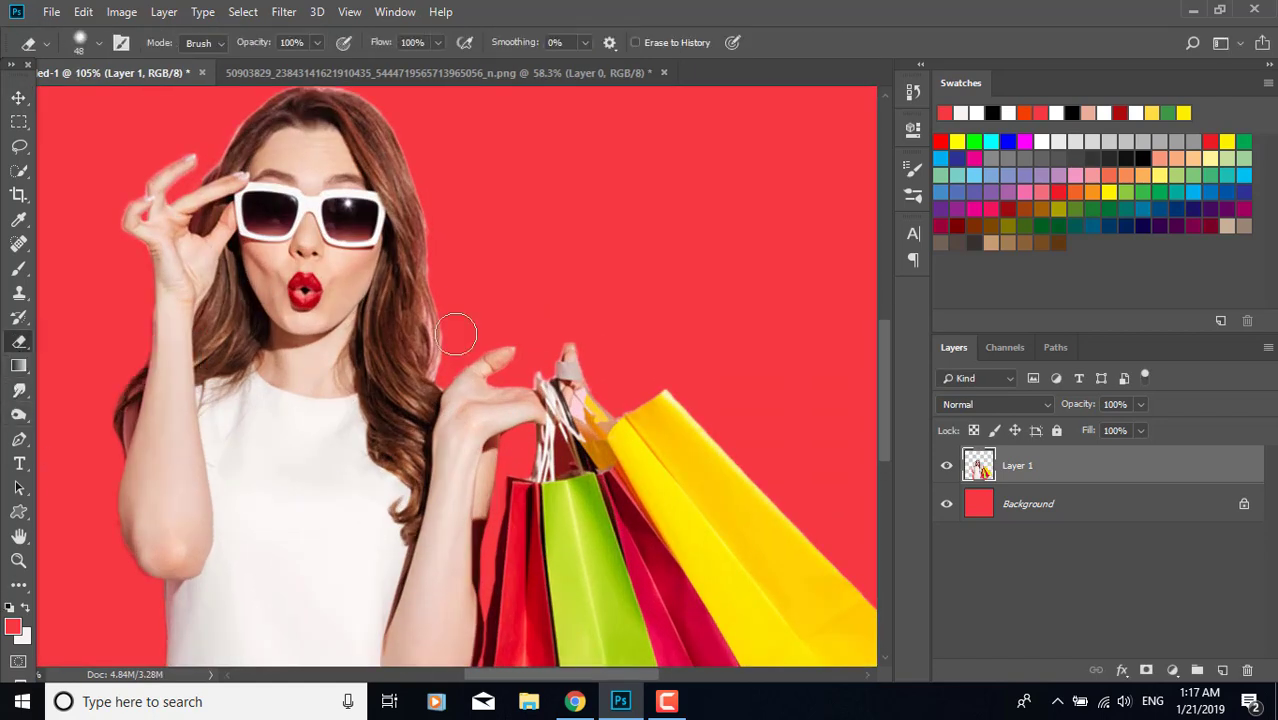
right_click(18, 341)
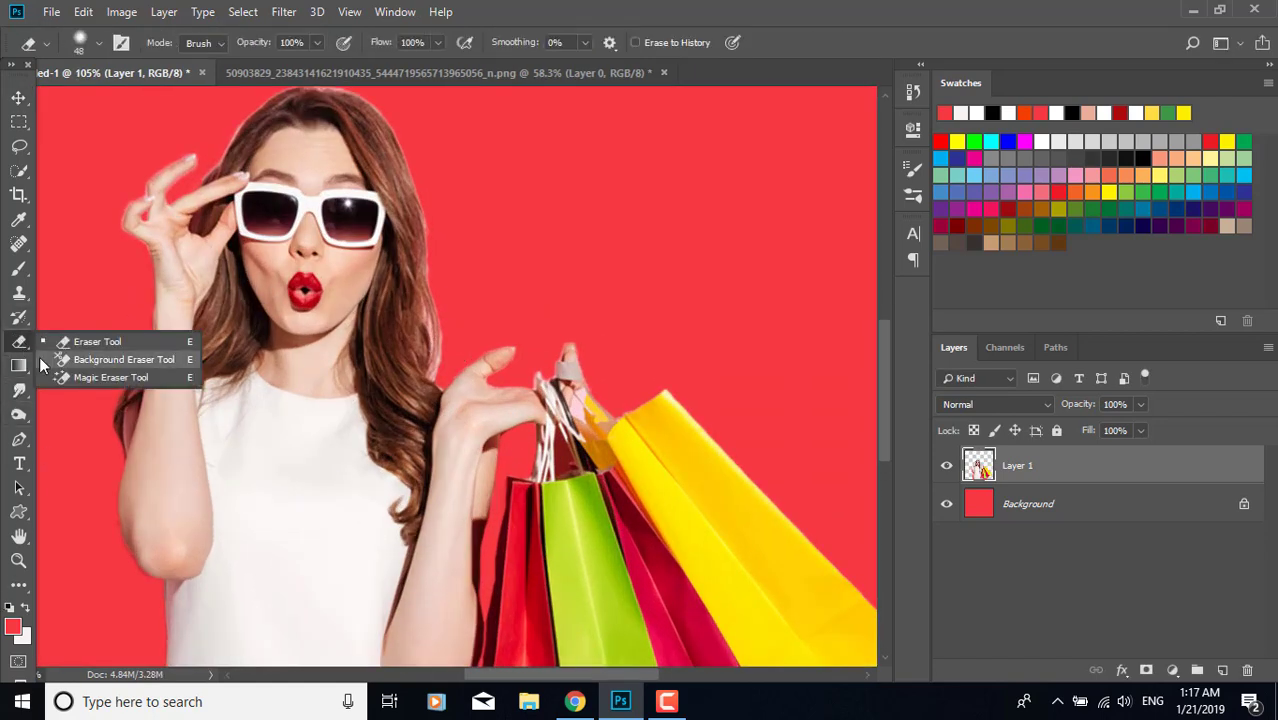
left_click(100, 359)
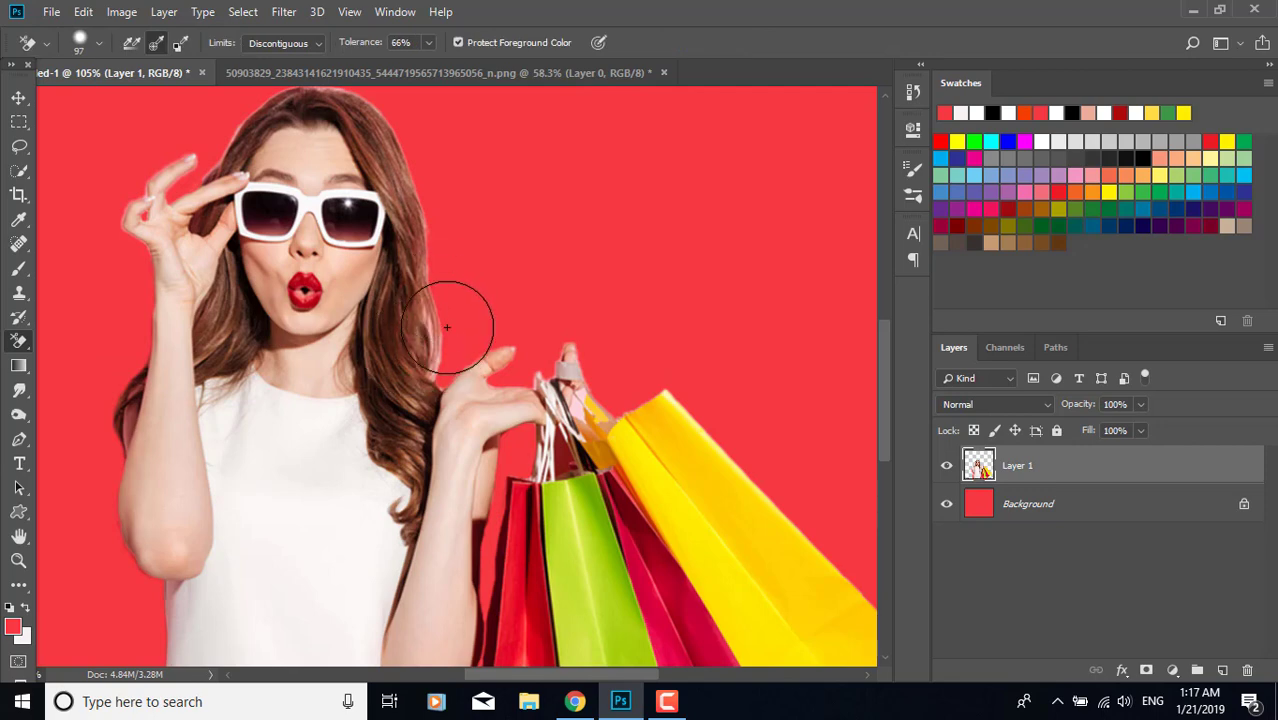
left_click(442, 336)
key("ctrl+z")
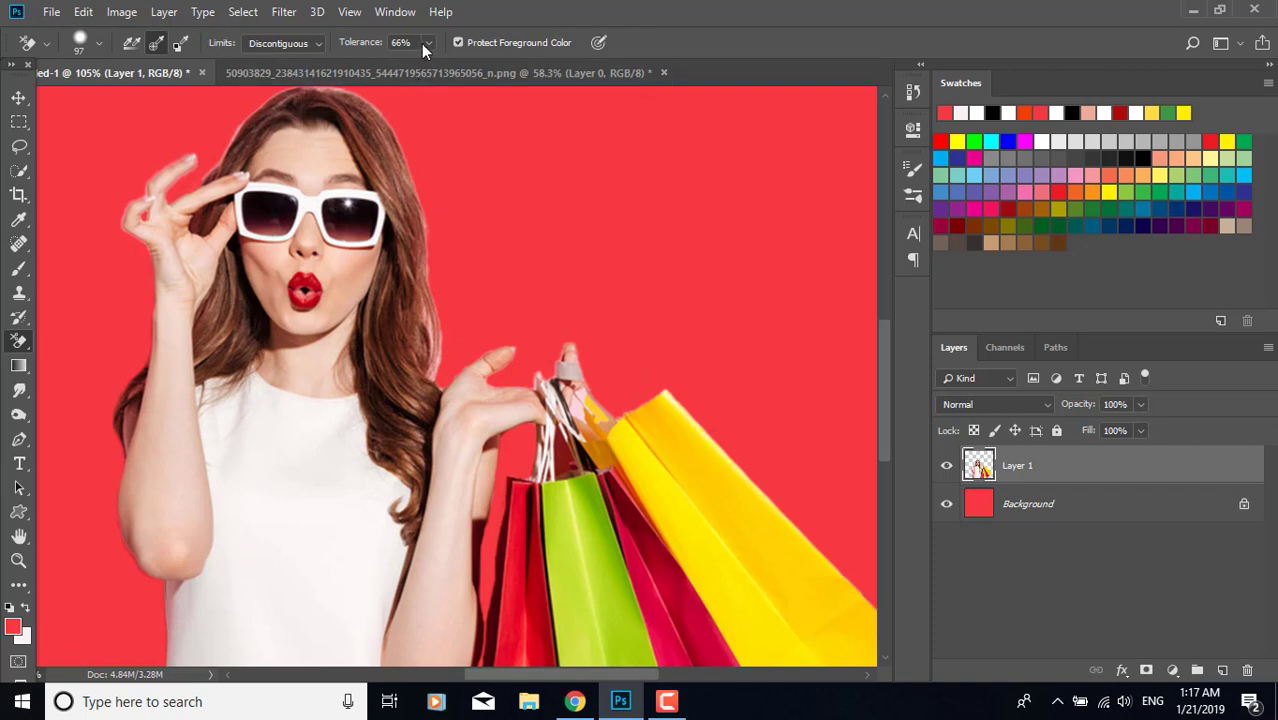
left_click(439, 363)
key("ctrl+z")
Darken the pink fringe around the outer edge of the woman's hair with the Burn tool, using a 21 px brush.
left_click(25, 399)
left_click(24, 422)
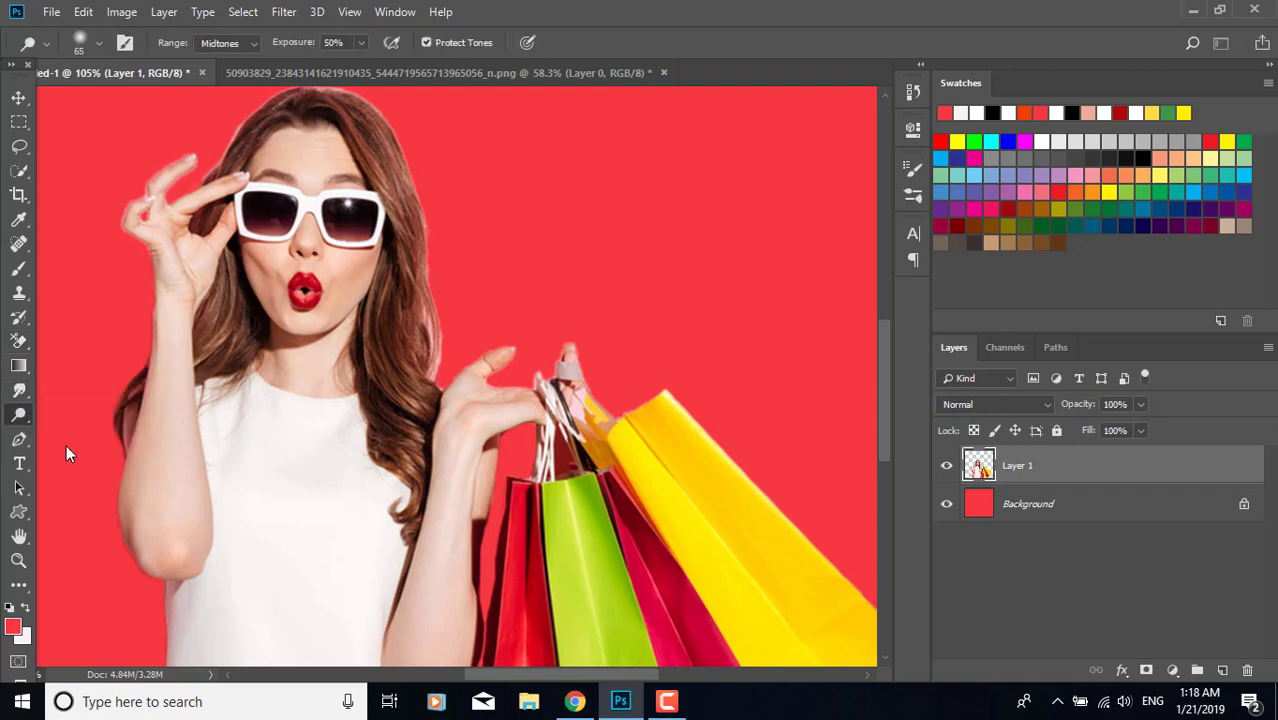
right_click(31, 419)
left_click(85, 433)
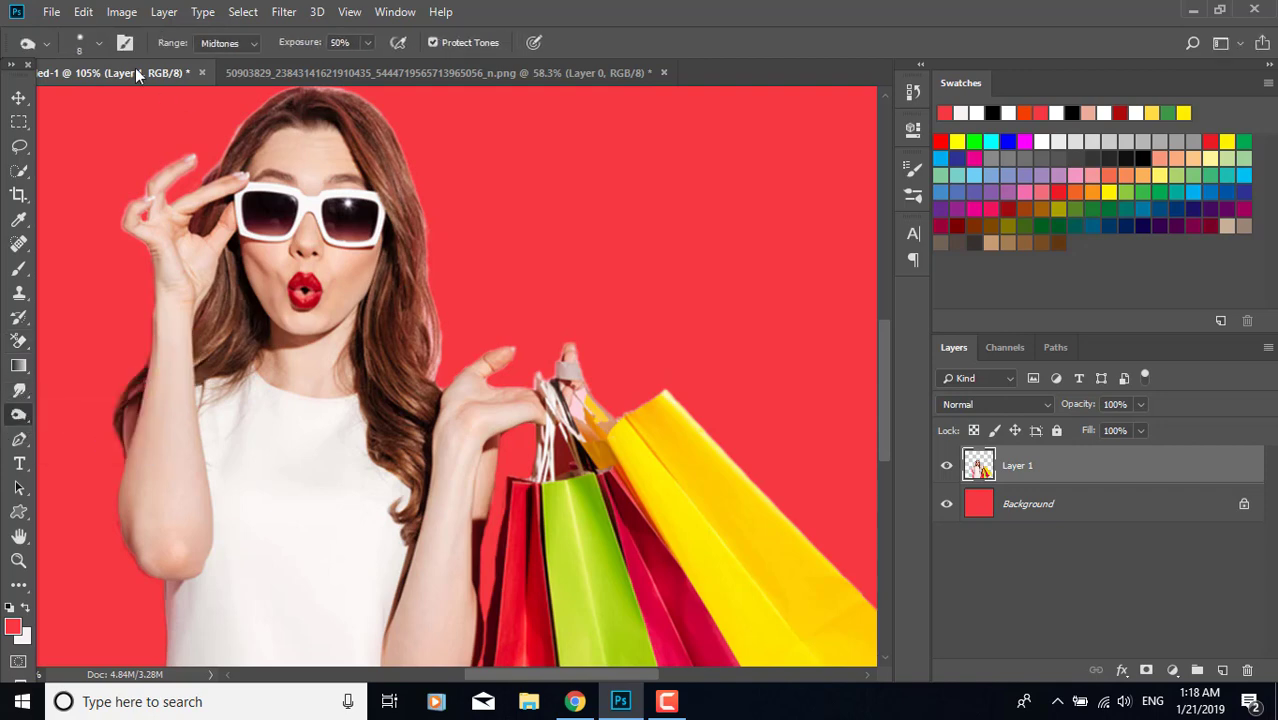
left_click_drag(137, 76, 170, 100)
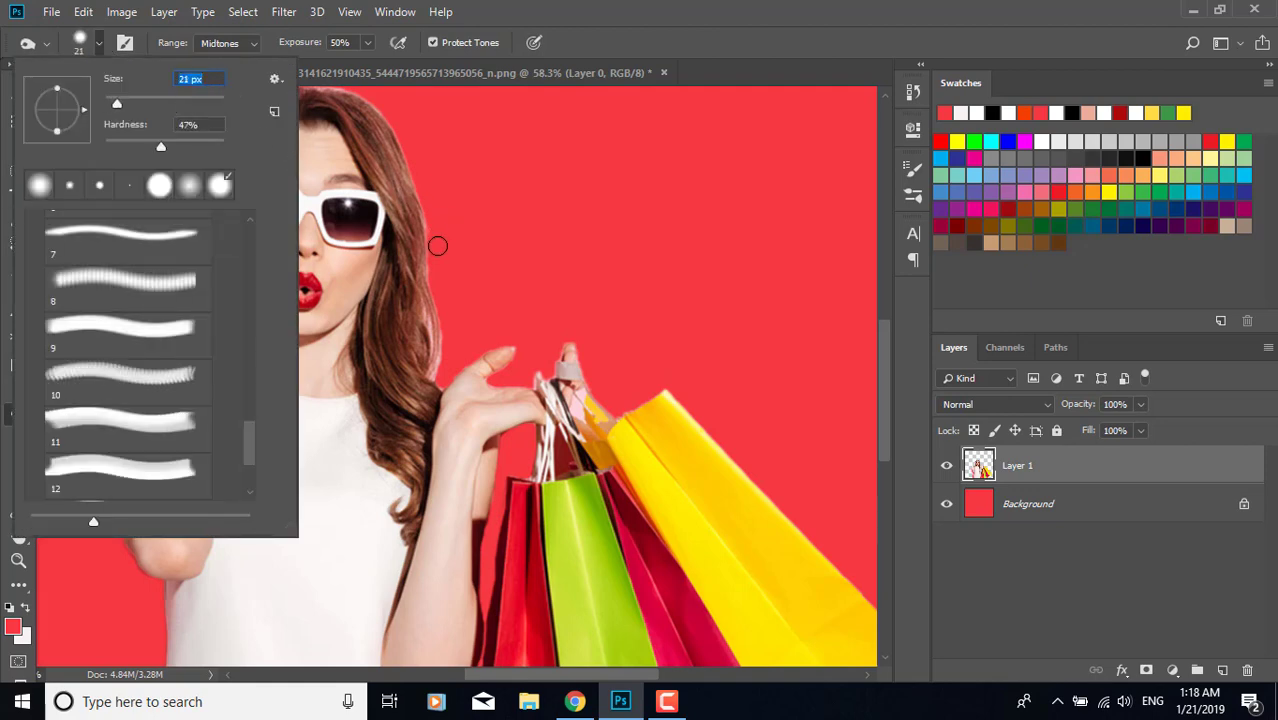
left_click(428, 247)
scroll(499, 308, "up", 3)
mouse_move(390, 242)
left_mouse_down()
mouse_move(417, 300)
mouse_move(408, 410)
mouse_move(397, 292)
mouse_move(393, 391)
mouse_move(412, 347)
mouse_move(382, 434)
mouse_move(408, 334)
mouse_move(438, 325)
mouse_move(402, 349)
mouse_move(316, 119)
left_mouse_up()
scroll(415, 334, "up", 3)
scroll(345, 190, "up", 1)
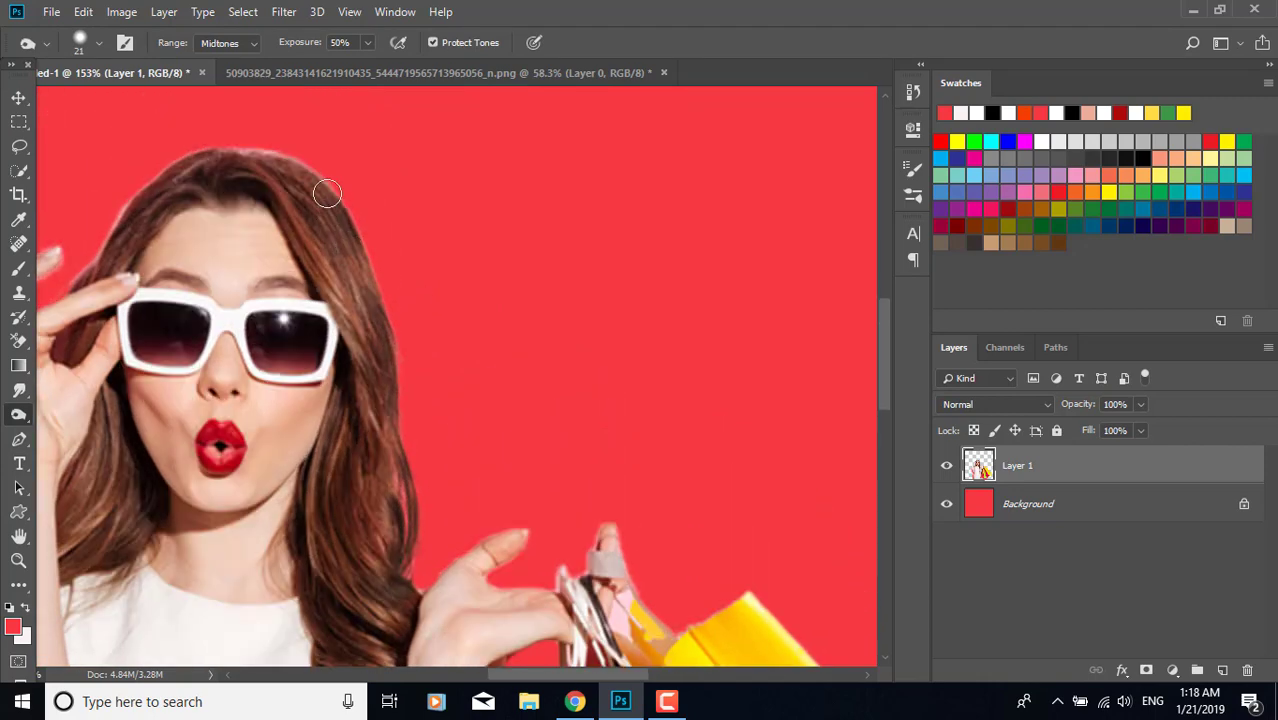
mouse_move(327, 193)
left_mouse_down()
mouse_move(191, 135)
mouse_move(263, 159)
mouse_move(299, 155)
mouse_move(182, 166)
mouse_move(122, 229)
mouse_move(57, 262)
left_mouse_up()
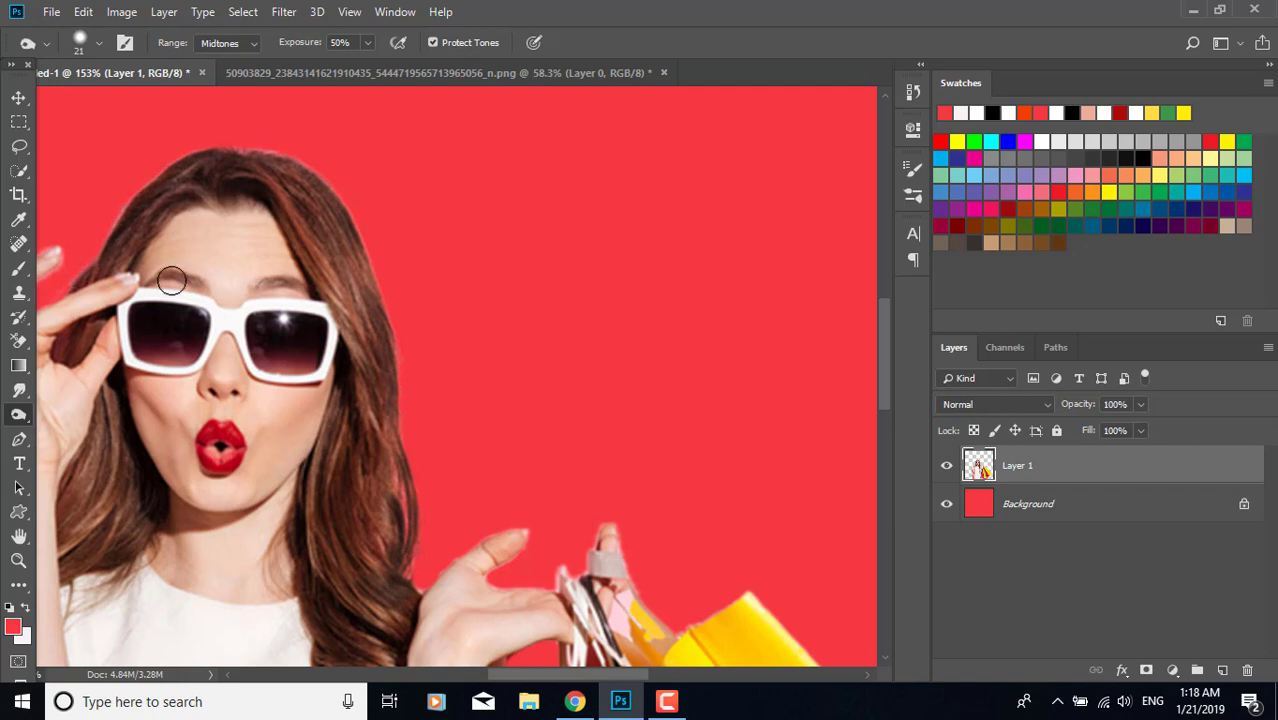
Burn the light fringe along the raised hand, the forearm and elbow, and the outer edge of the white dress.
left_click_drag(598, 677, 549, 678)
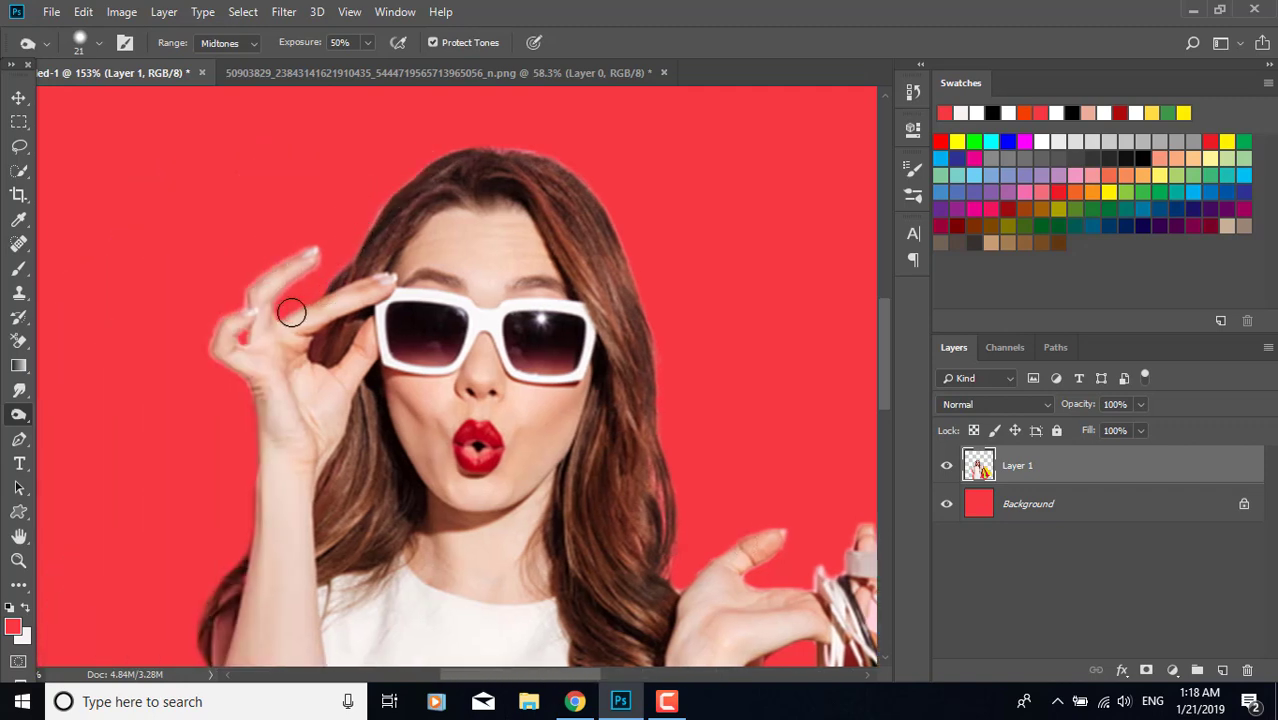
scroll(240, 389, "down", 2)
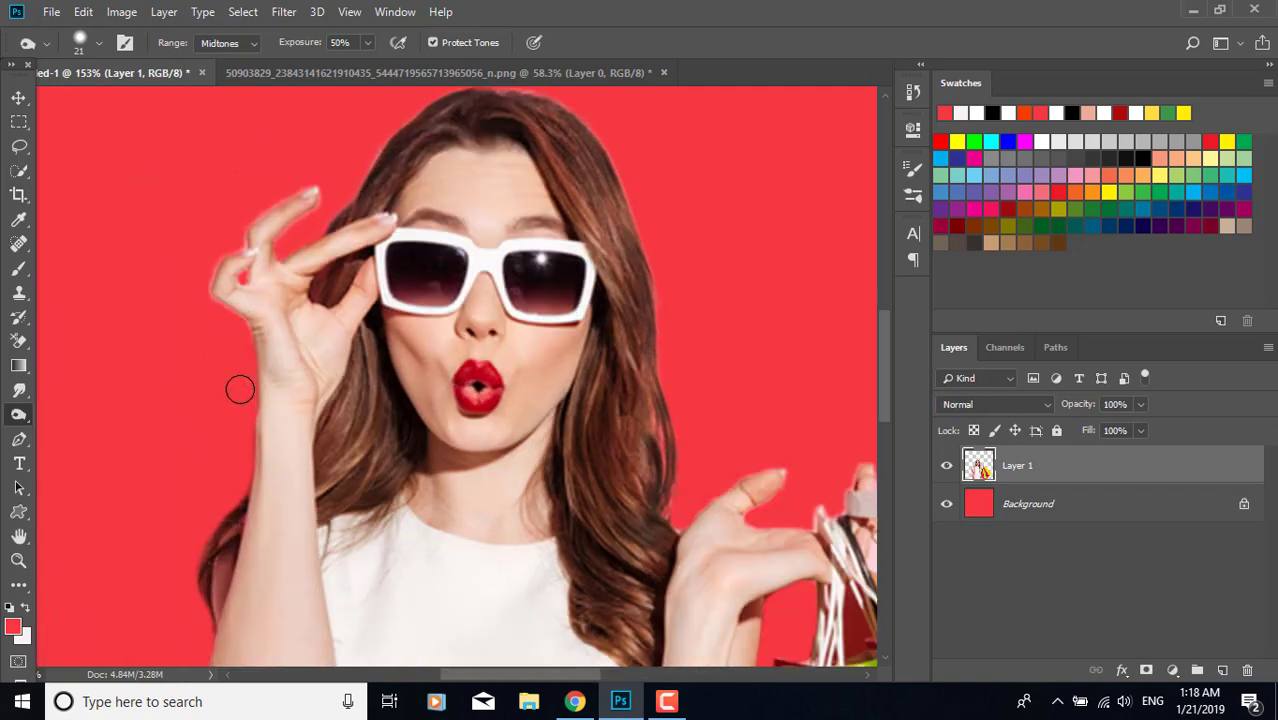
scroll(235, 380, "down", 3)
scroll(190, 445, "down", 6)
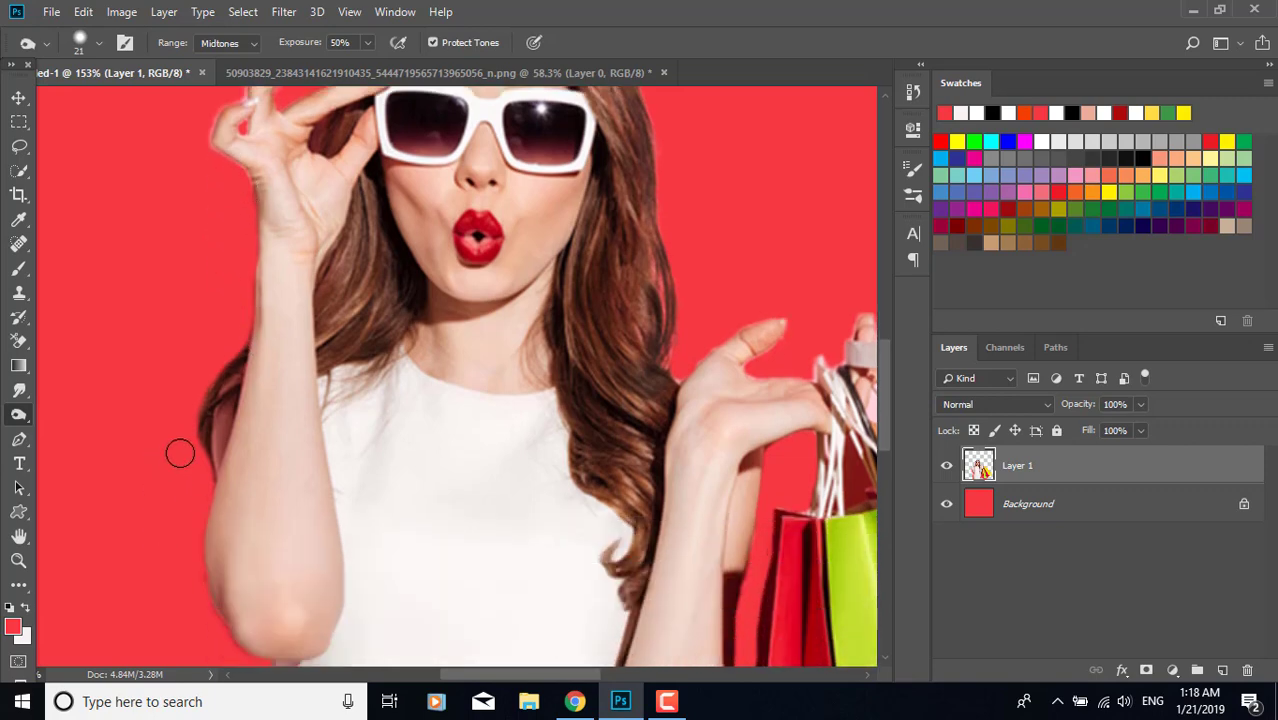
scroll(197, 436, "down", 5)
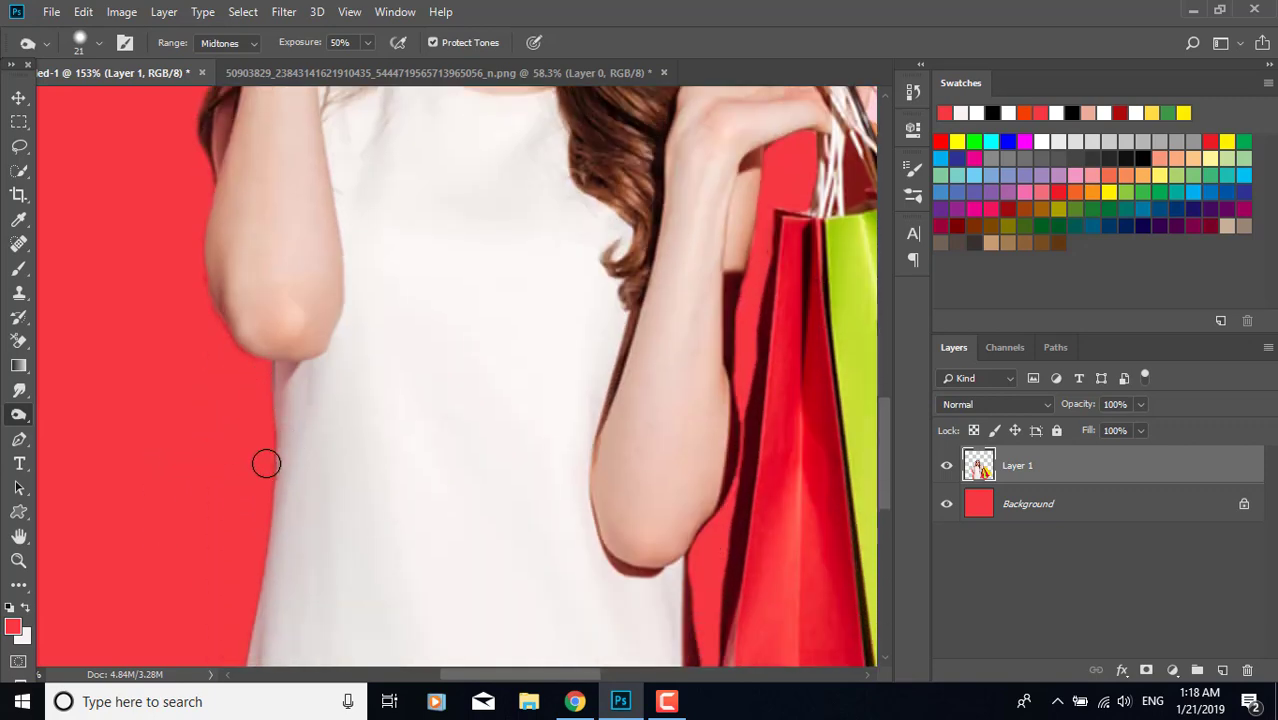
scroll(240, 460, "down", 5)
scroll(231, 491, "down", 5)
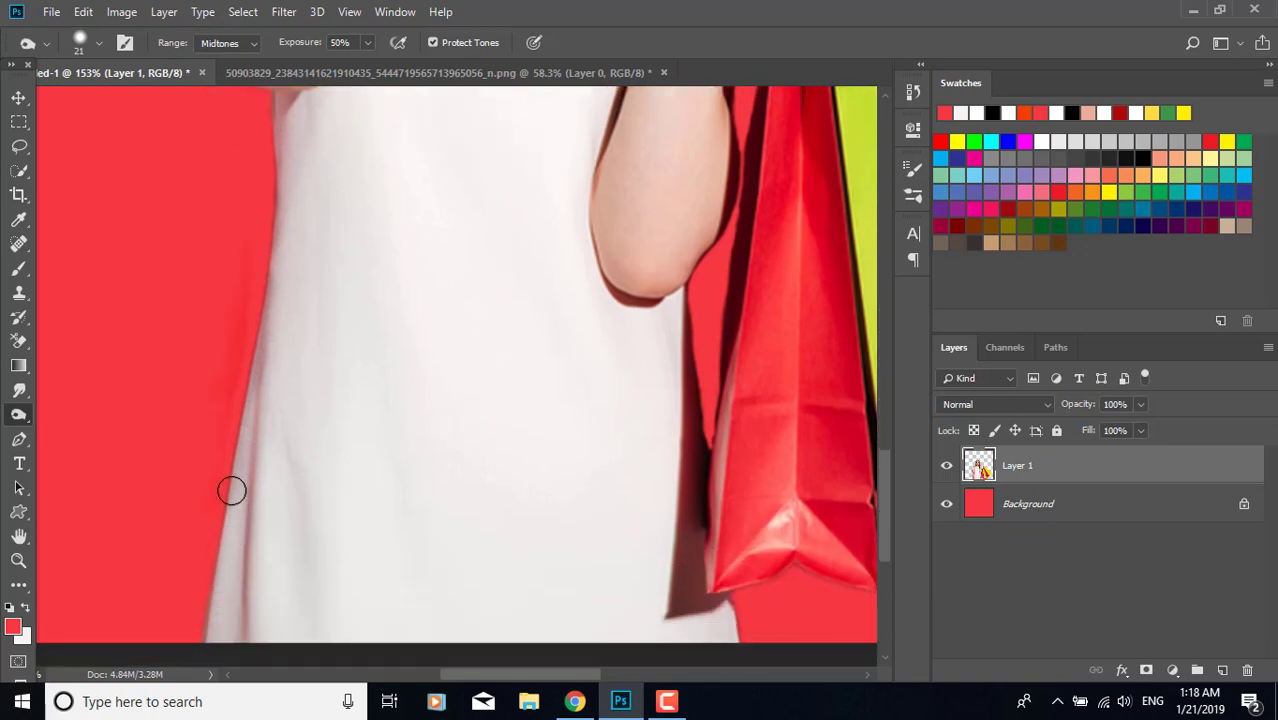
scroll(742, 448, "down", 4)
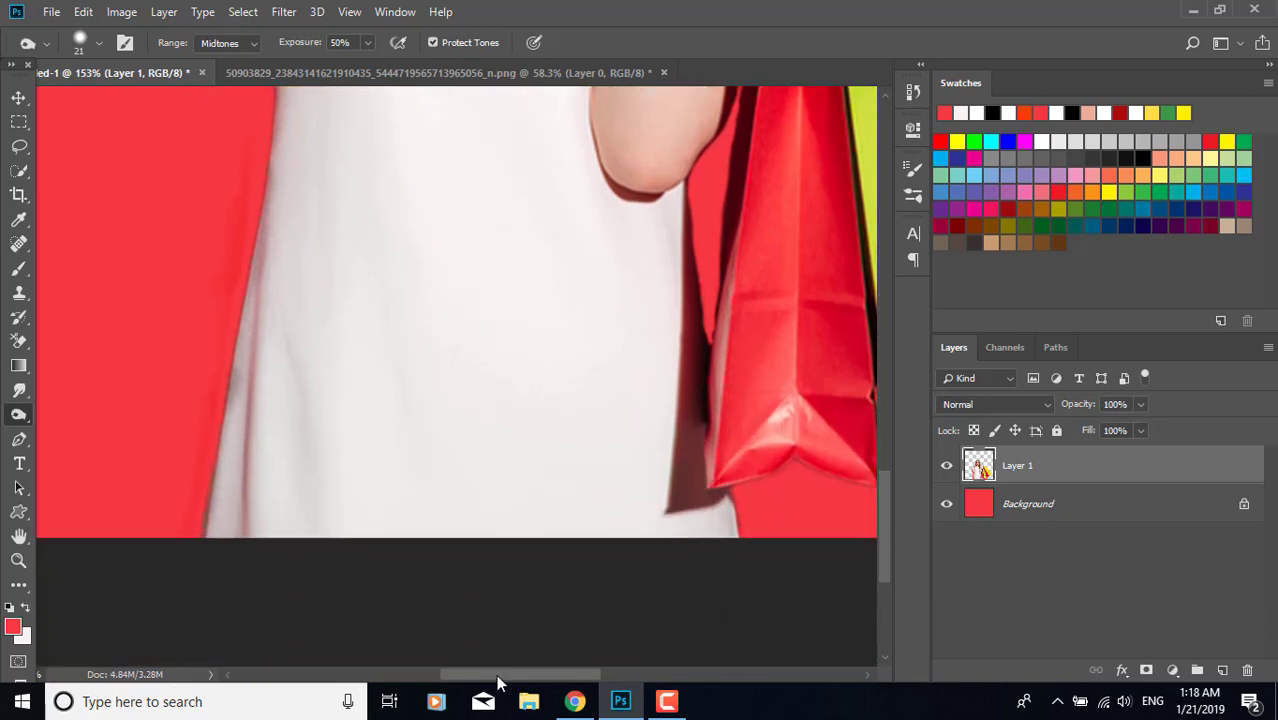
Burn the light fringe along the lower and outer edges of the shopping bags, including the yellow bag.
left_click_drag(497, 683, 574, 680)
scroll(306, 550, "up", 2)
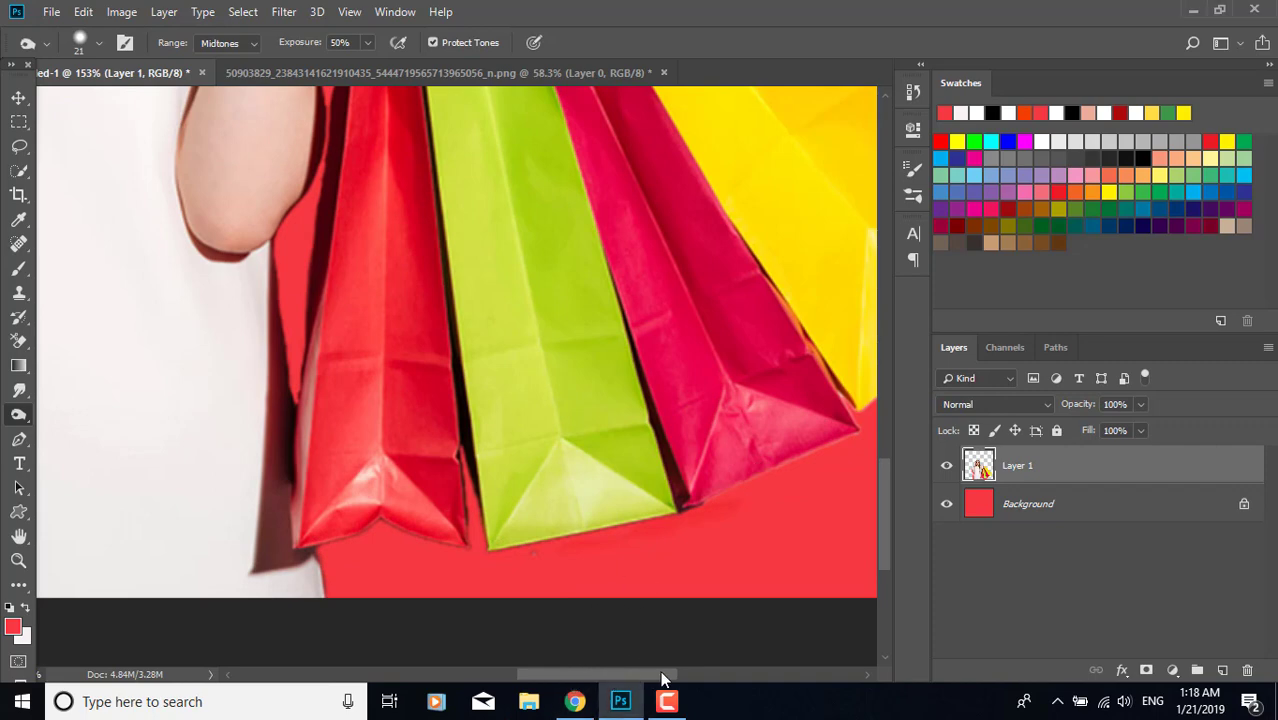
left_click_drag(662, 677, 717, 677)
scroll(734, 419, "up", 2)
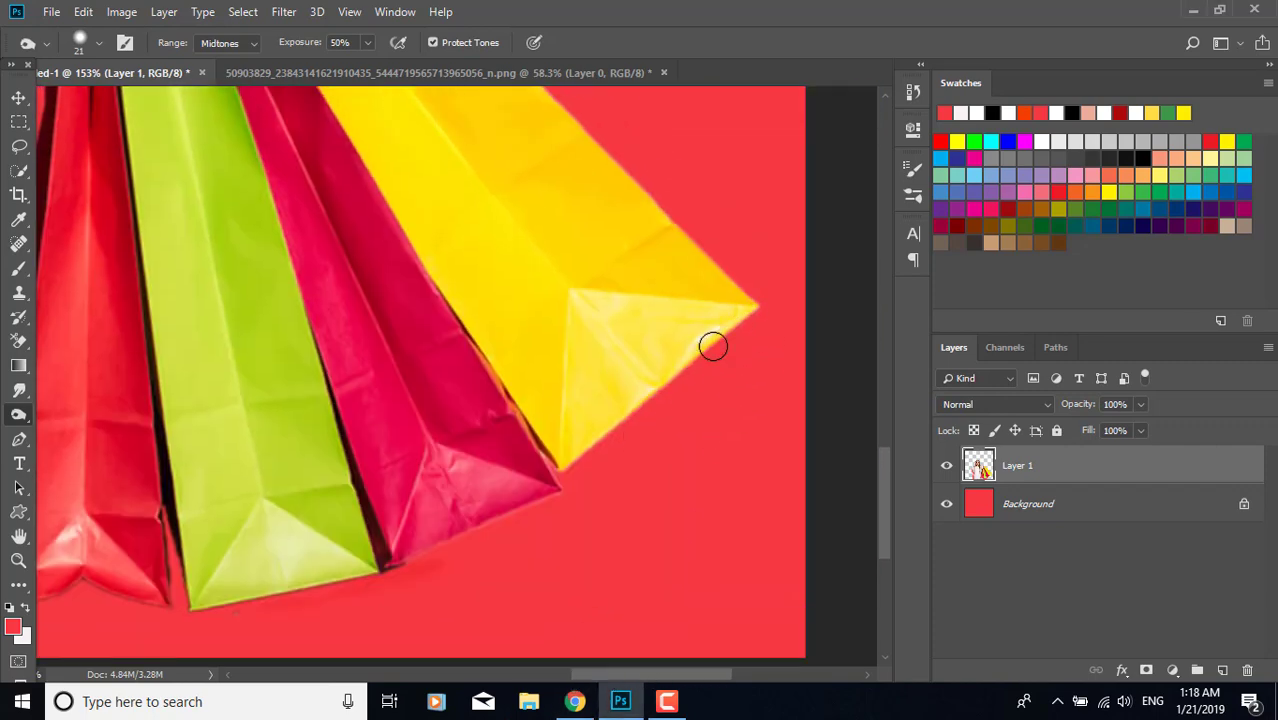
scroll(628, 427, "up", 6)
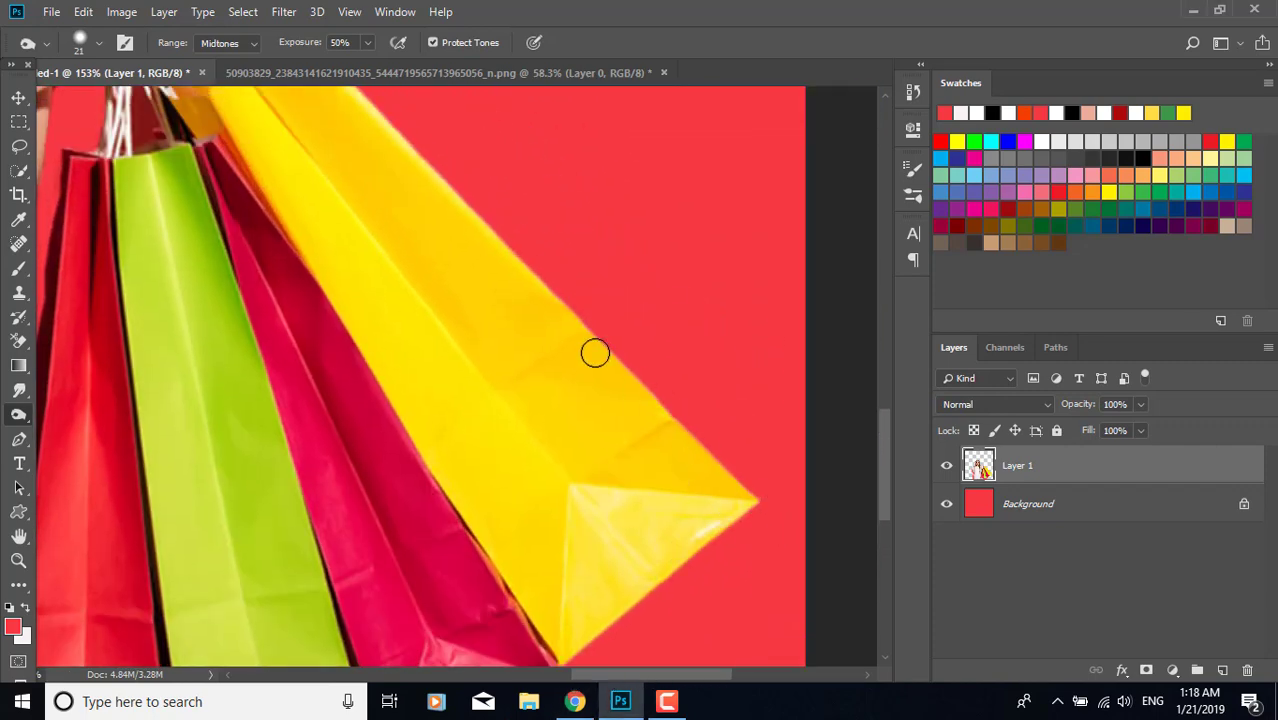
scroll(595, 353, "up", 4)
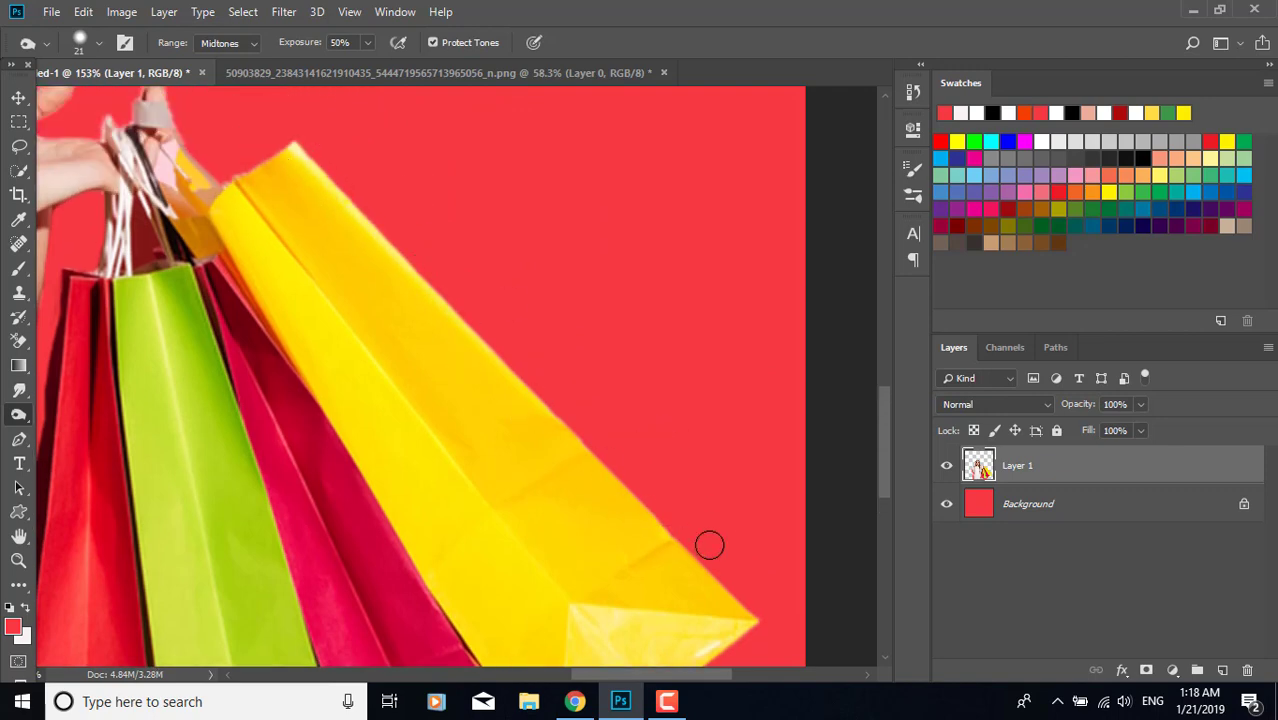
scroll(322, 254, "up", 4)
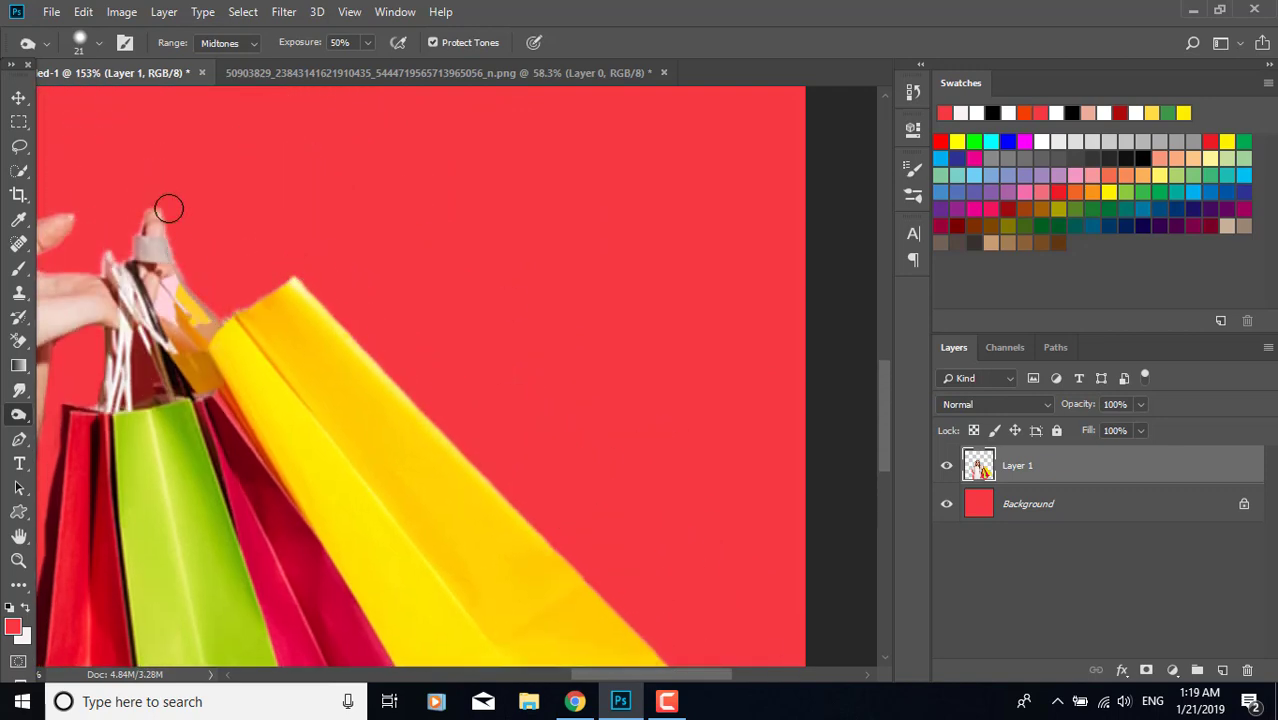
Burn the light fringe around the hand holding the bags and around the bag handles.
left_click_drag(618, 671, 547, 672)
scroll(386, 480, "up", 3)
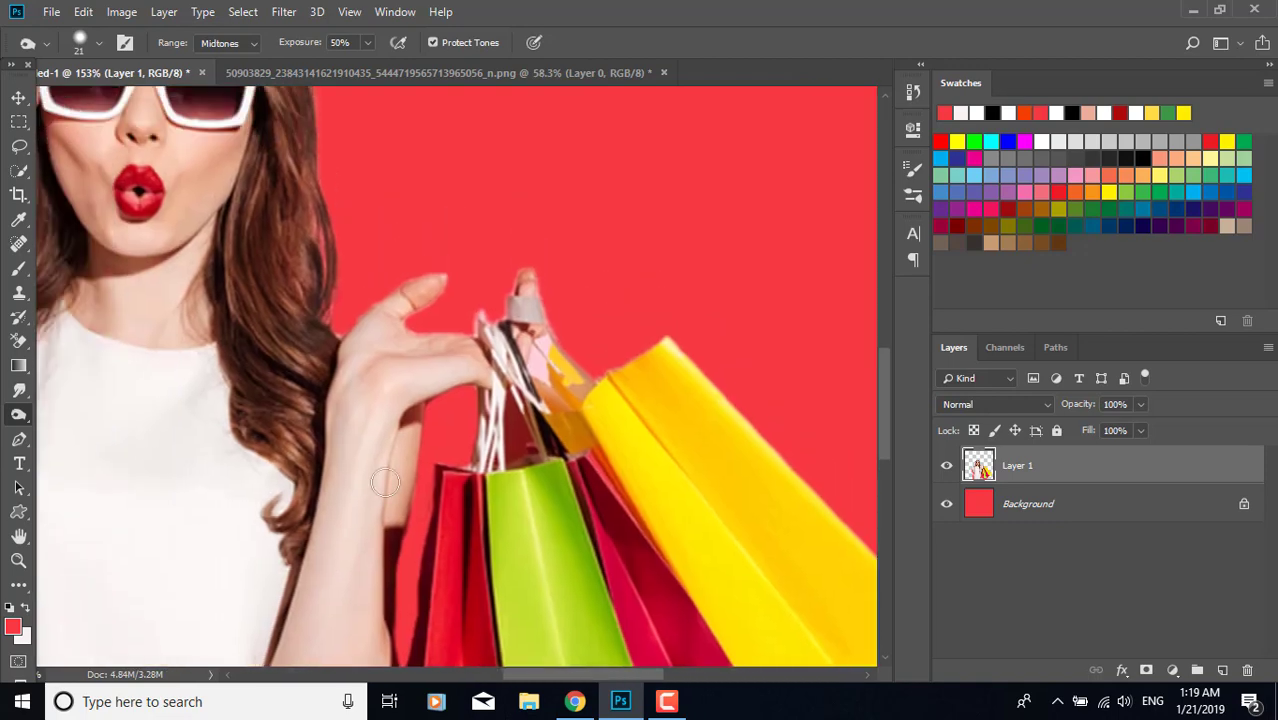
scroll(418, 480, "up", 5)
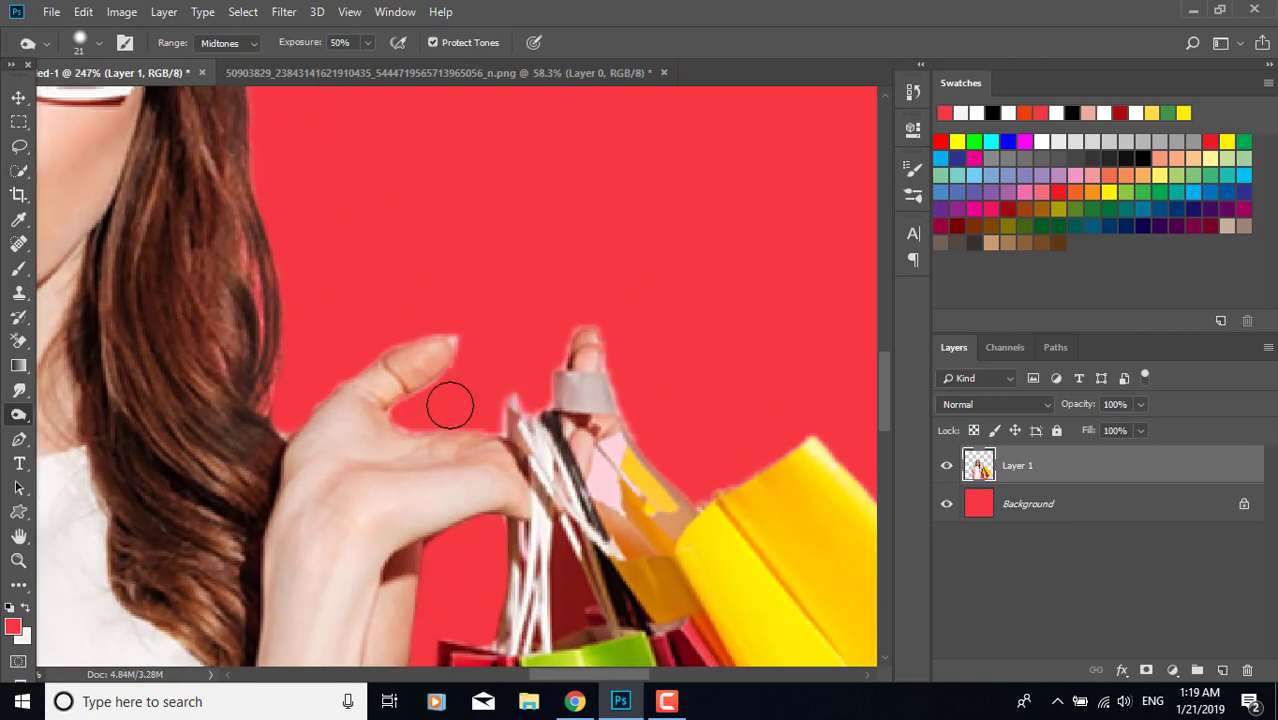
scroll(425, 527, "down", 9)
scroll(425, 527, "down", 2)
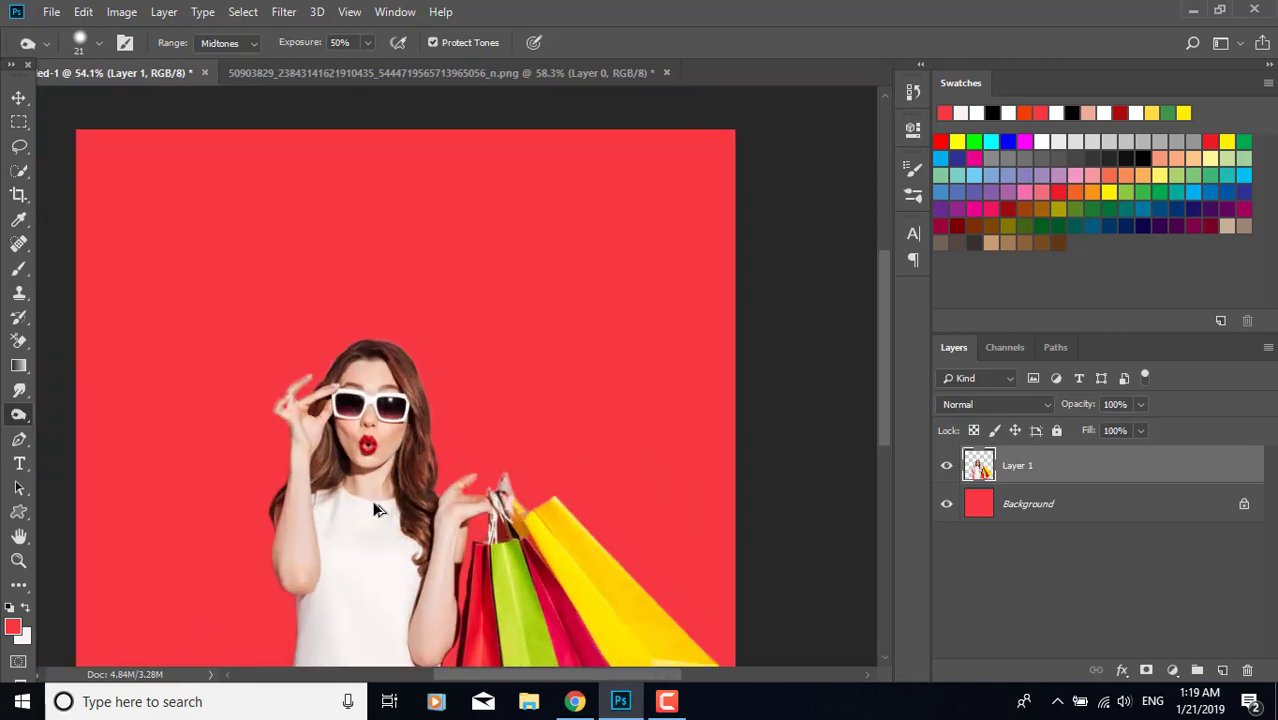
Darken the woman's red lips and both sunglasses lenses with the 21 px Burn brush.
scroll(391, 457, "up", 10)
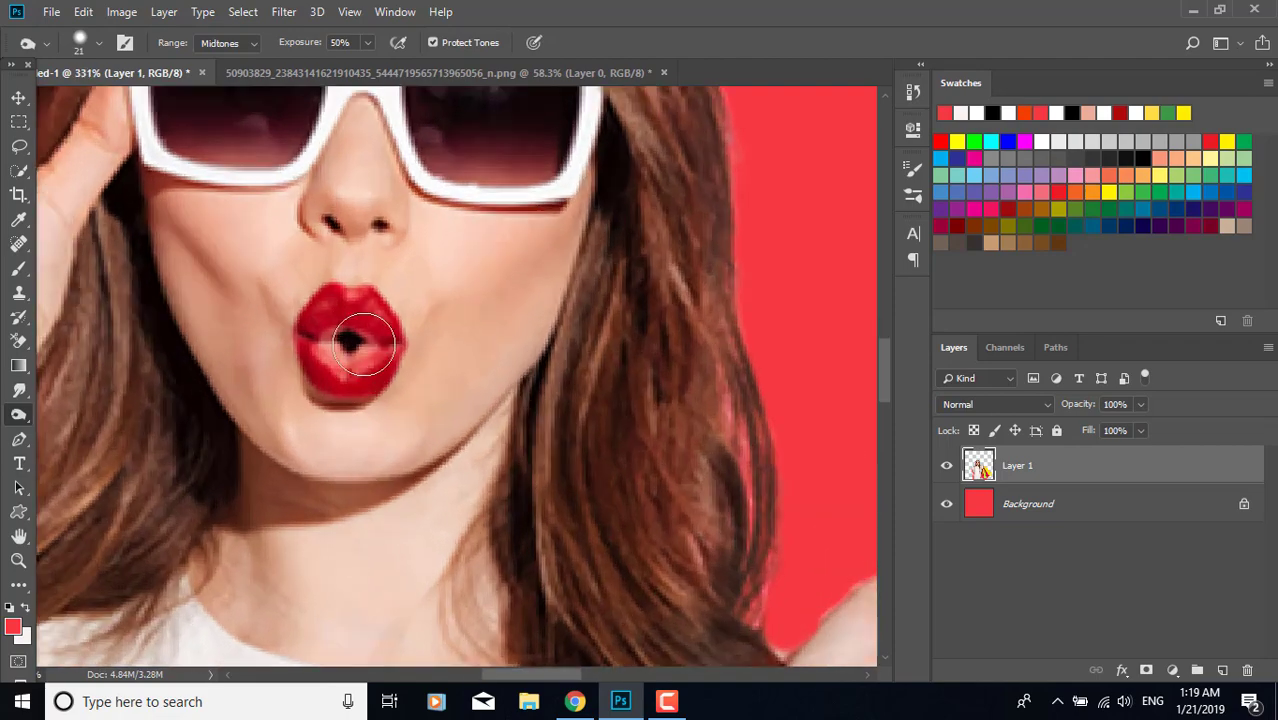
mouse_move(364, 344)
left_mouse_down()
mouse_move(311, 318)
mouse_move(308, 358)
mouse_move(400, 349)
mouse_move(383, 340)
mouse_move(320, 379)
mouse_move(383, 323)
left_mouse_up()
scroll(425, 425, "down", 10)
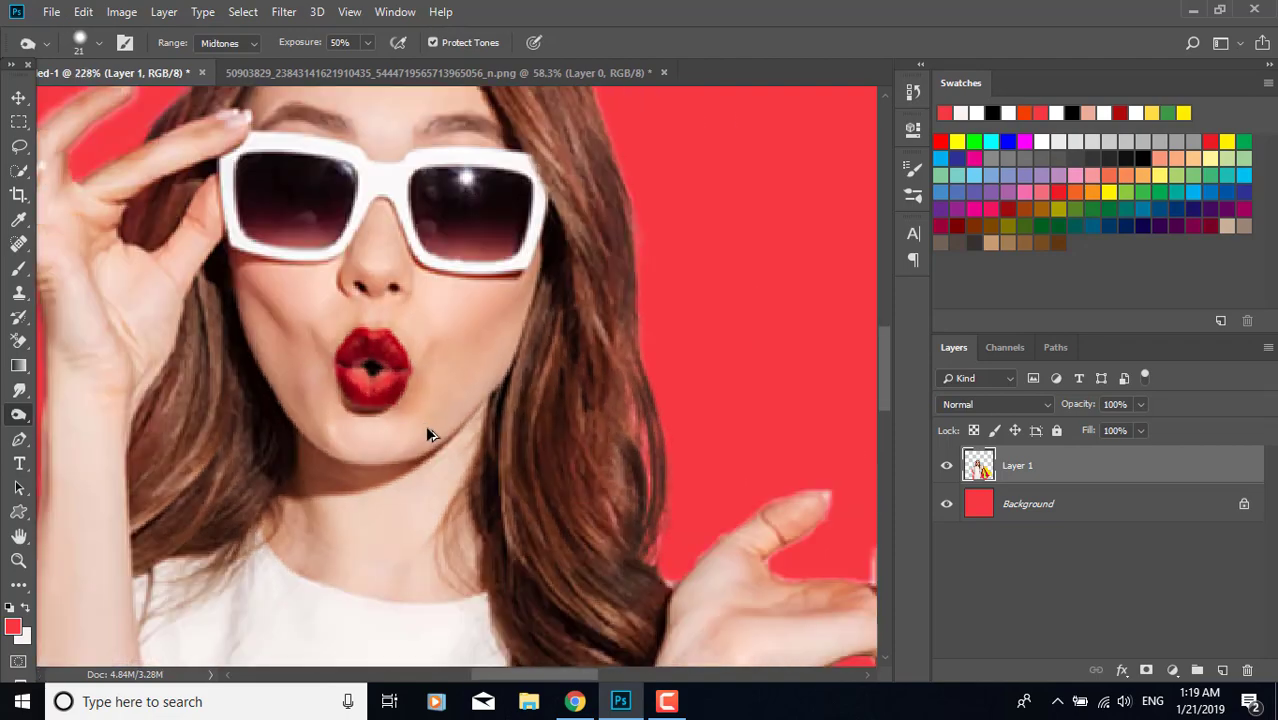
scroll(382, 371, "up", 7)
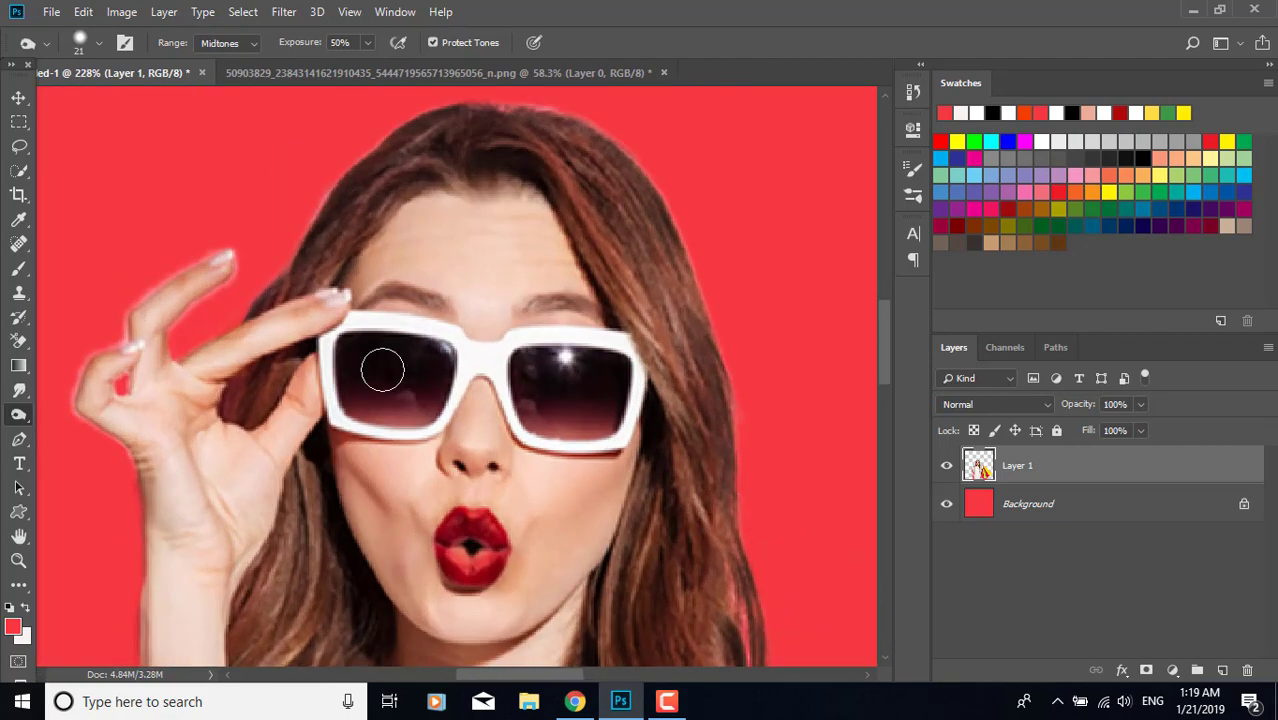
mouse_move(372, 402)
left_mouse_down()
mouse_move(460, 394)
mouse_move(525, 362)
left_mouse_up()
scroll(539, 307, "up", 4)
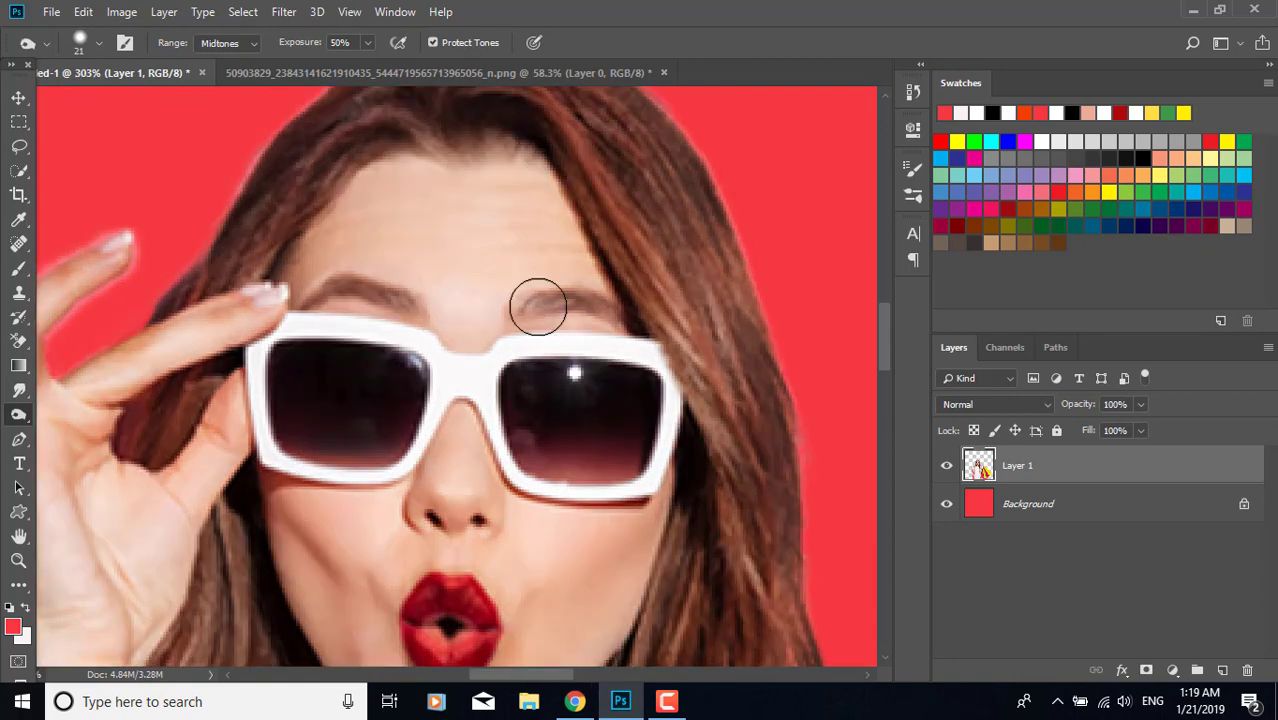
Reduce the Burn brush to 9 px and darken both of the woman's eyebrows.
left_click(99, 43)
key("Return")
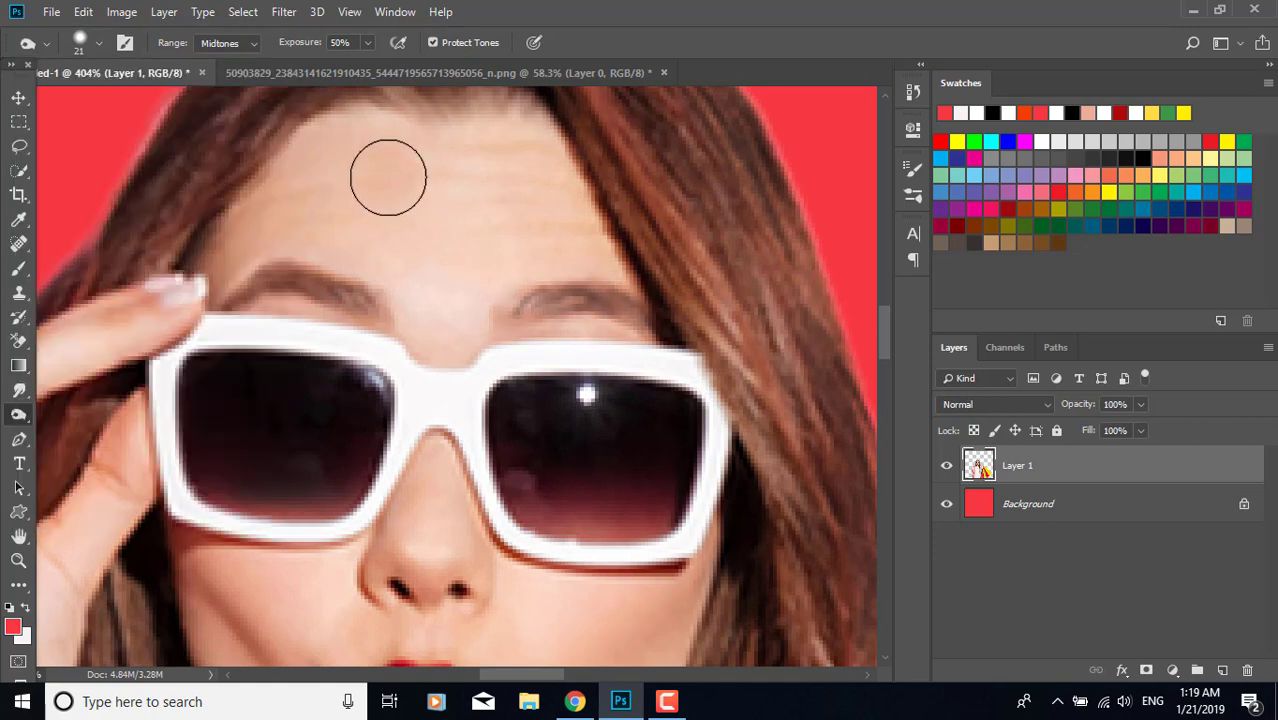
left_click(79, 44)
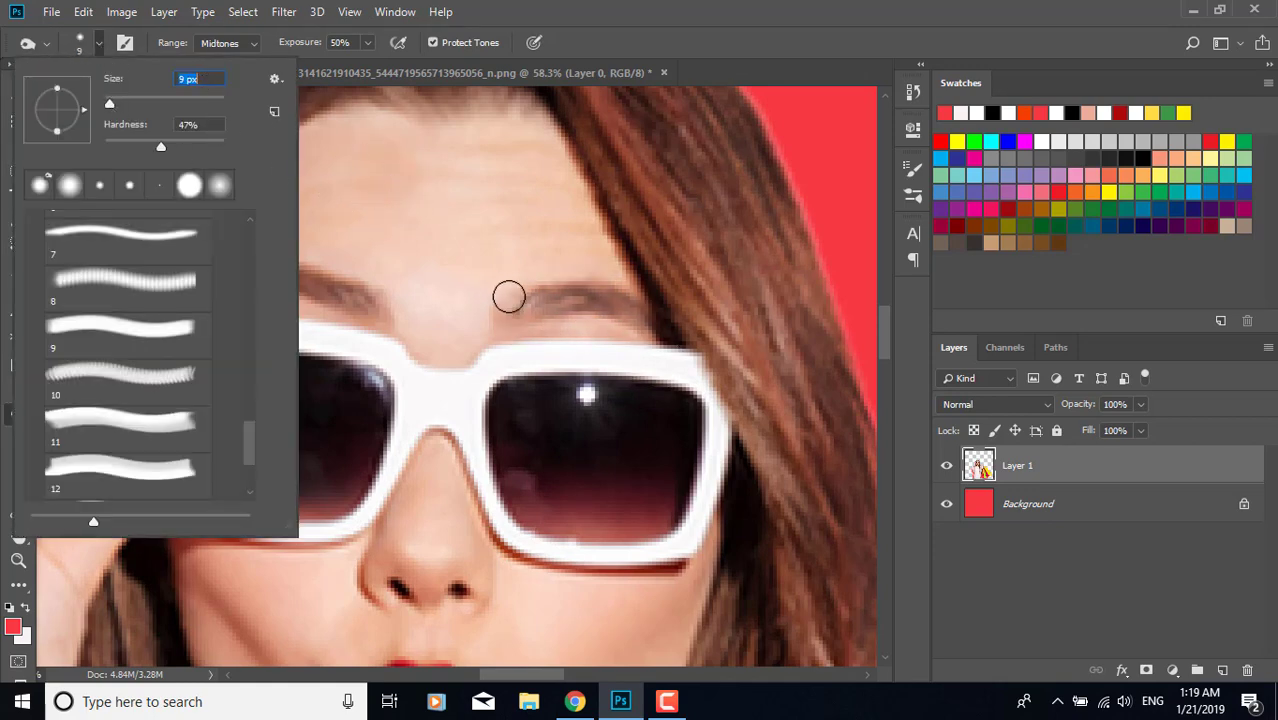
key("Return")
mouse_move(360, 309)
left_mouse_down()
mouse_move(233, 293)
mouse_move(380, 312)
left_mouse_up()
scroll(486, 221, "up", 2)
Burn along the forehead hairline and over the long hair strands with the 9 px brush to deepen their shadows.
scroll(484, 223, "down", 3)
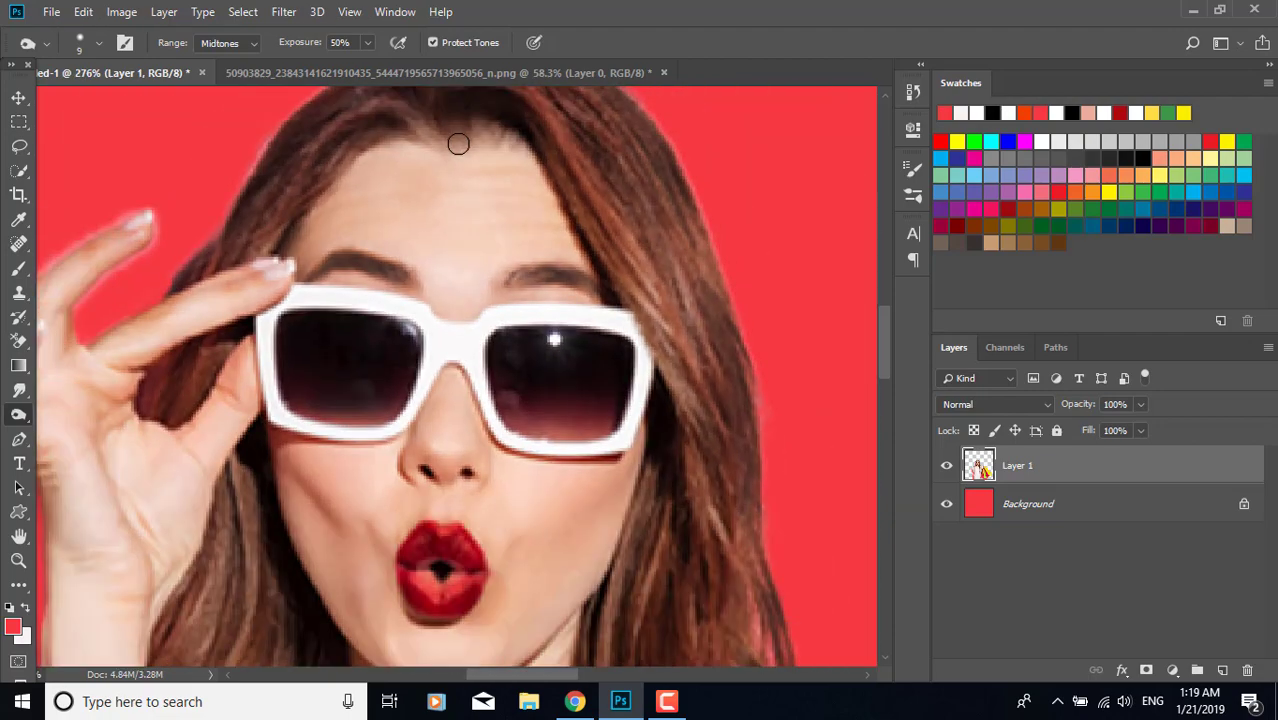
left_click_drag(527, 148, 447, 120)
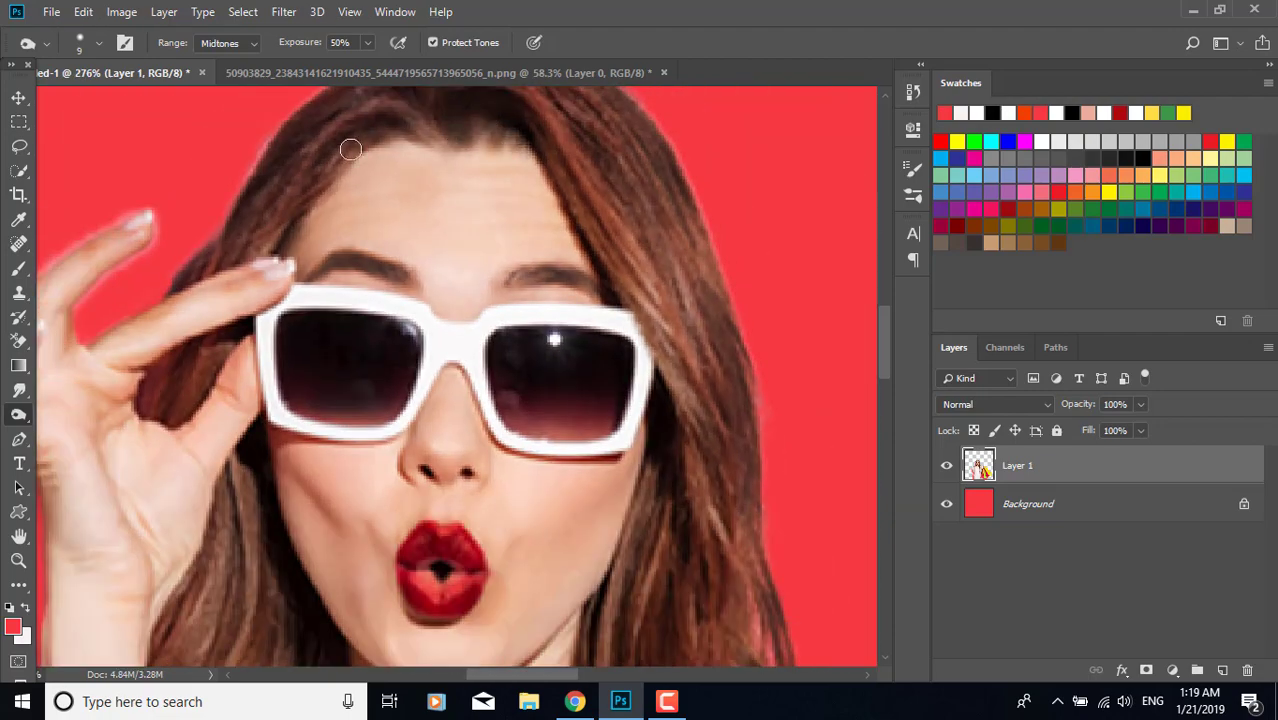
scroll(510, 569, "down", 7)
mouse_move(559, 371)
left_mouse_down()
mouse_move(563, 550)
mouse_move(571, 519)
left_mouse_up()
mouse_move(303, 411)
left_mouse_down()
mouse_move(237, 510)
mouse_move(131, 560)
left_mouse_up()
mouse_move(272, 452)
left_mouse_down()
mouse_move(232, 534)
mouse_move(206, 537)
left_mouse_up()
left_click_drag(182, 456, 172, 569)
mouse_move(306, 453)
left_mouse_down()
mouse_move(323, 388)
mouse_move(236, 424)
mouse_move(139, 418)
mouse_move(258, 190)
mouse_move(174, 368)
mouse_move(230, 202)
mouse_move(158, 369)
mouse_move(266, 226)
mouse_move(170, 372)
left_mouse_up()
scroll(170, 372, "down", 6)
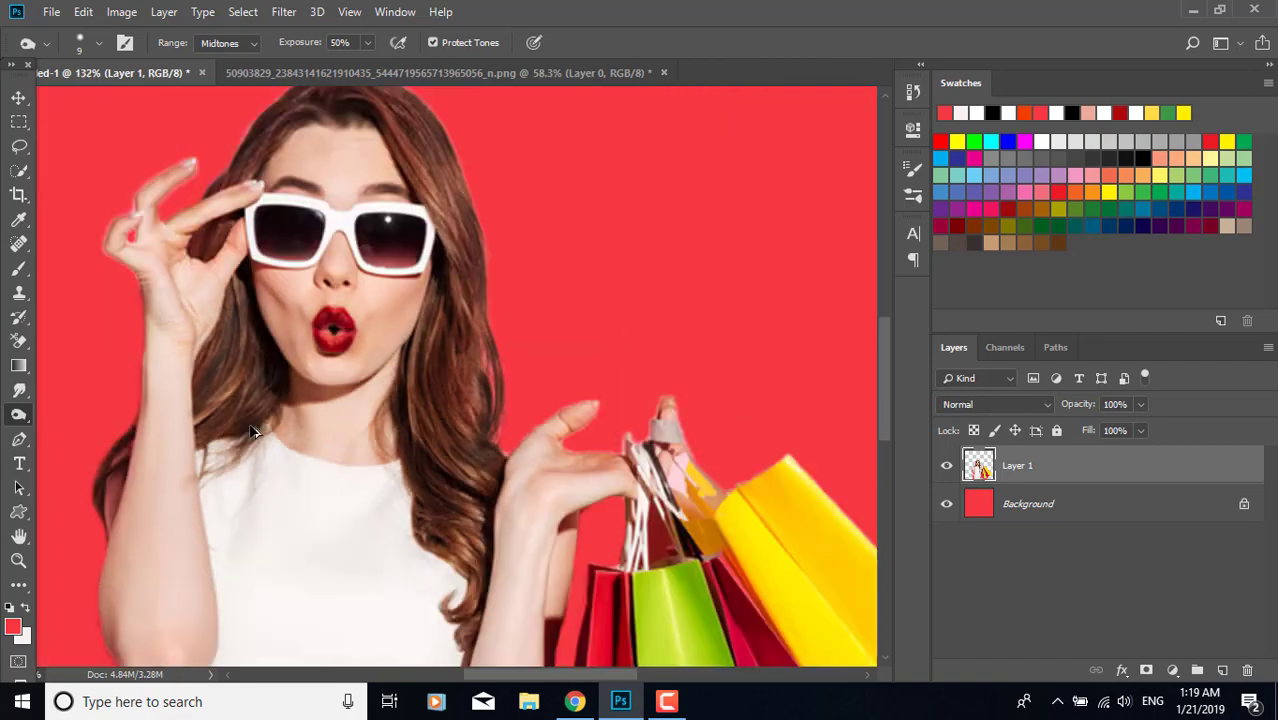
scroll(440, 410, "down", 4)
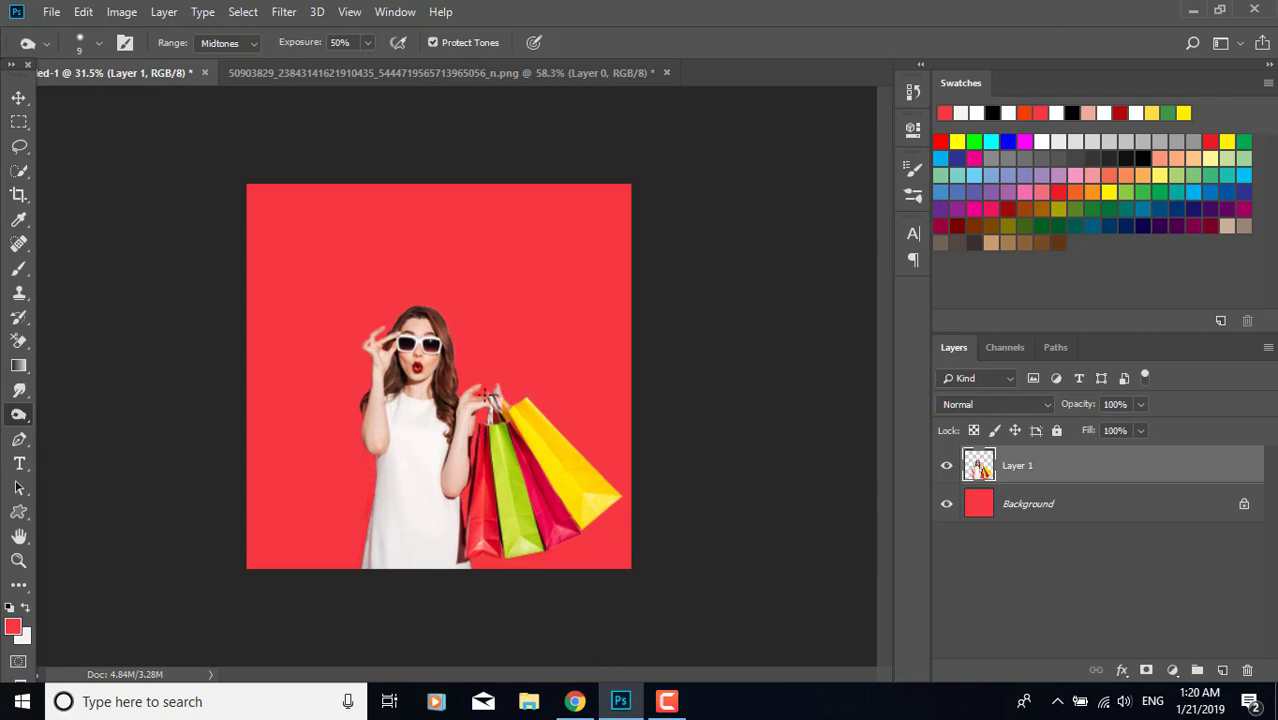
scroll(439, 377, "up", 1)
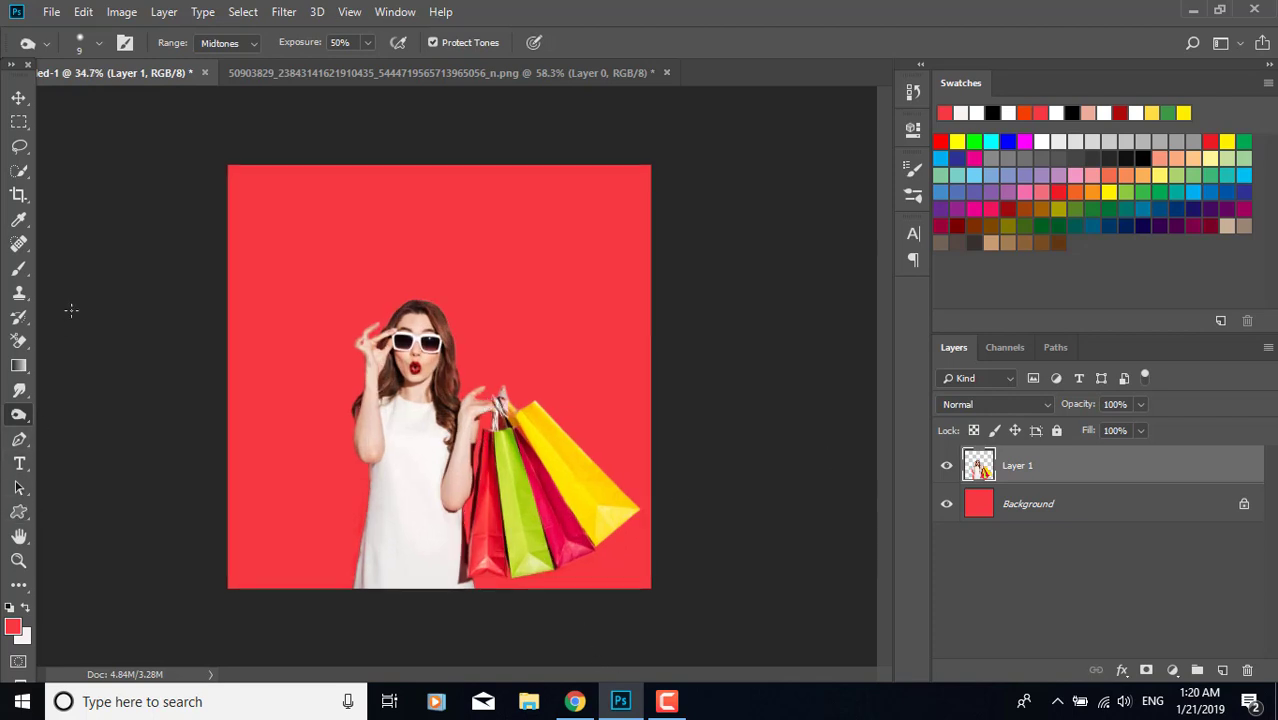
Open the halftone circle image 16ea96c2dace0757296af6c3e75641e1 and bring it into the red canvas as a new layer.
key("ctrl+o")
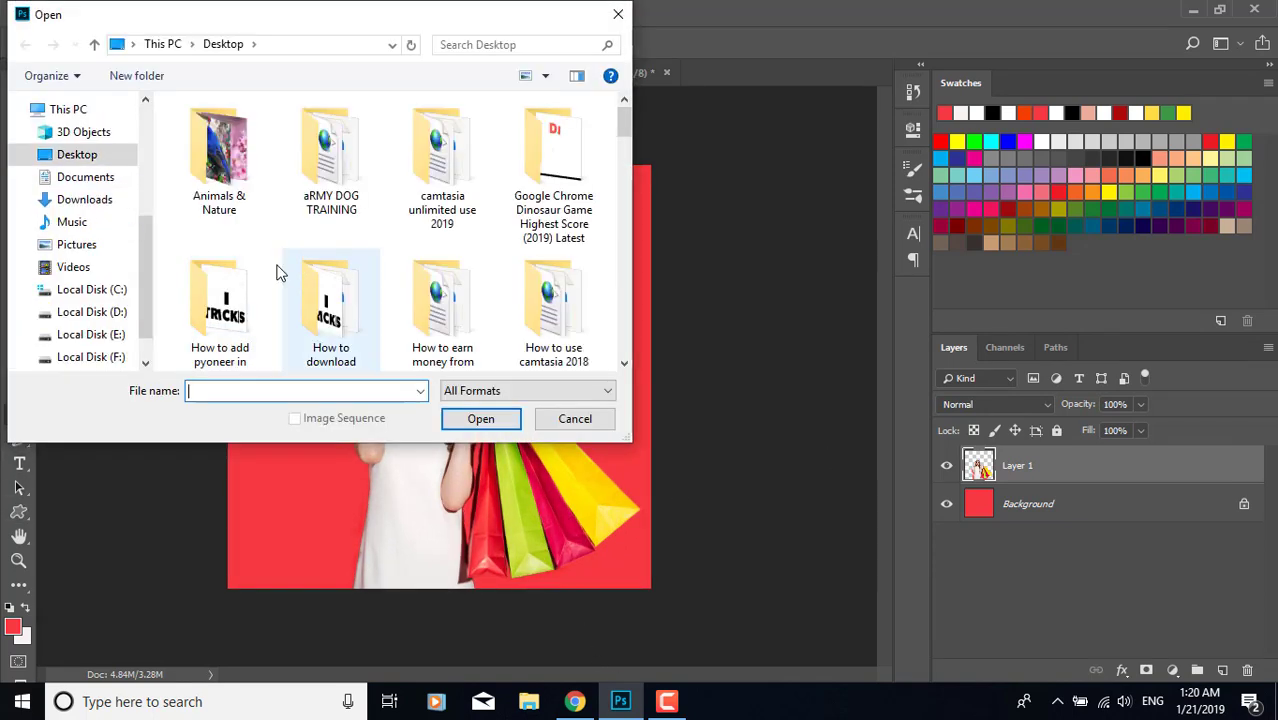
scroll(300, 280, "down", 6)
scroll(313, 283, "down", 5)
left_click(440, 290)
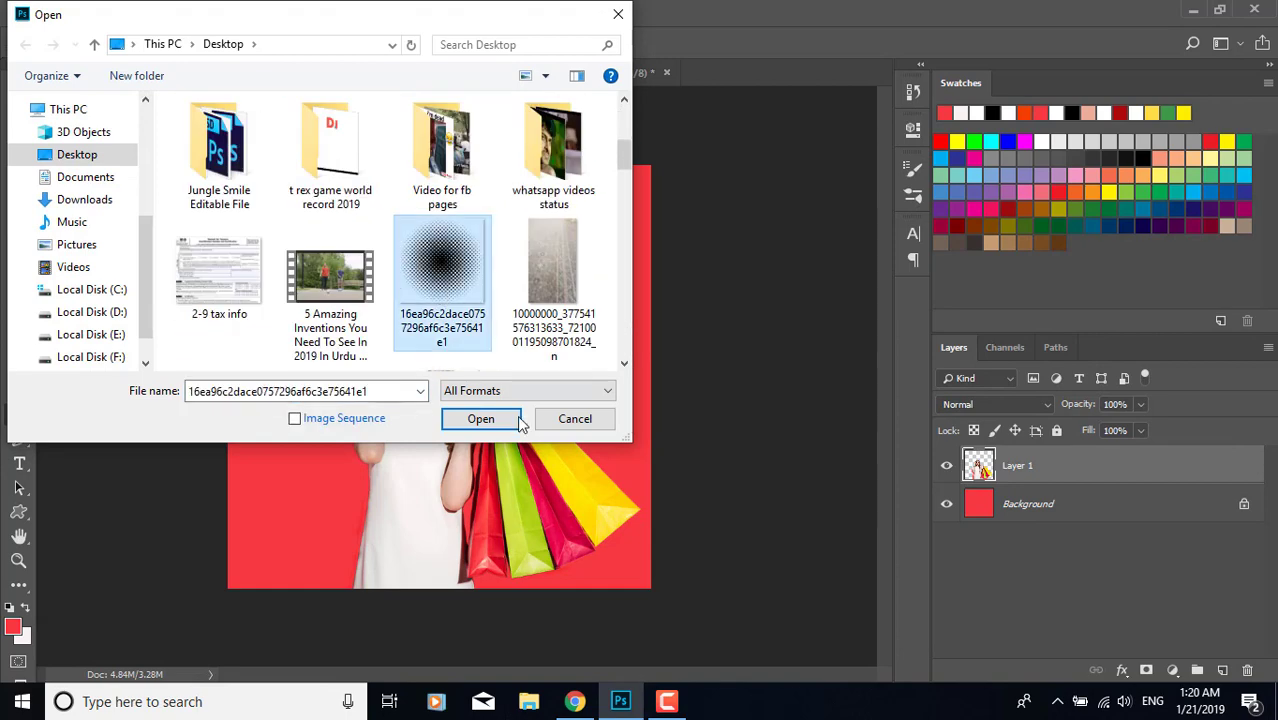
left_click(480, 419)
left_click_drag(349, 286, 400, 341)
Enlarge the black halftone circle, shift it down around the woman's upper body and place its layer beneath hers.
key("ctrl+t")
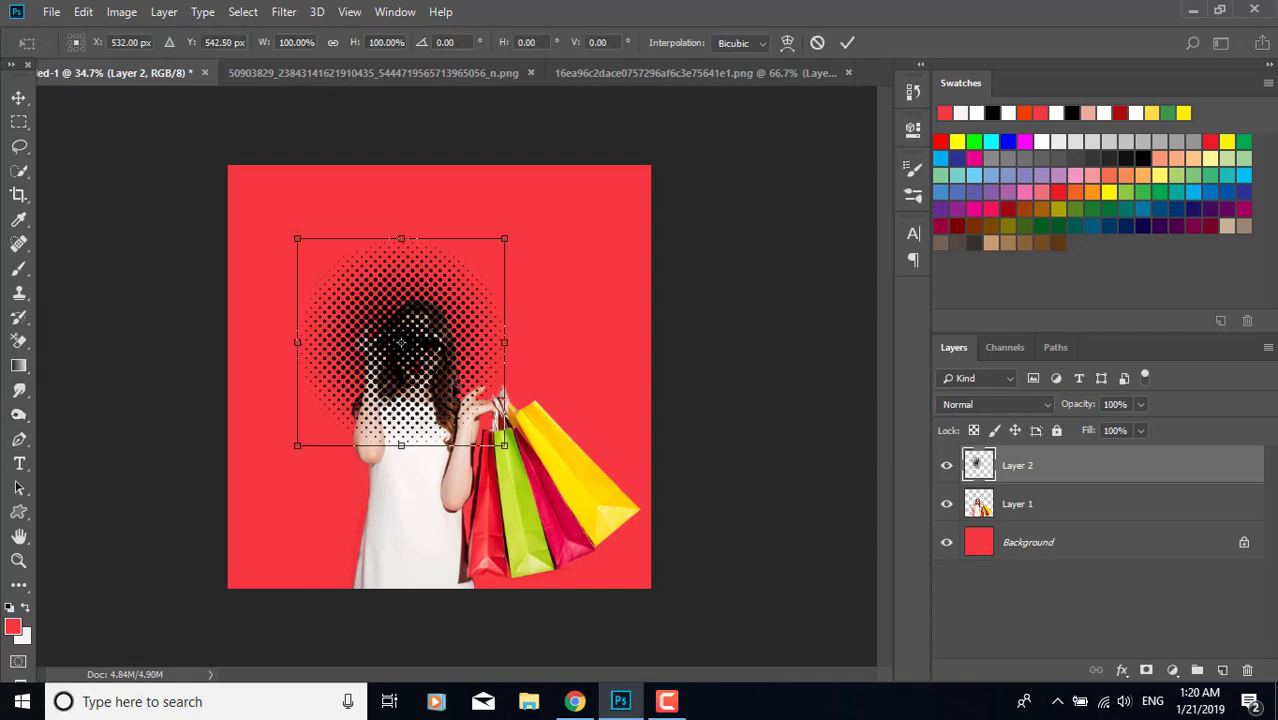
left_click_drag(490, 419, 562, 465)
mouse_move(429, 385)
left_mouse_down()
mouse_move(482, 461)
mouse_move(447, 470)
left_mouse_up()
left_click(721, 515)
key("o")
left_click_drag(978, 465, 985, 510)
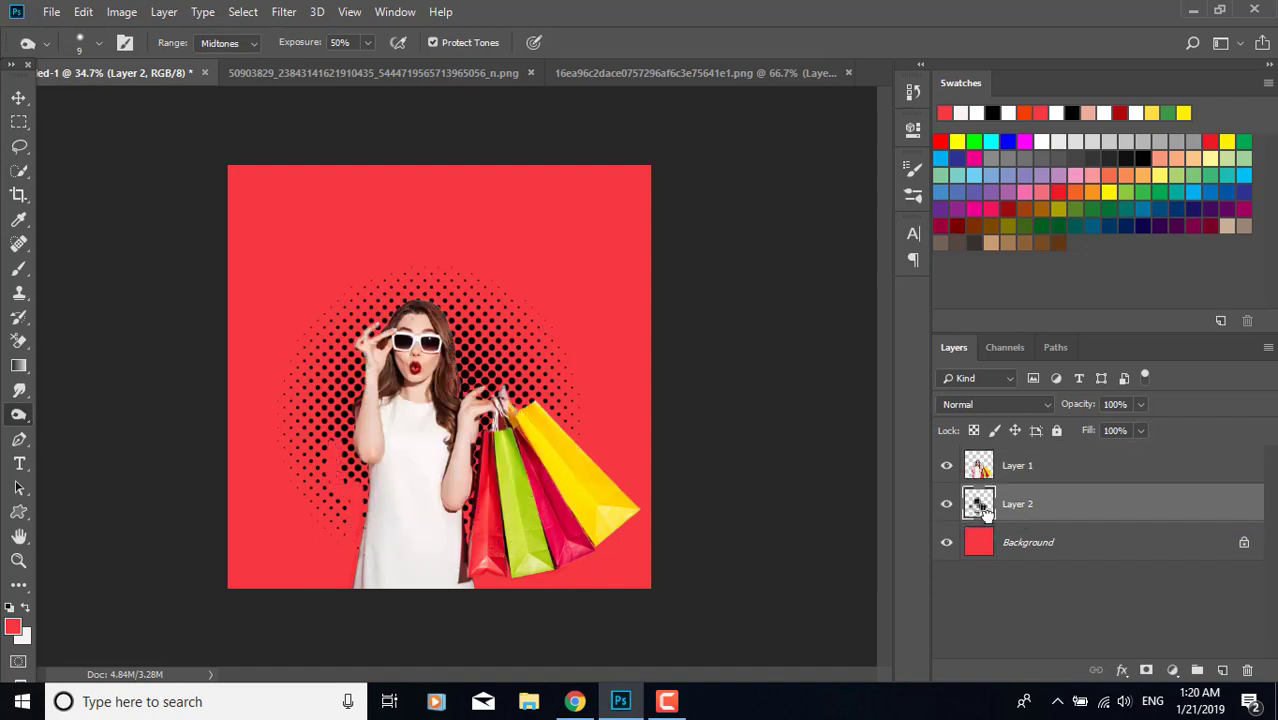
Inspect the edges of the woman and her bags on Layer 1 against the halftone circle.
left_click(968, 467)
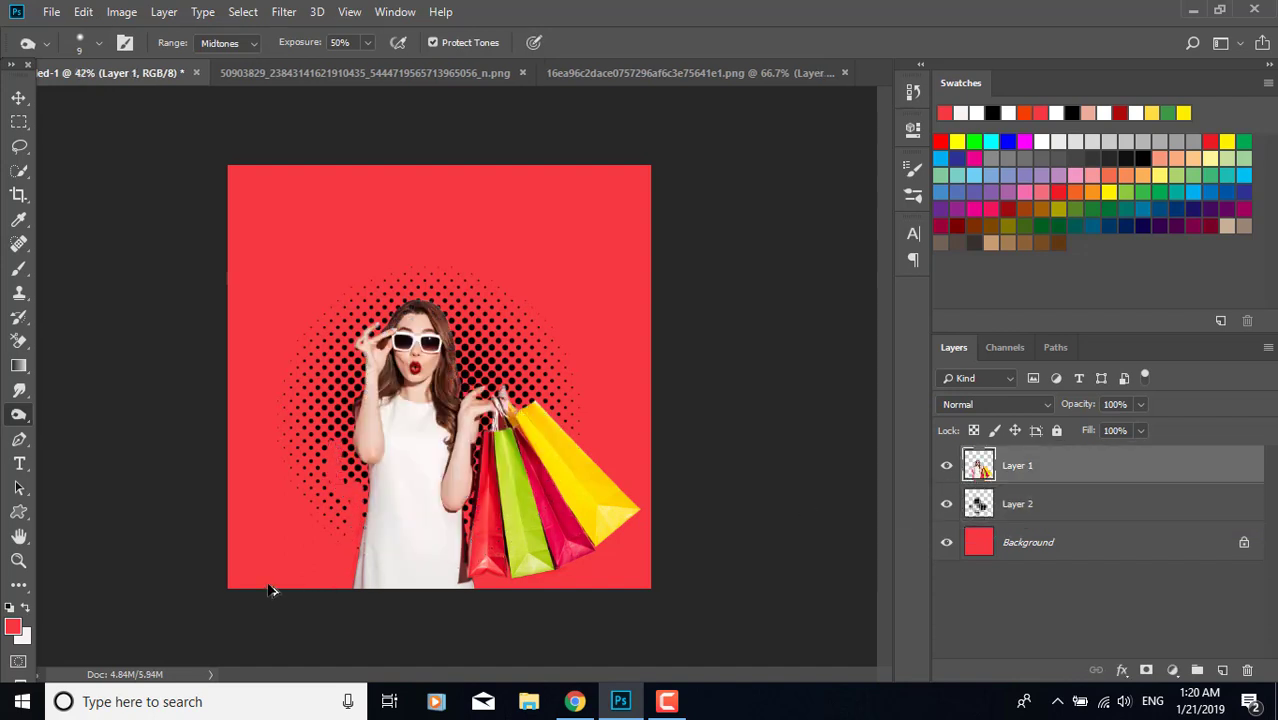
scroll(285, 582, "up", 2)
left_click(19, 341)
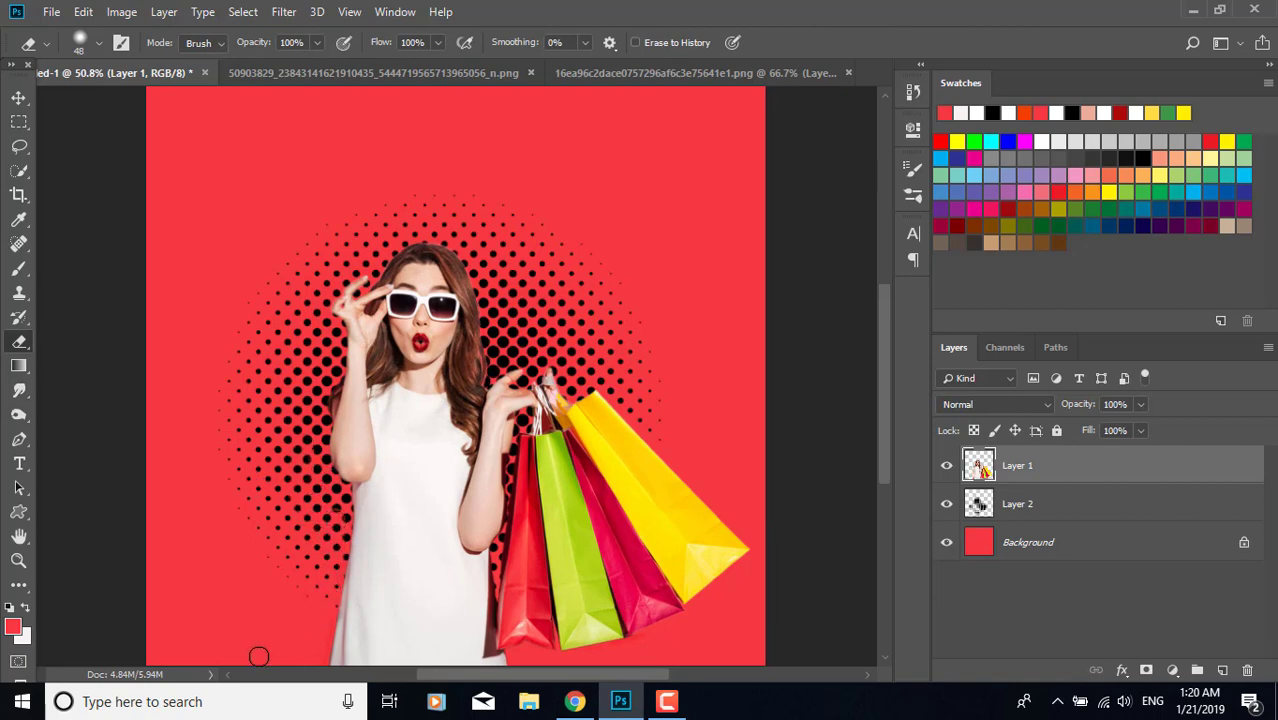
scroll(568, 630, "down", 3)
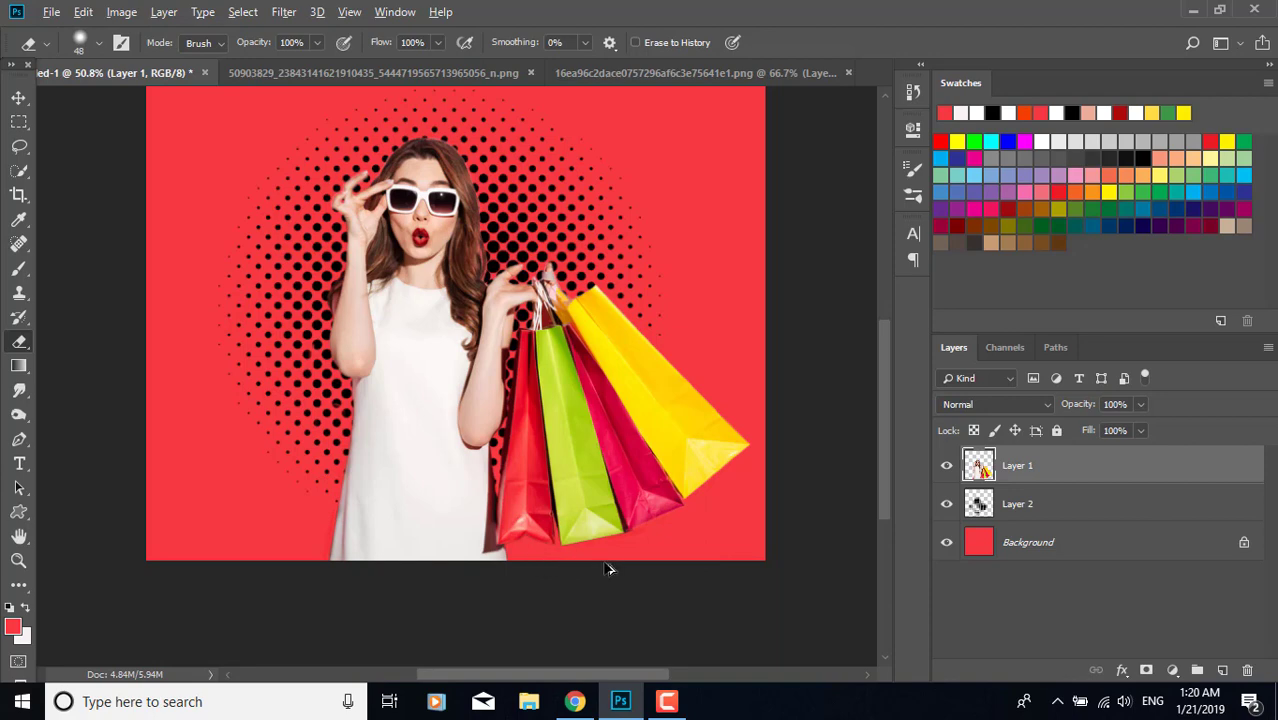
scroll(606, 567, "down", 6)
scroll(405, 525, "up", 2)
scroll(395, 459, "up", 1)
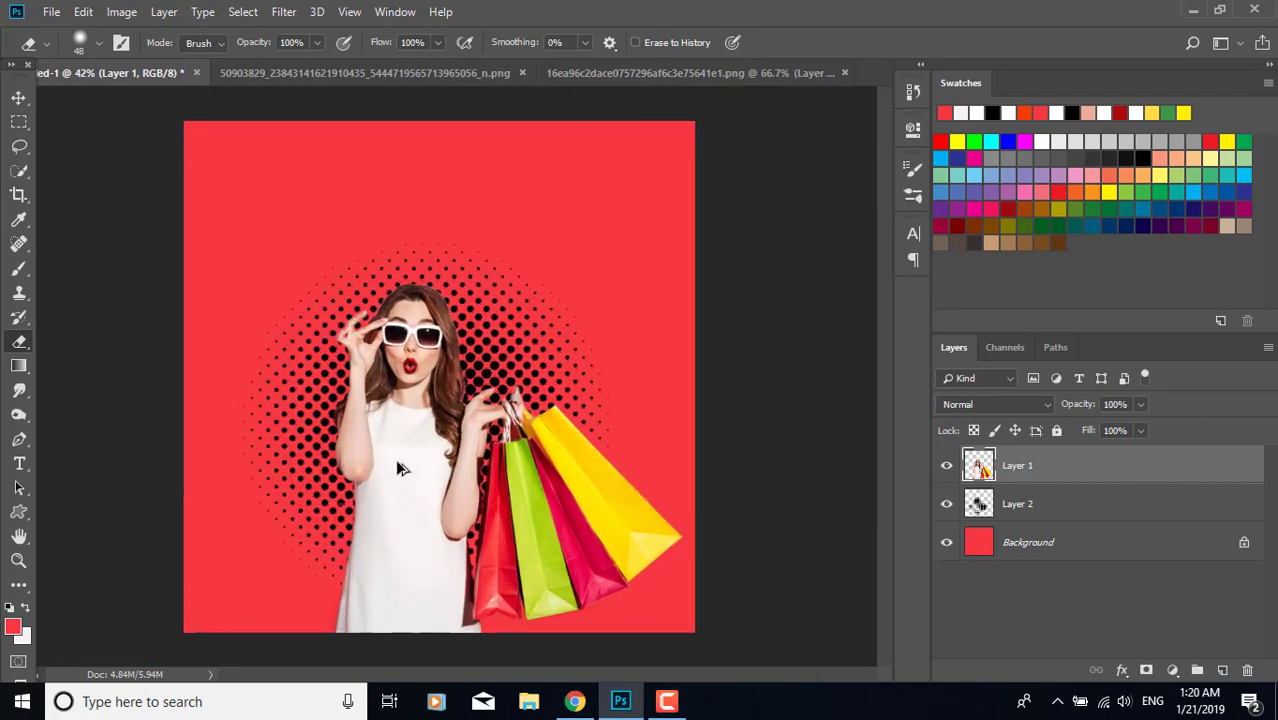
scroll(395, 459, "down", 3)
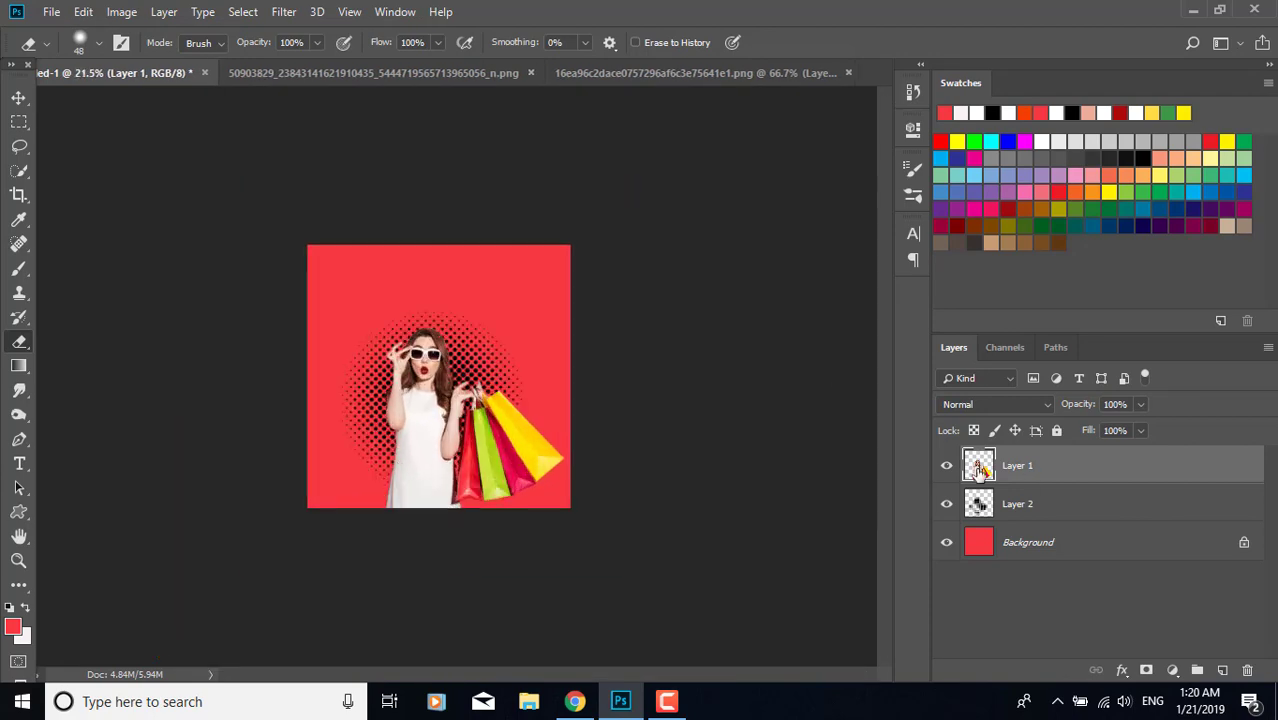
Add a white (ffffff) Solid Color fill layer above the halftone layer and clip it to the dots.
left_click(978, 505)
left_click(1172, 672)
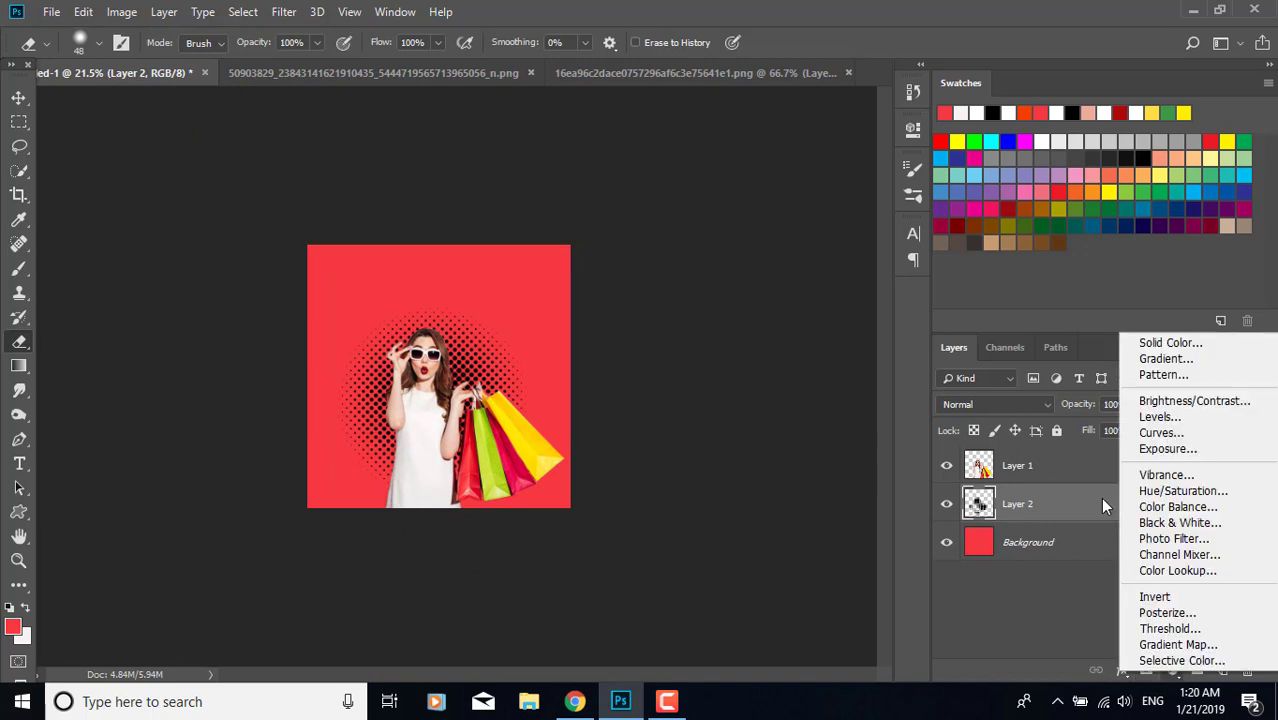
left_click(1145, 336)
left_click_drag(1, 314, 0, 312)
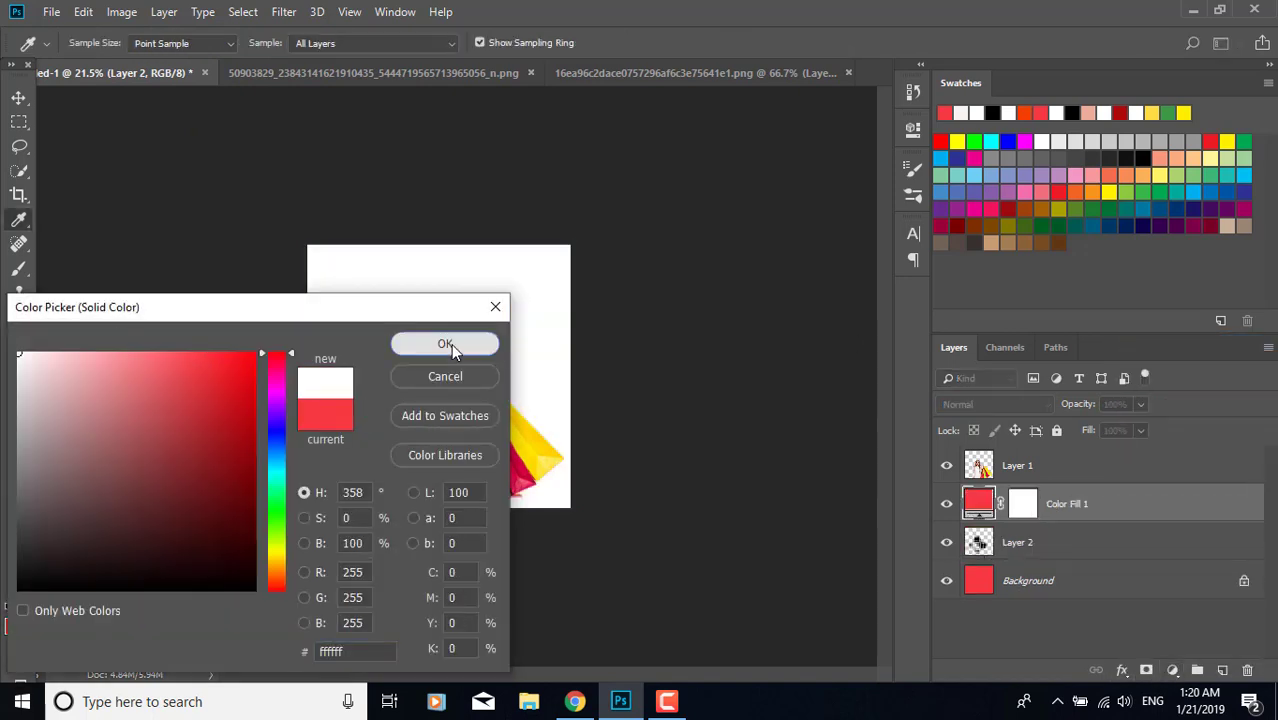
left_click(451, 343)
left_click(1070, 515, "alt")
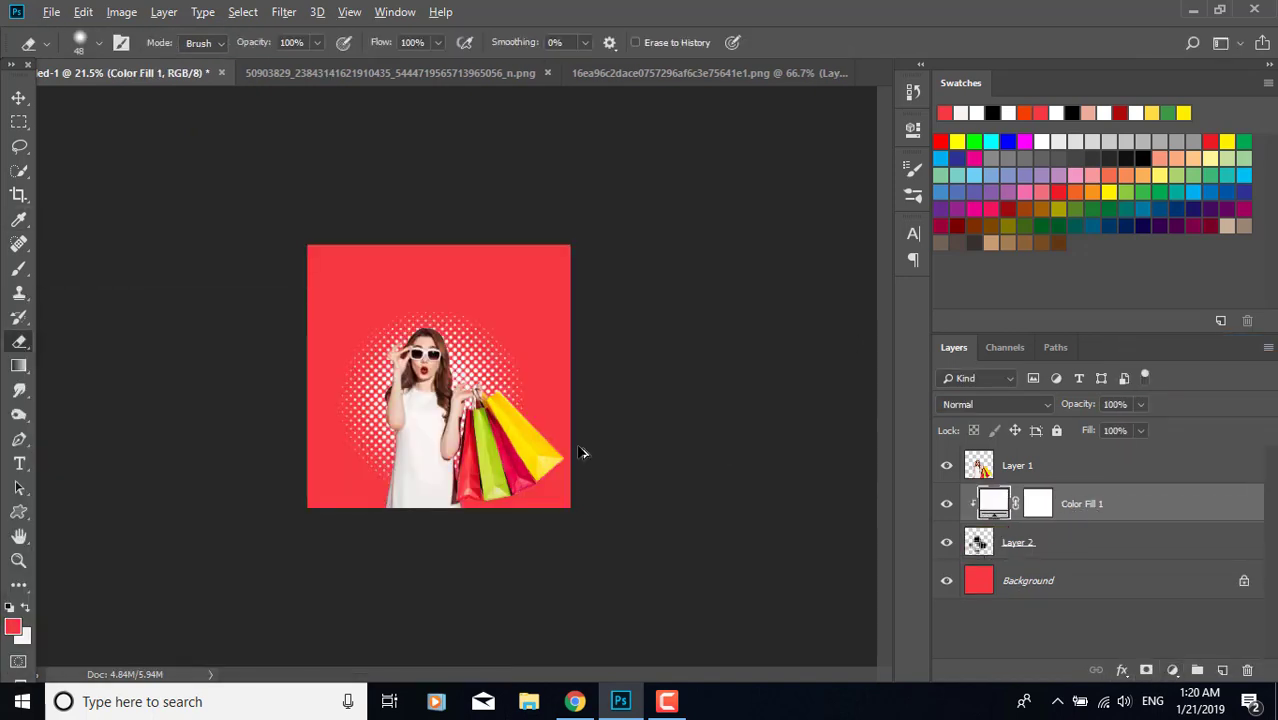
Enlarge the halftone circle on Layer 2 further and recentre it behind the woman.
key("alt+bracketleft")
key("ctrl+t")
left_click_drag(524, 498, 545, 519)
left_click_drag(459, 478, 457, 477)
key("Return")
key("e")
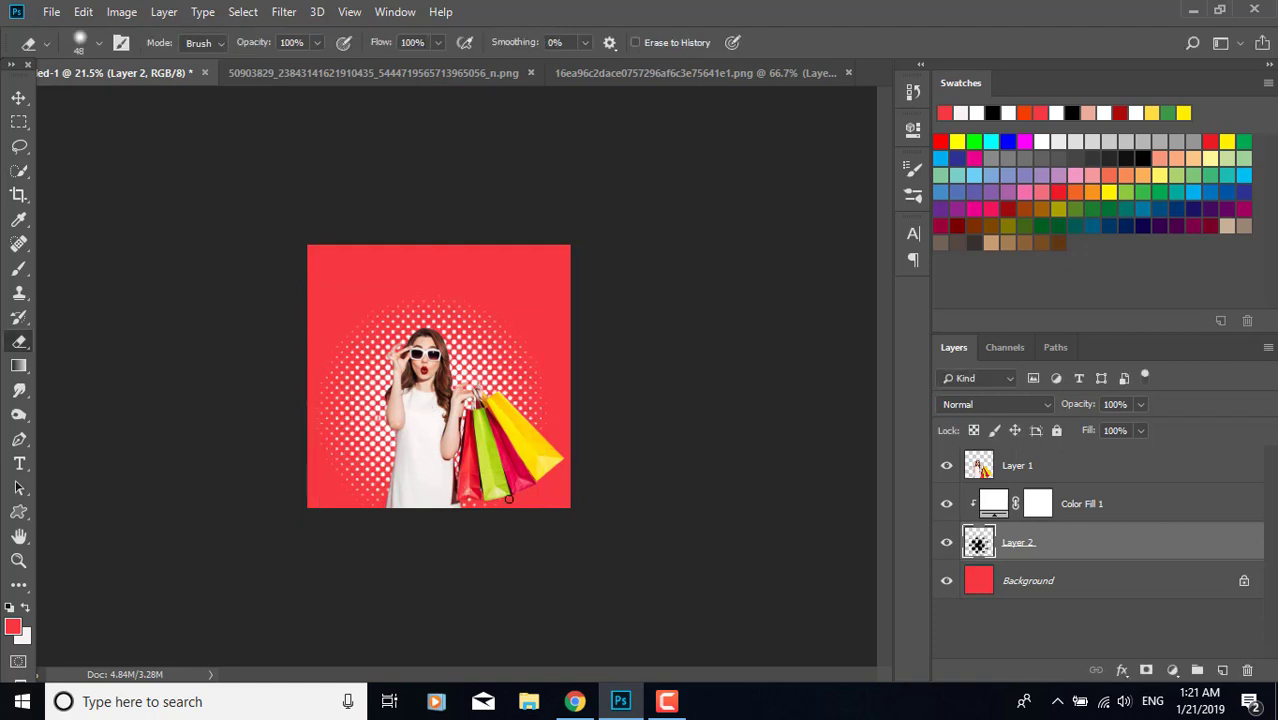
Lower the halftone layer's Fill to 84%.
scroll(504, 497, "up", 2)
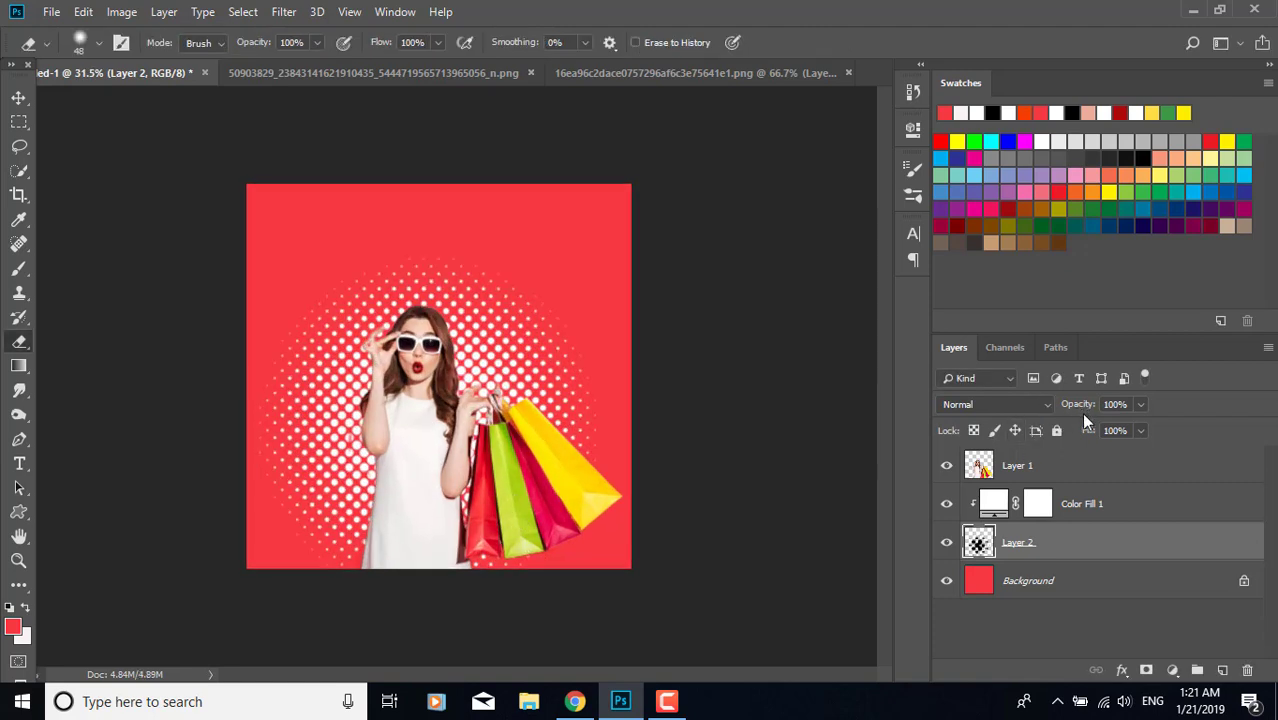
left_click_drag(1084, 416, 1053, 420)
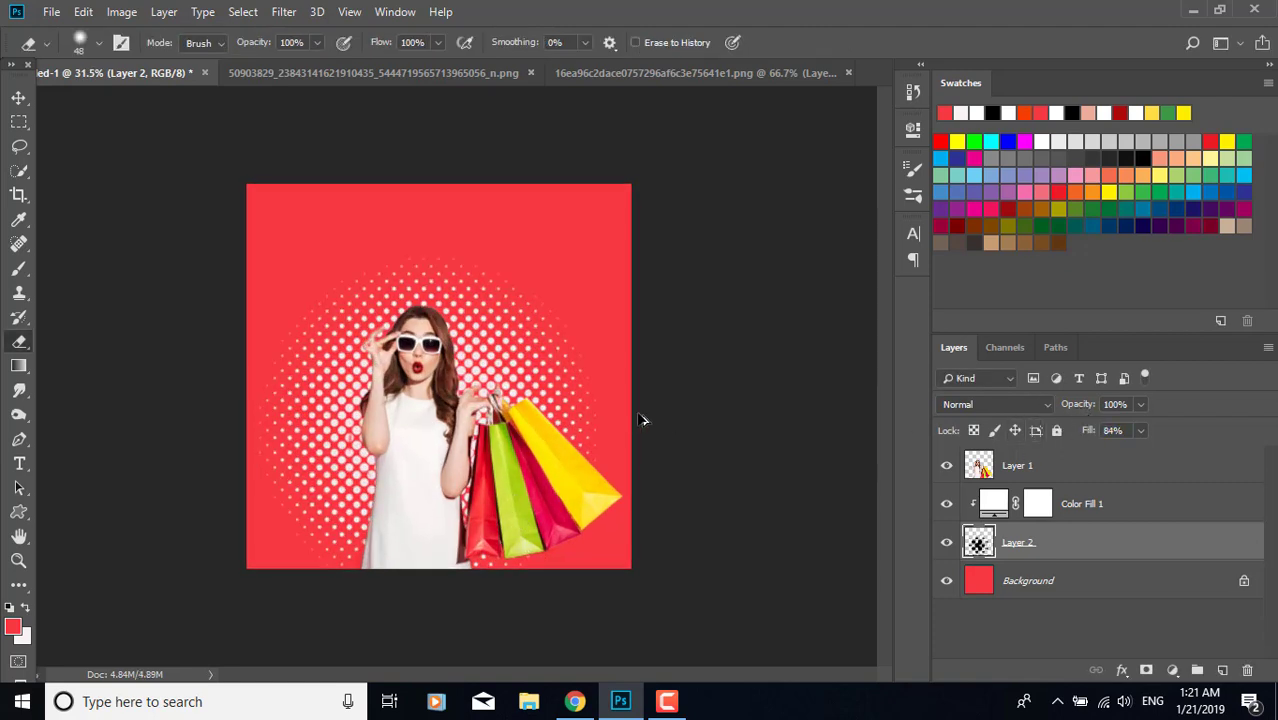
scroll(630, 500, "down", 2)
scroll(420, 530, "up", 1)
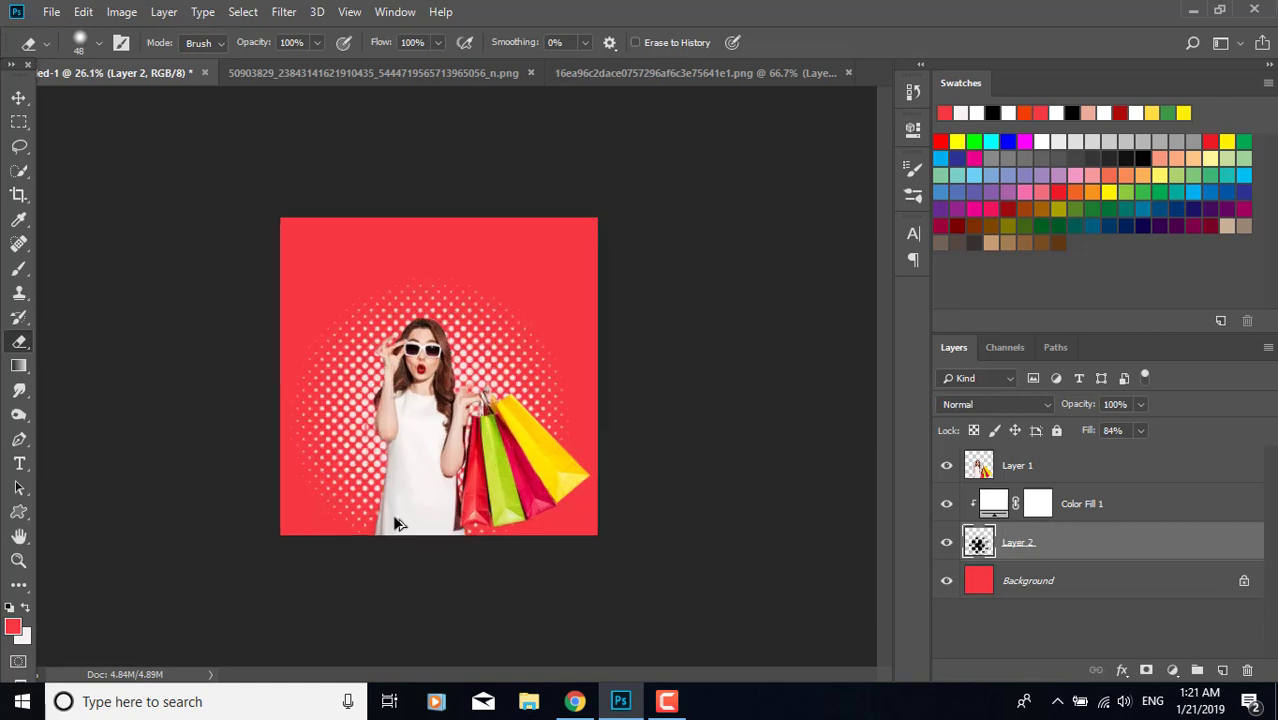
Add the text "New Bags Collections" in the red area above the woman.
left_click(20, 463)
scroll(370, 285, "up", 2)
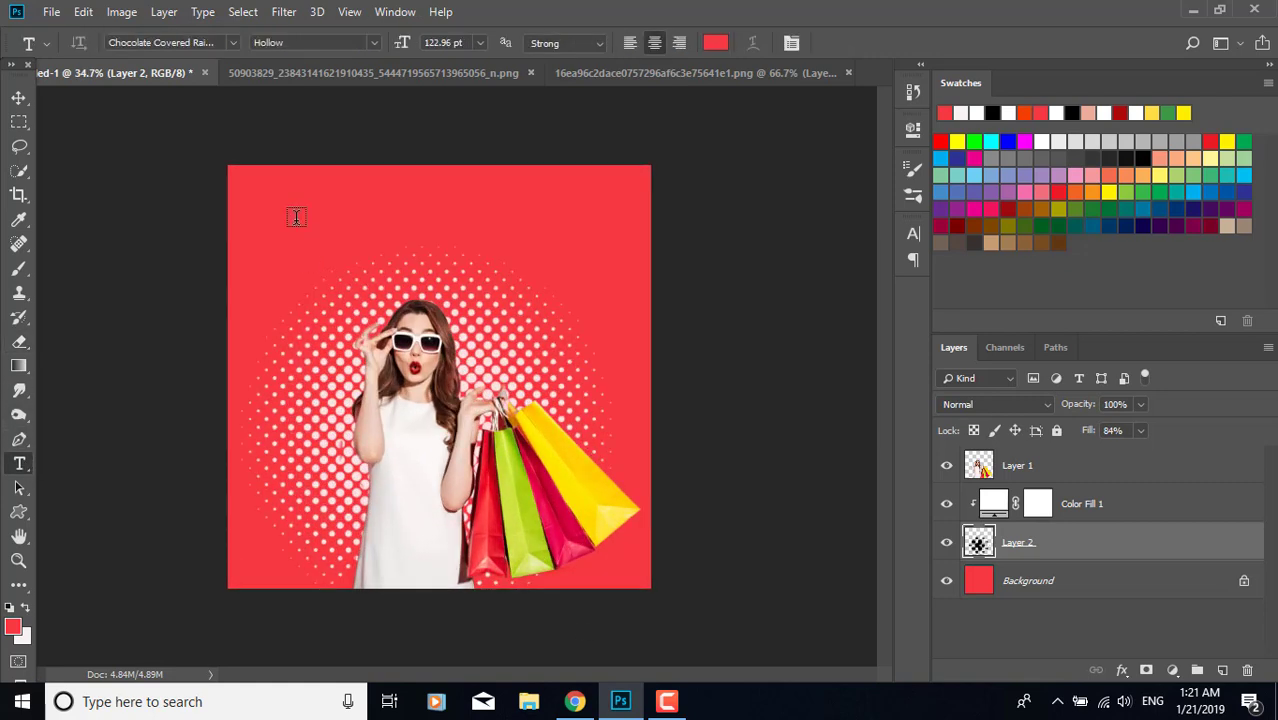
left_click(296, 217)
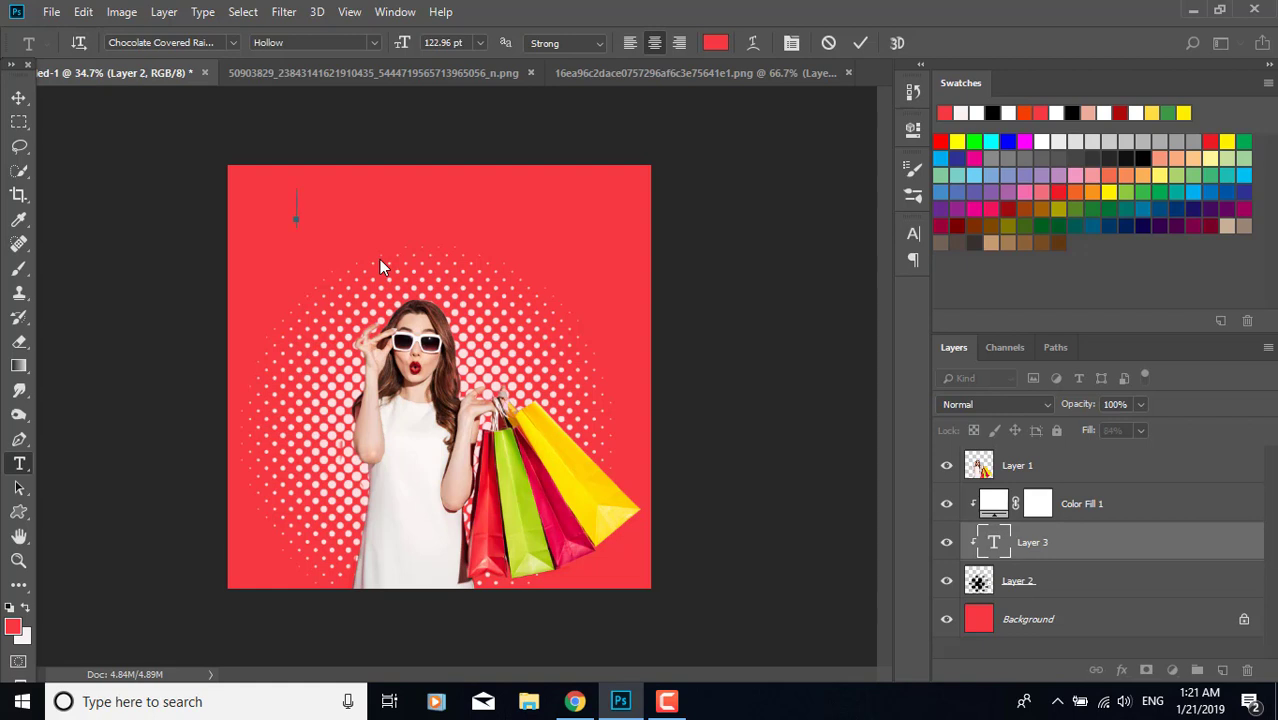
type("ShoppingSale")
key("ctrl+a")
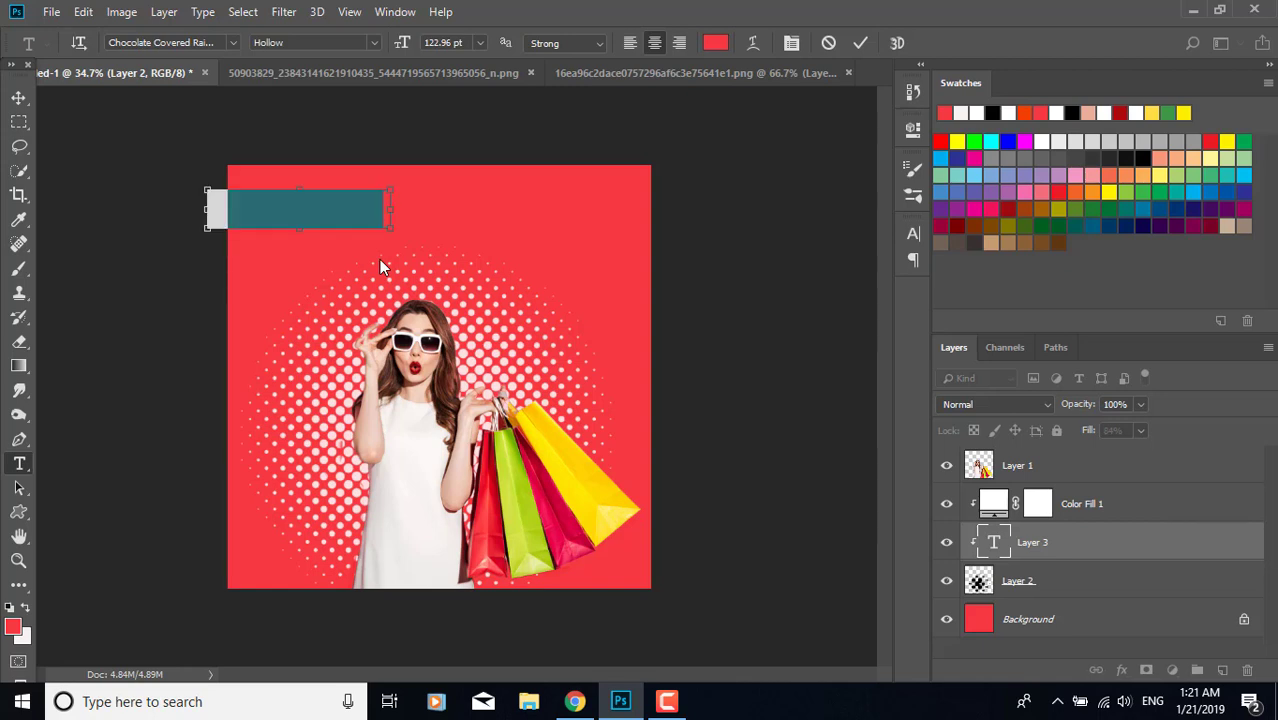
Move the text to the canvas's centre with its layer unclipped above Color Fill 1, and colour it white.
left_click_drag(379, 260, 452, 259)
left_click_drag(1041, 556, 1042, 484)
left_click(1069, 522, "alt")
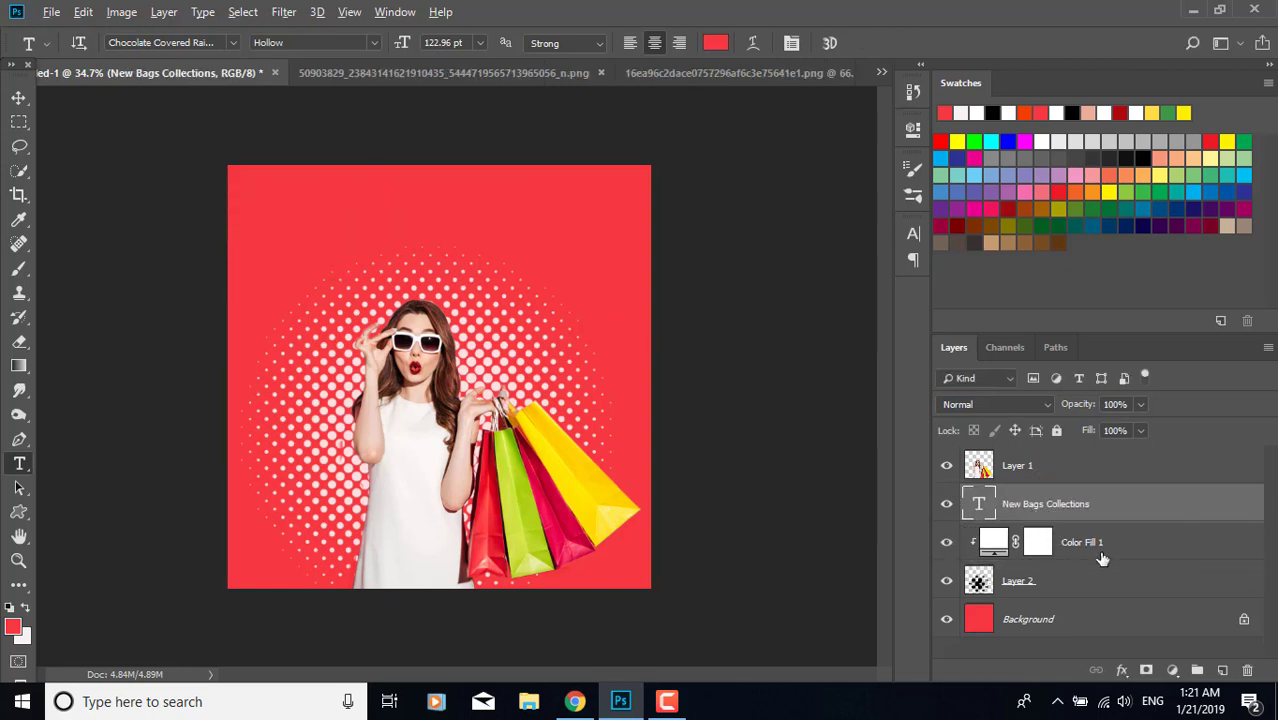
double_click(977, 505)
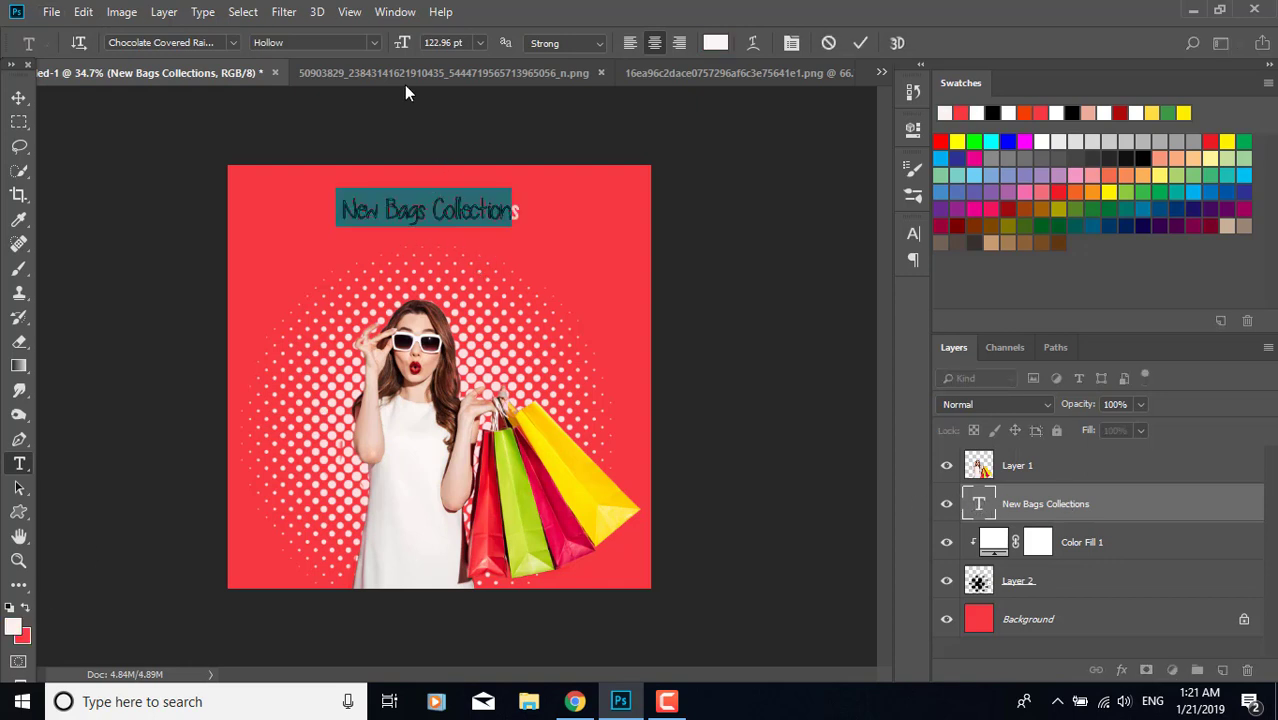
Enlarge the "New Bags Collections" text to 264 pt and centre it across the top of the canvas.
left_click(463, 44)
scroll(468, 50, "up", 20)
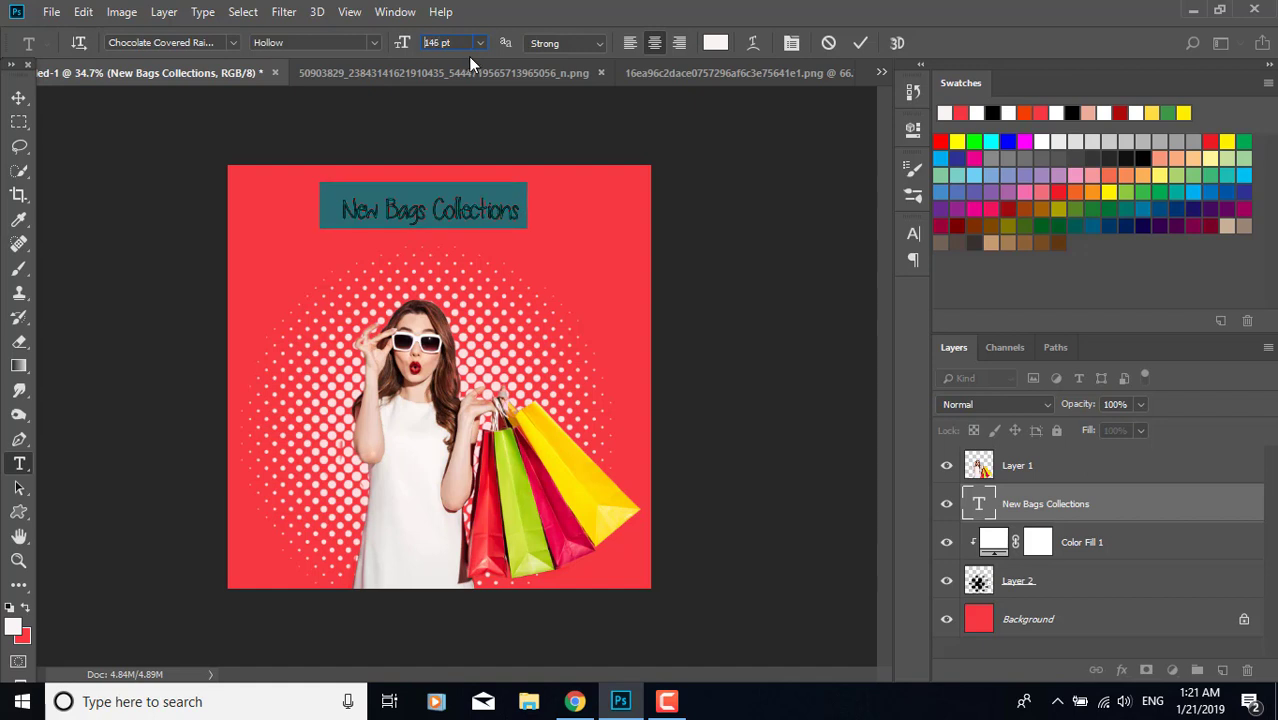
left_click_drag(405, 48, 480, 48)
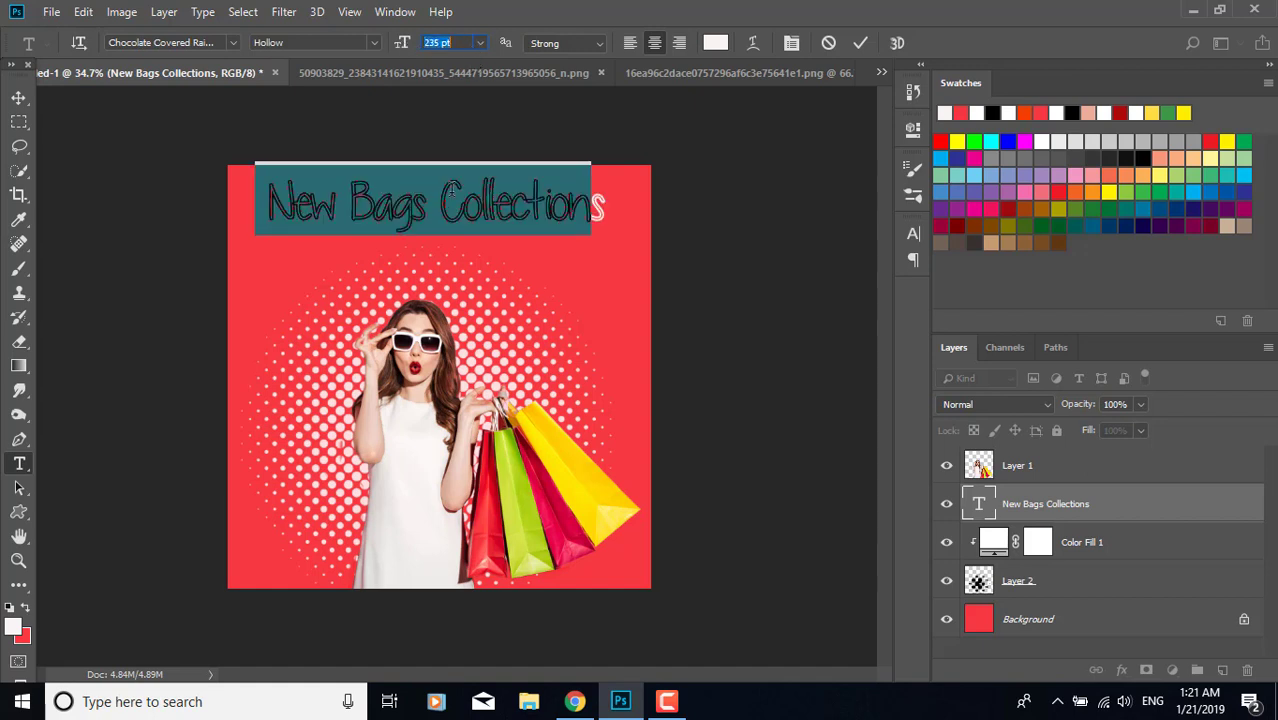
left_click_drag(480, 157, 493, 185)
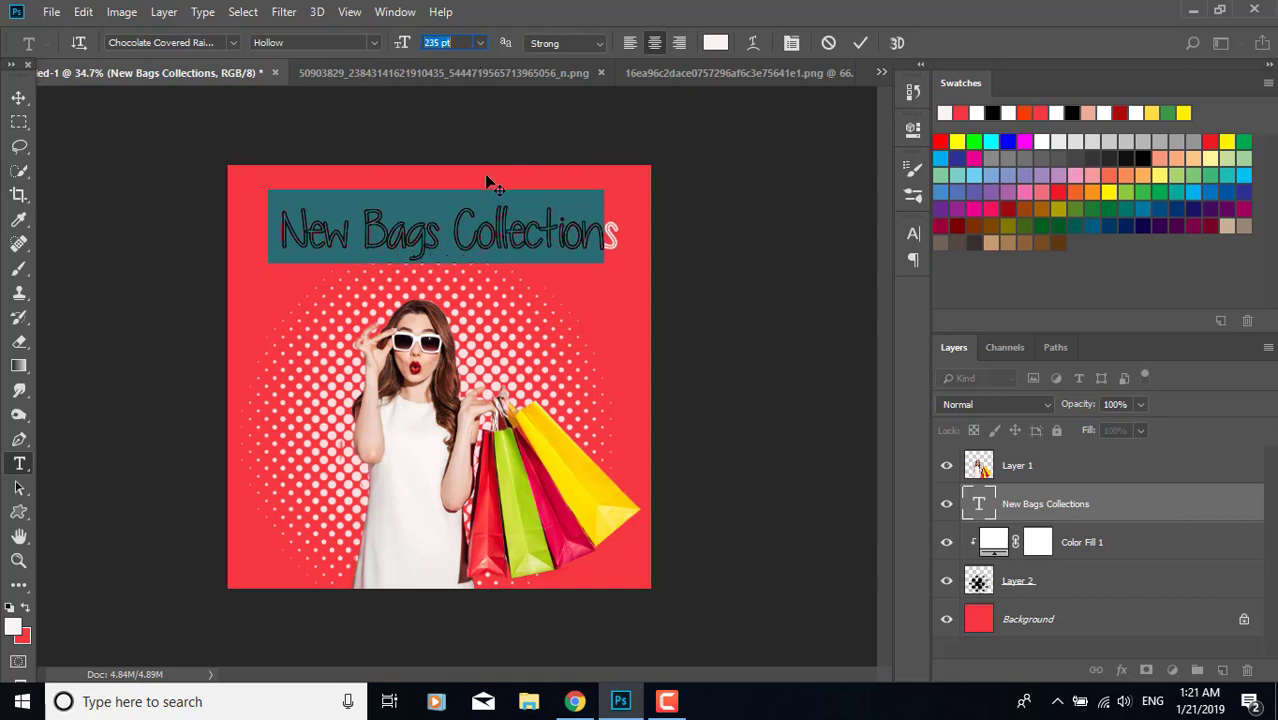
left_click(440, 43)
scroll(440, 43, "up", 20)
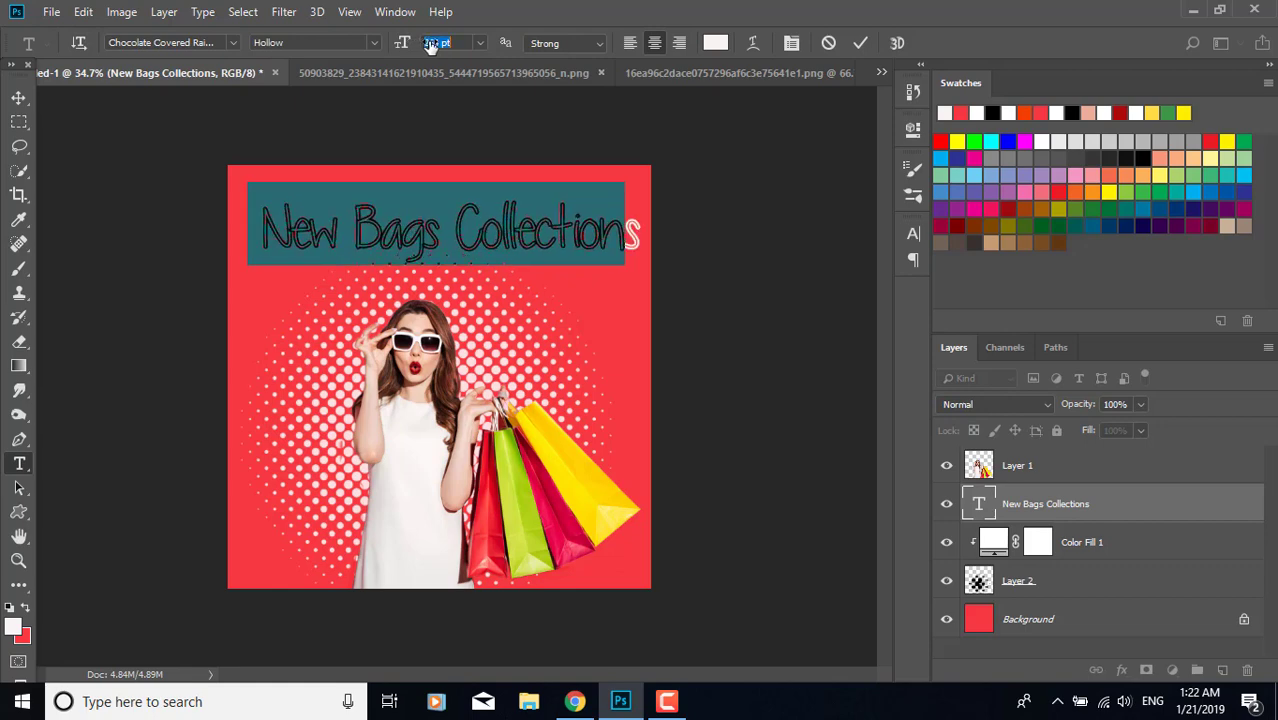
left_click(18, 97)
mouse_move(490, 237)
left_mouse_down()
mouse_move(468, 222)
mouse_move(471, 237)
left_mouse_up()
Change the heading's font to CoalhandLukeTRIAL at 144 pt and recentre it above the woman.
double_click(471, 237)
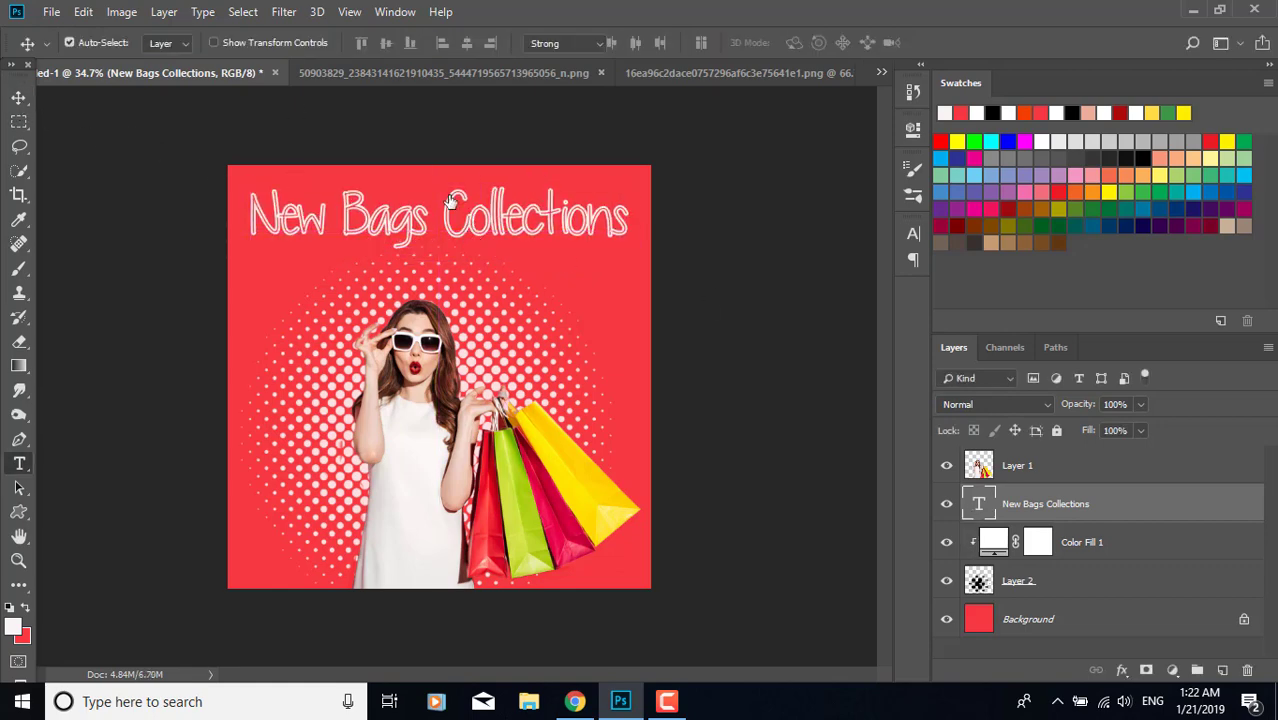
left_click(172, 42)
scroll(172, 42, "down", 1)
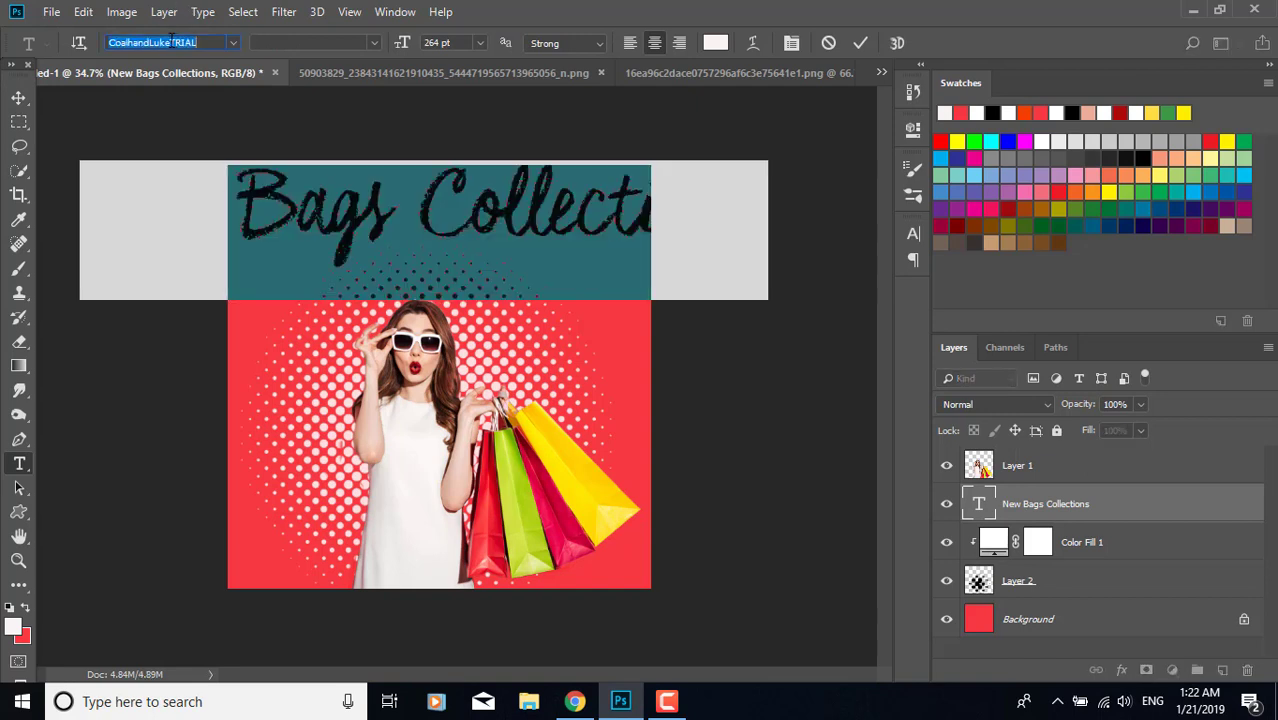
left_click_drag(404, 43, 312, 50)
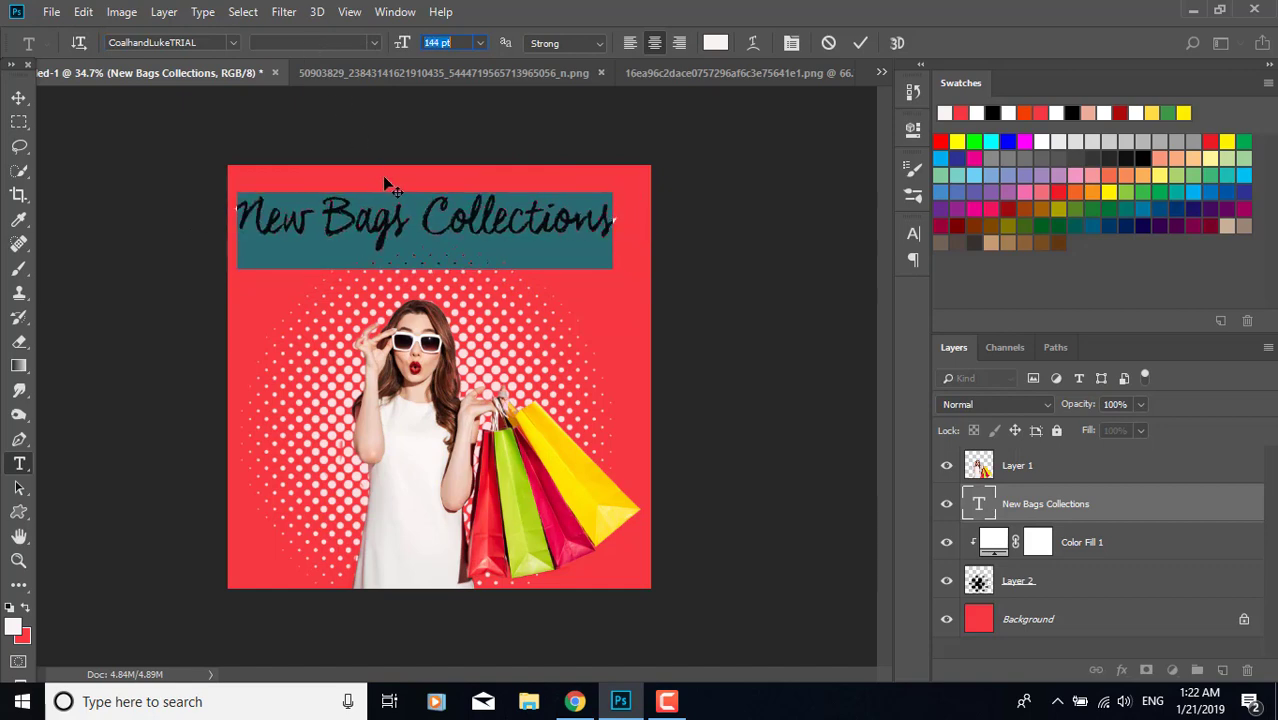
left_click_drag(384, 183, 399, 177)
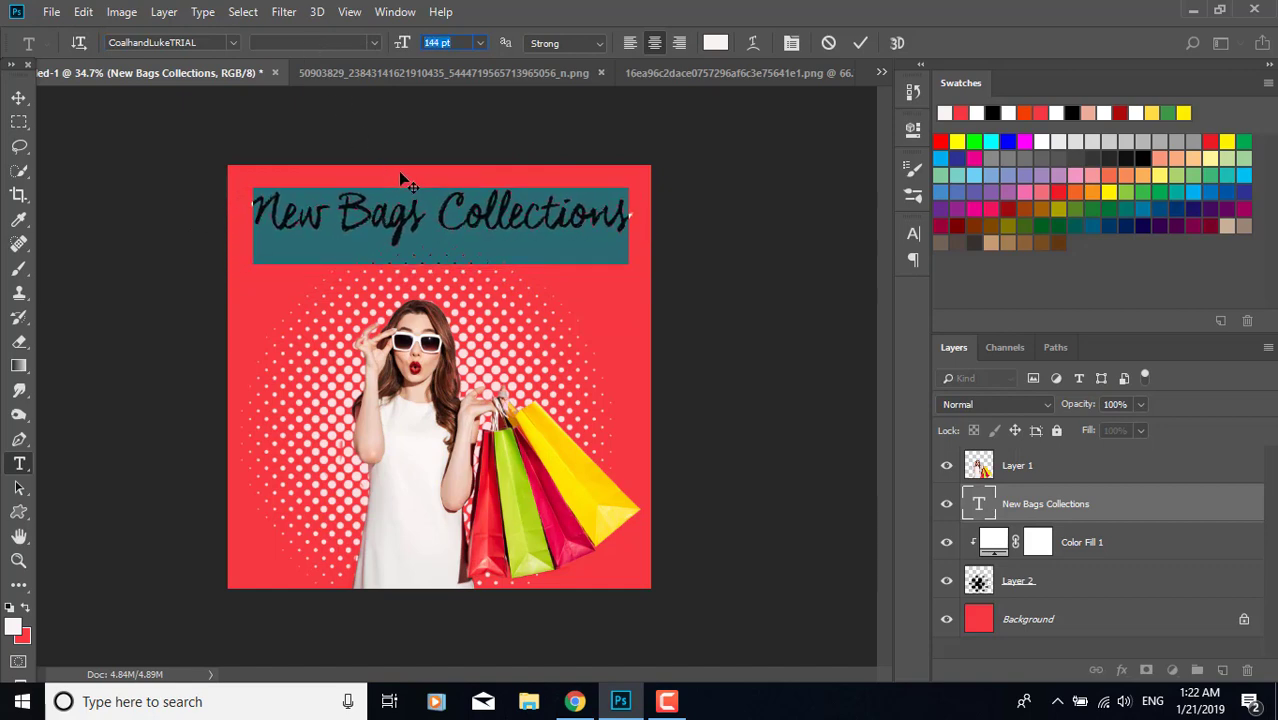
Break "Collections" onto a second line at 228 pt and reduce "New Bags" to 91 pt.
left_click(433, 220)
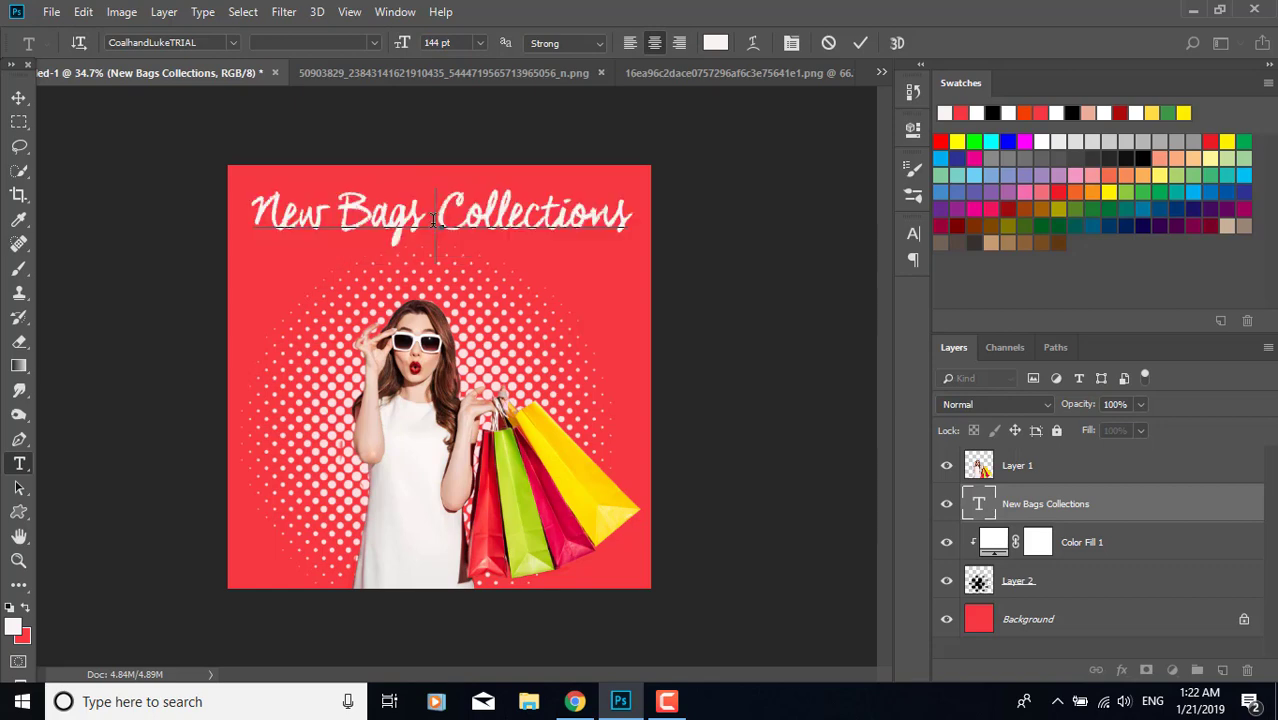
key("Return")
left_click_drag(354, 246, 540, 268)
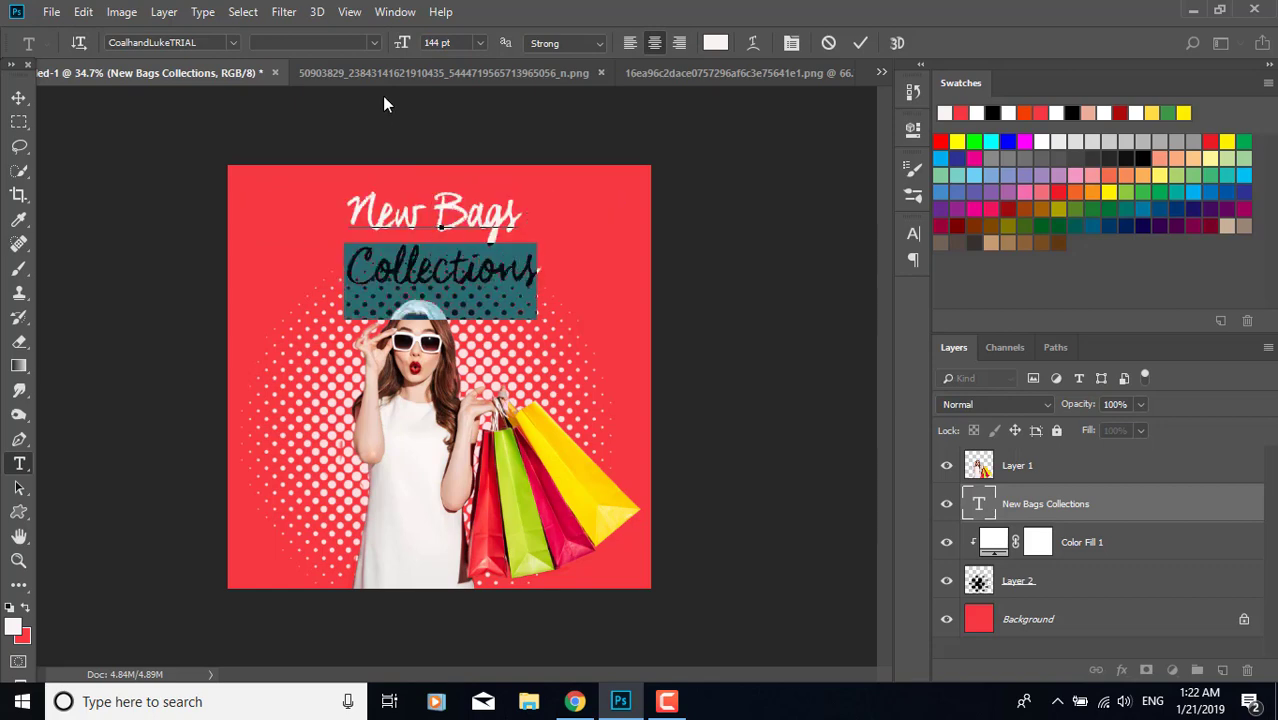
left_click_drag(402, 46, 474, 49)
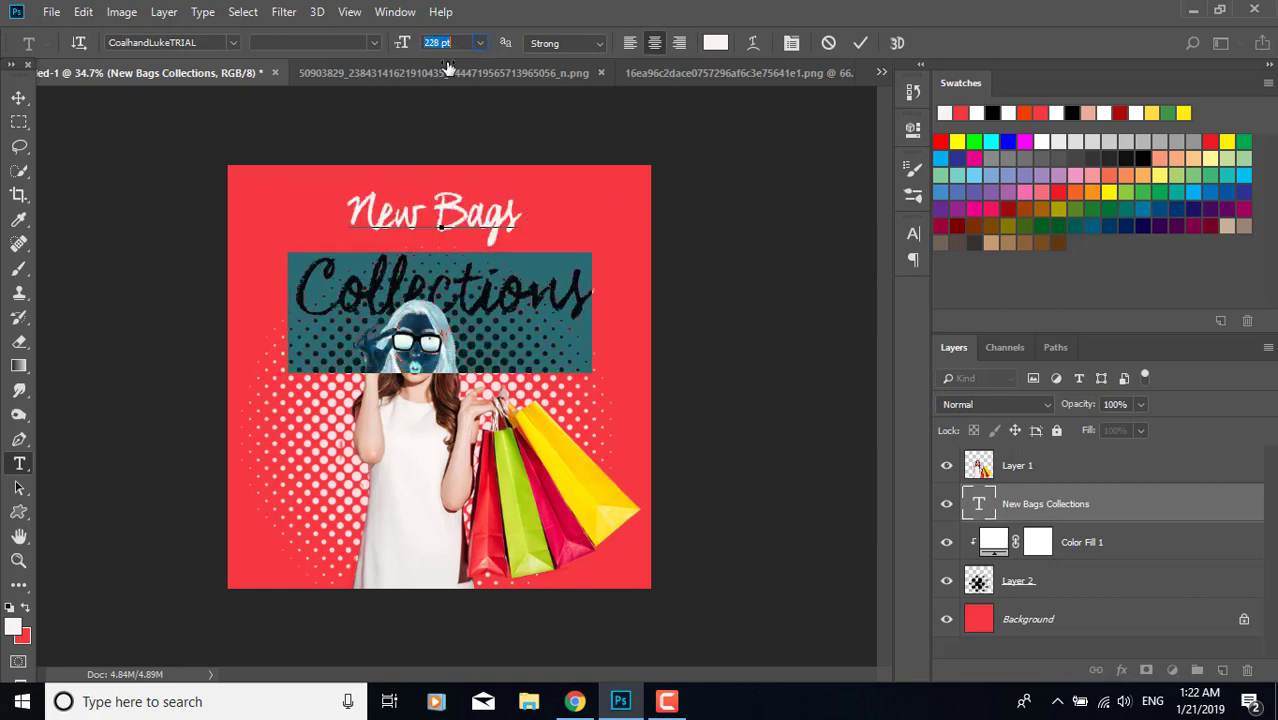
left_click_drag(352, 205, 530, 215)
left_click_drag(405, 48, 354, 45)
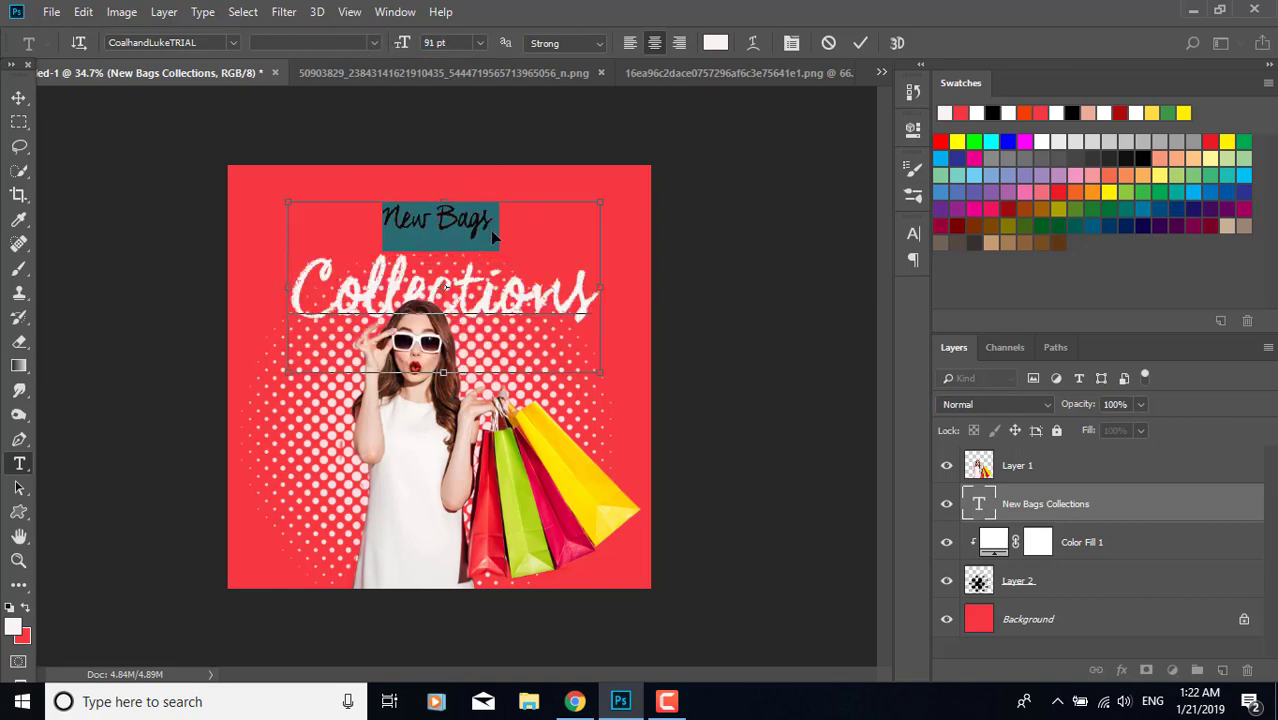
Delete the "New Bags" line and move "Collections" down to just above the woman's head.
key("BackSpace")
key("Delete")
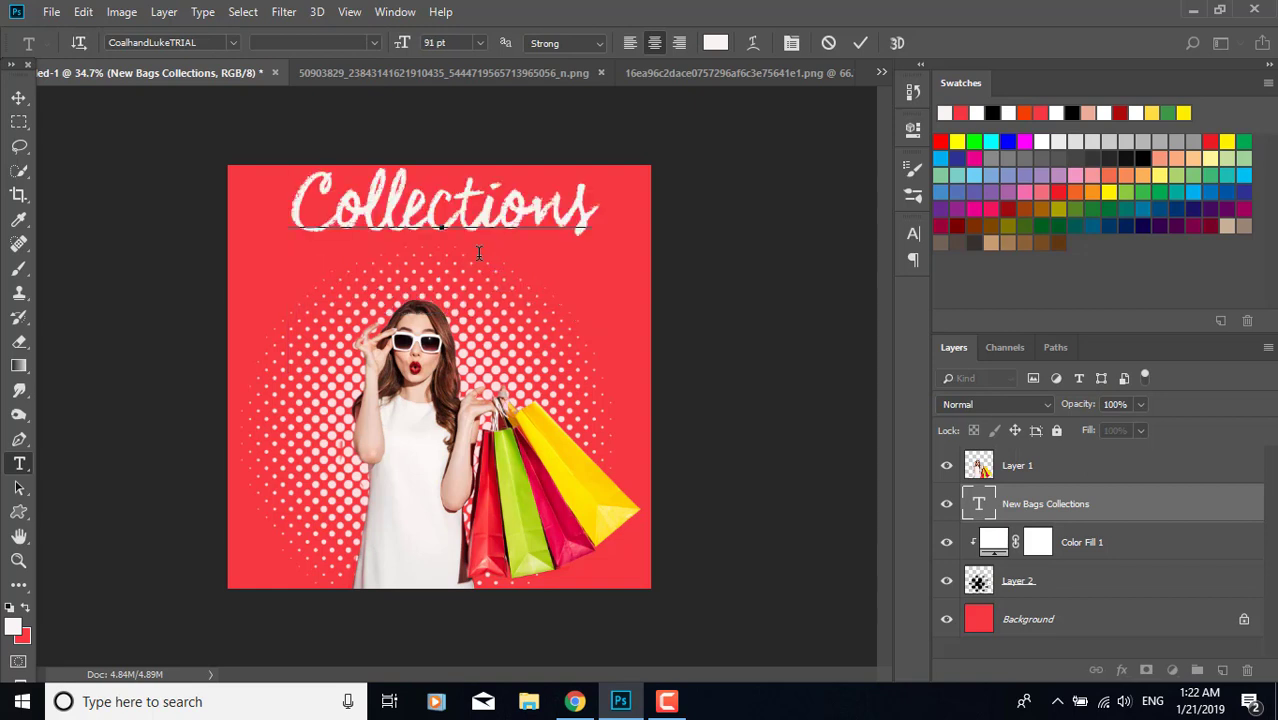
left_click_drag(475, 140, 463, 175)
left_click(19, 98)
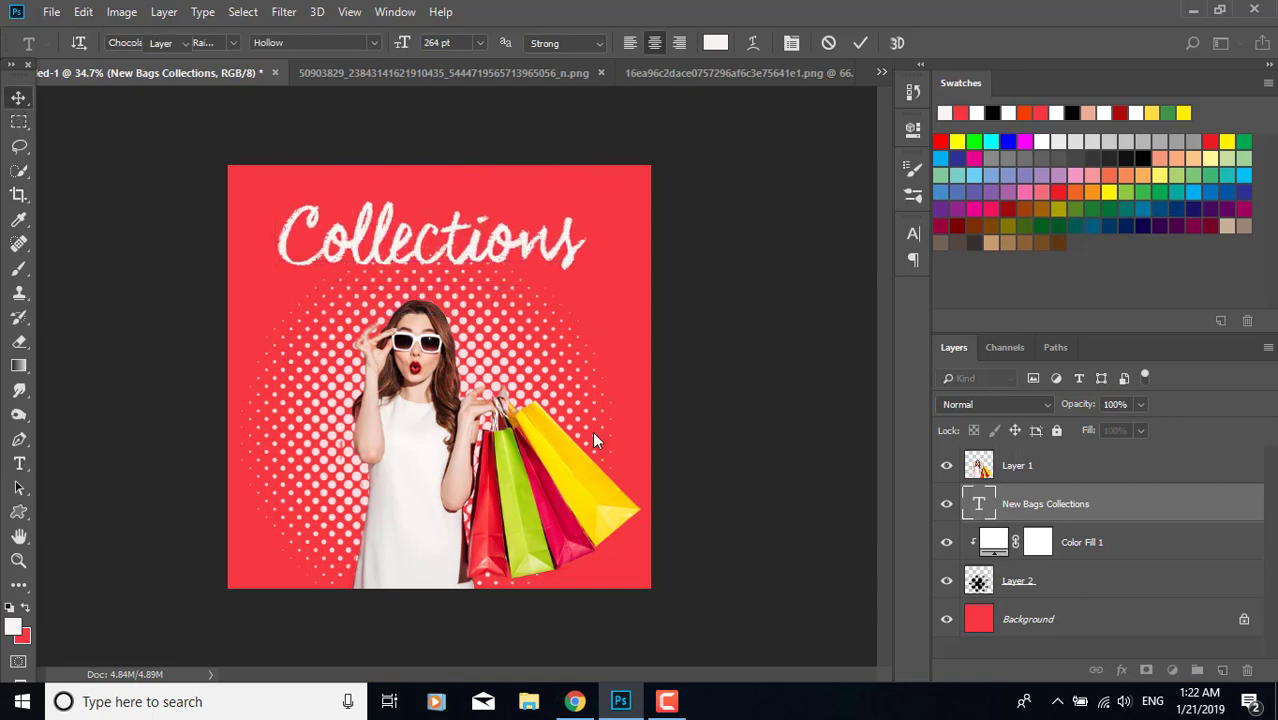
Duplicate the "Collections" text layer, change the copy to "New Bags" at 91 pt and place it just above "Collections".
key("ctrl+j")
double_click(978, 505)
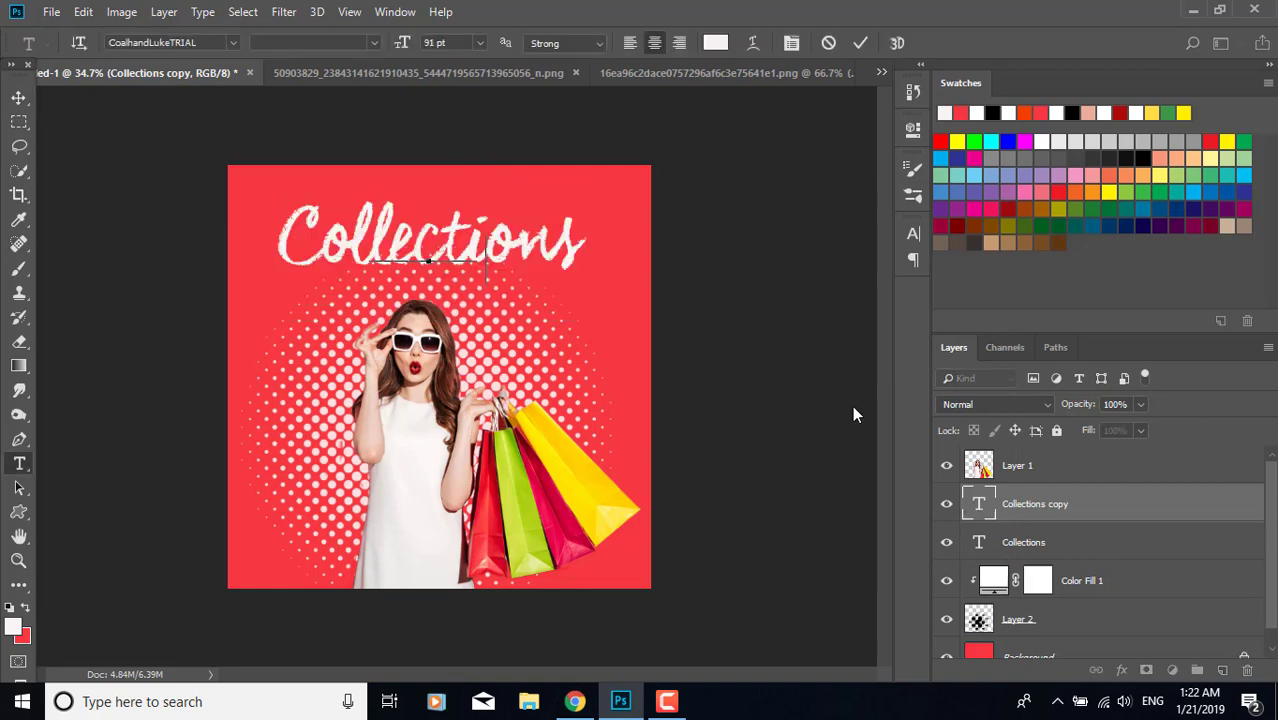
left_click_drag(478, 195, 501, 137)
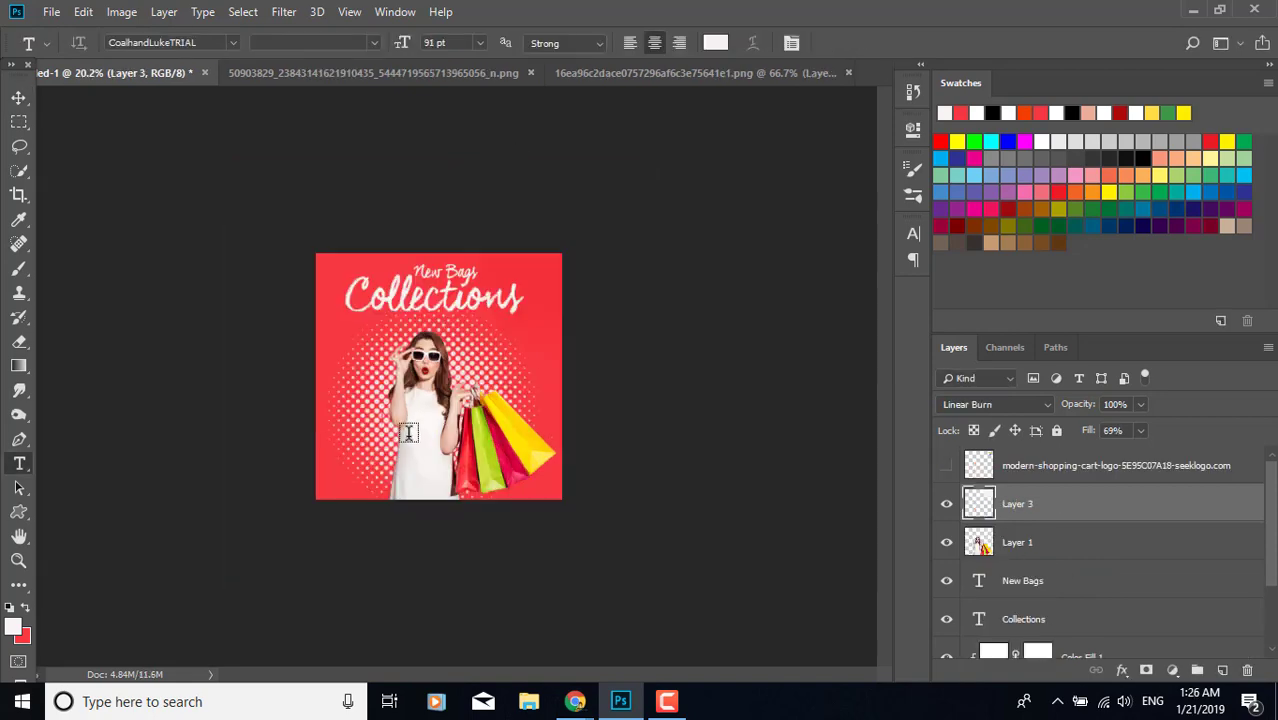
Add a new text layer reading "60 % off" beside the woman's head, above the shopping bags.
left_click(504, 350)
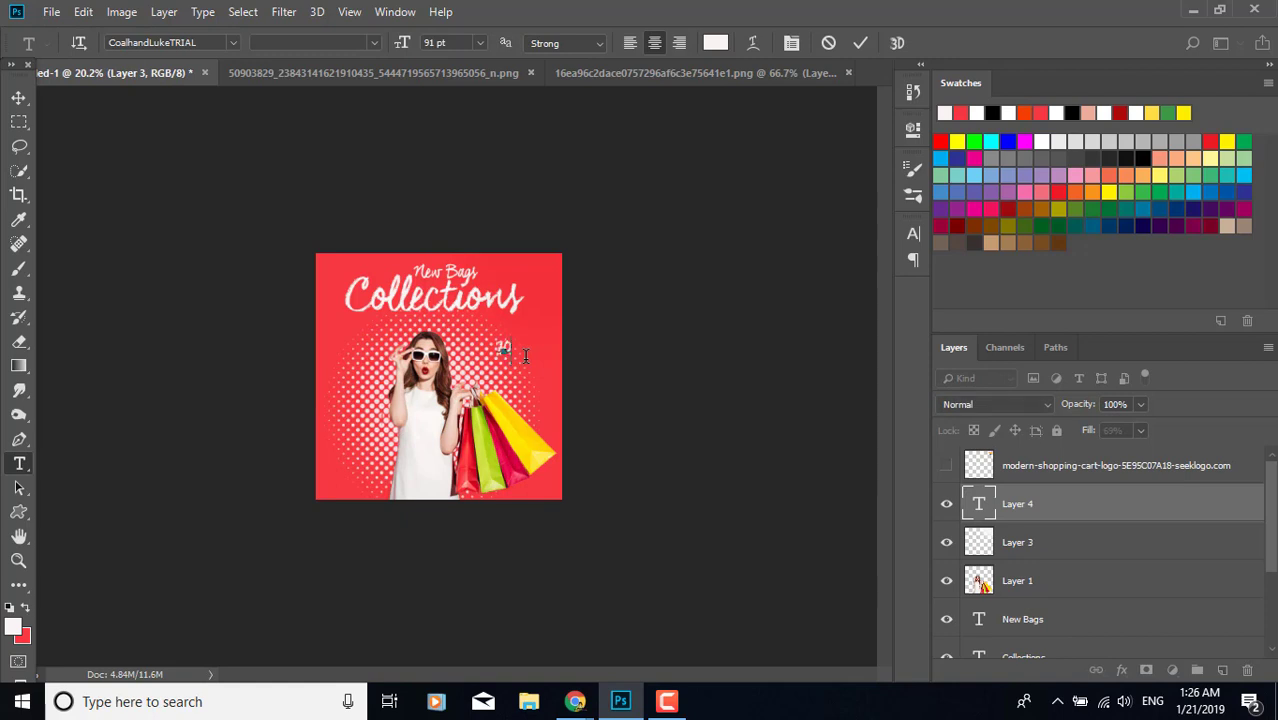
type("60 % of")
key("ctrl+a")
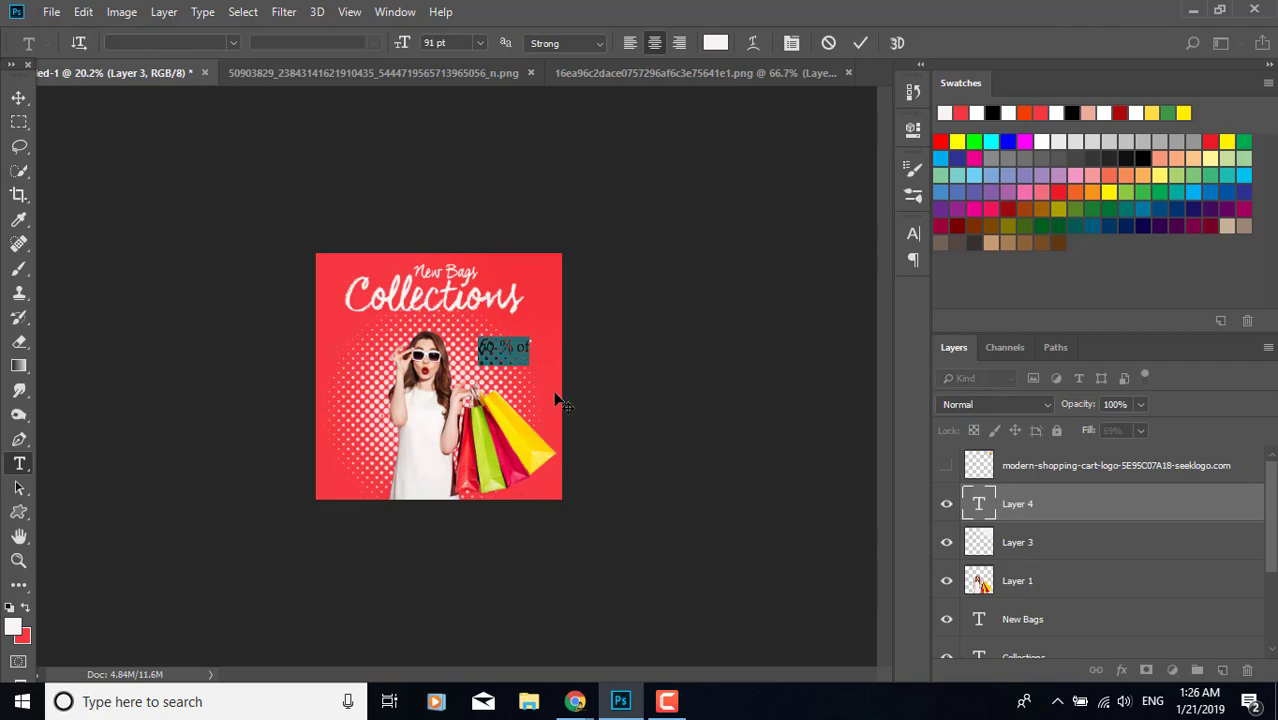
scroll(533, 365, "up", 5)
scroll(672, 398, "up", 2)
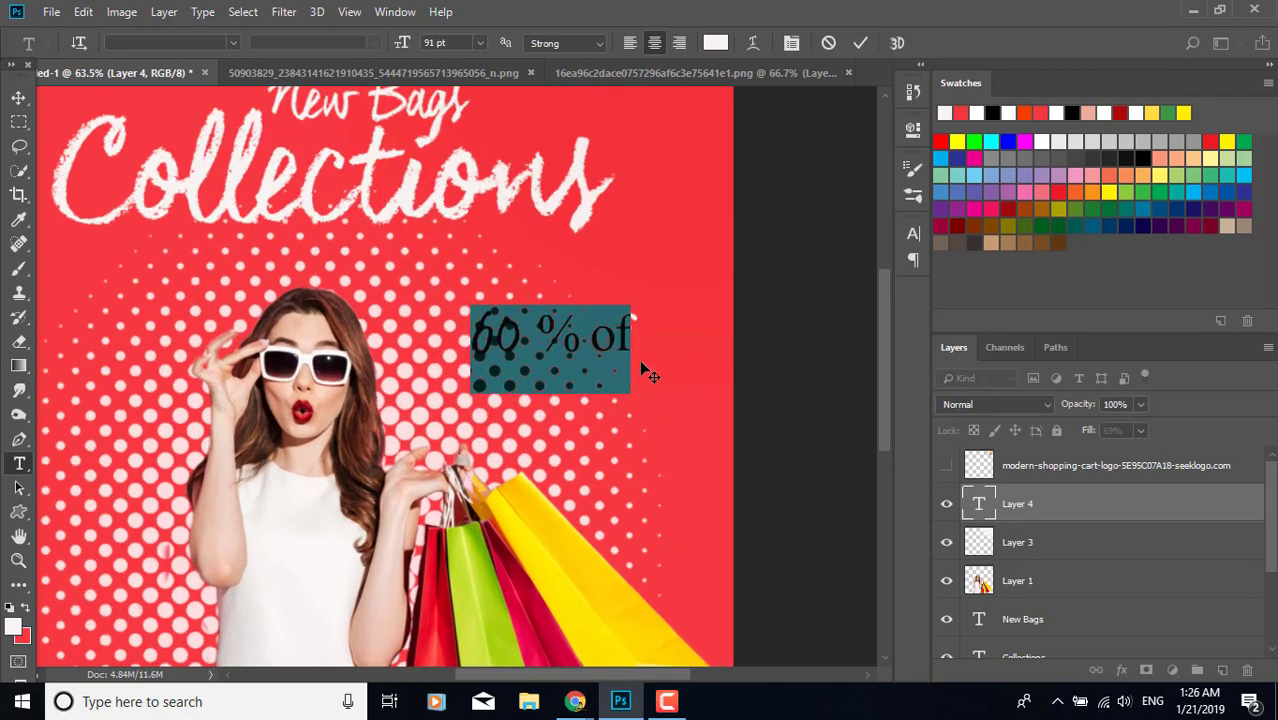
left_click(640, 334)
type("f")
Change the discount text's font to Modia-NonCommercial and break it into two lines, "60%" above "OFF".
key("ctrl+a")
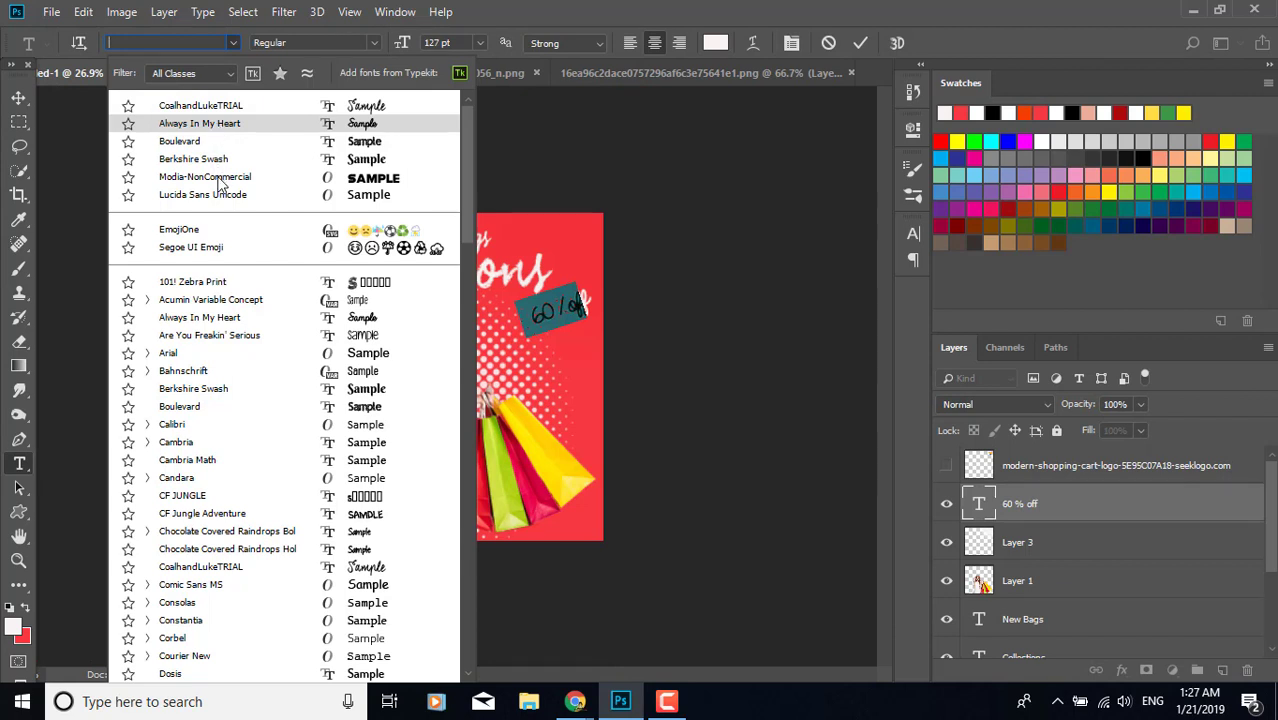
left_click(217, 177)
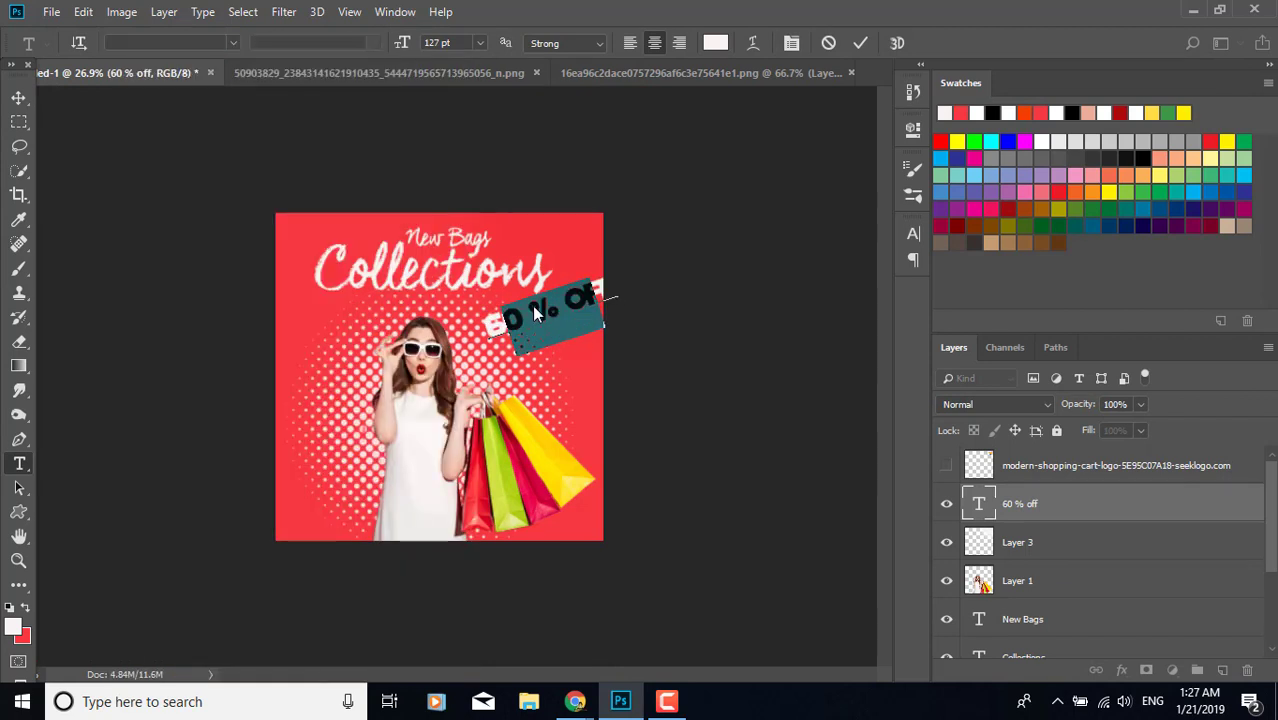
left_click(567, 299)
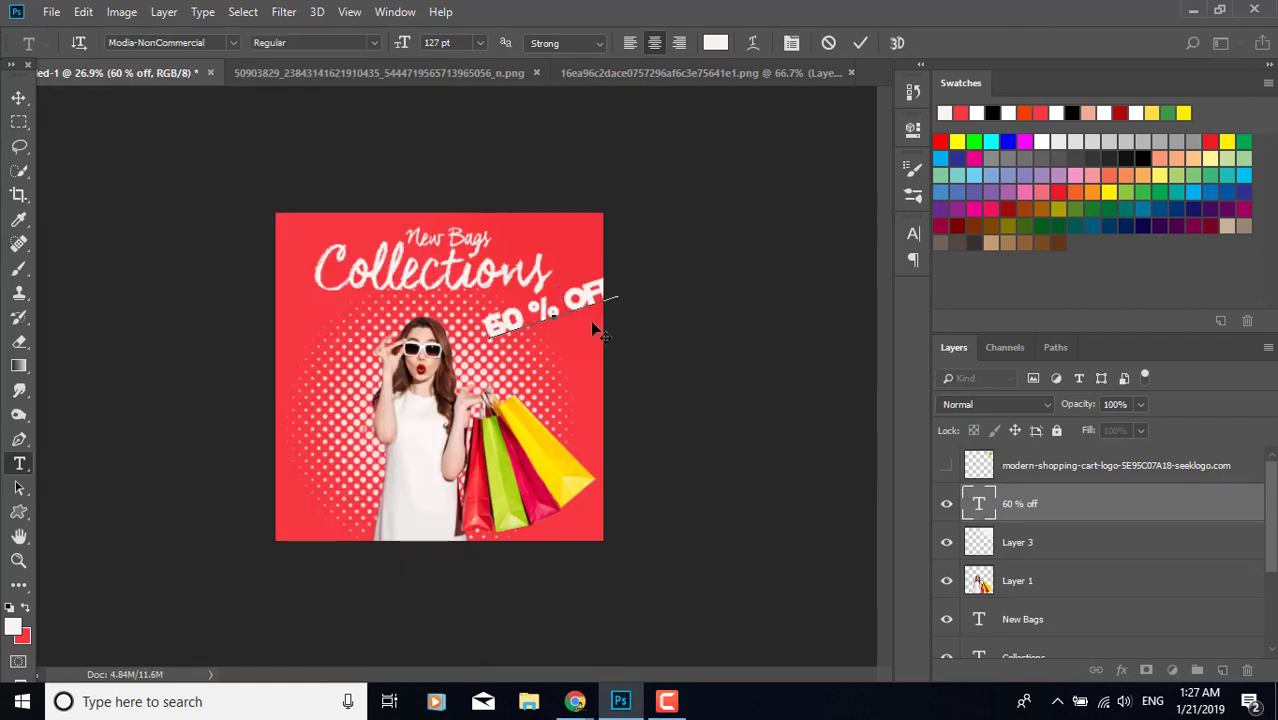
key("BackSpace")
key("Return")
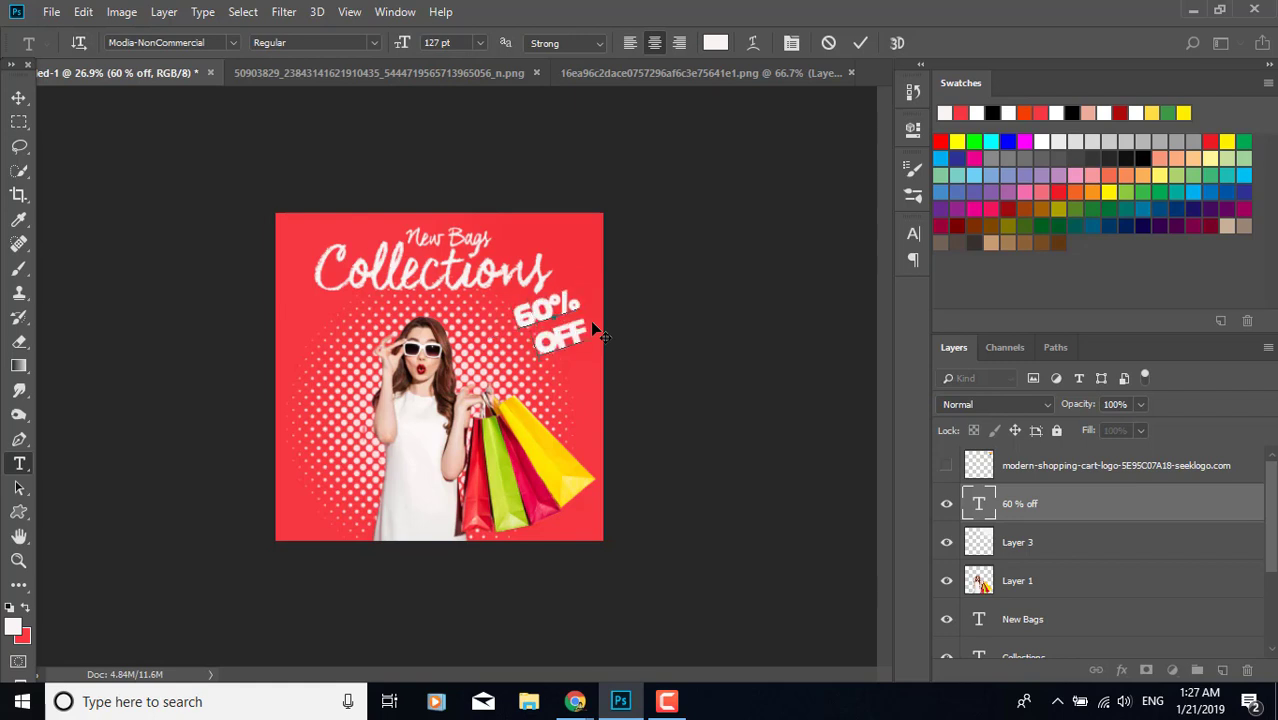
Enlarge only the word "OFF" in the discount text to 171 pt.
key("Up")
key("shift+Right")
key("shift+Right")
key("shift+Right")
key("Down")
key("shift+Left")
key("shift+Left")
key("shift+Left")
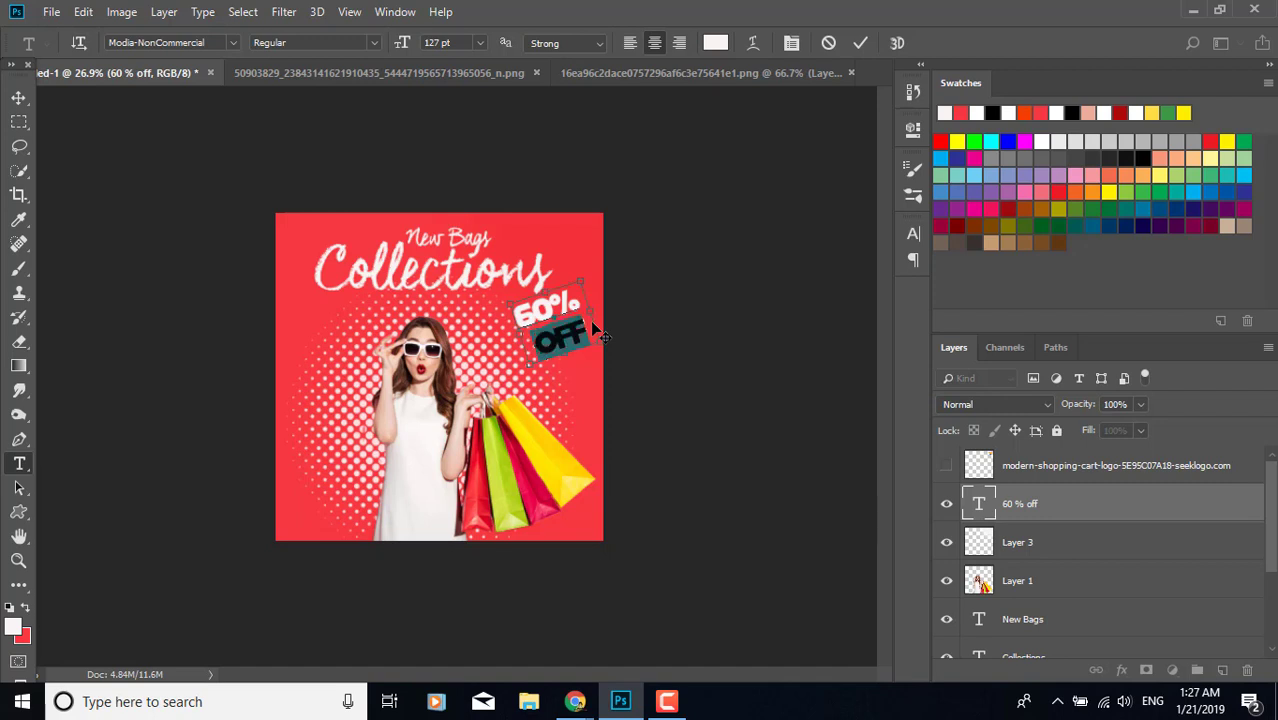
left_click(462, 42)
key("Up")
key("Up")
key("Up")
key("Up")
key("Up")
key("Up")
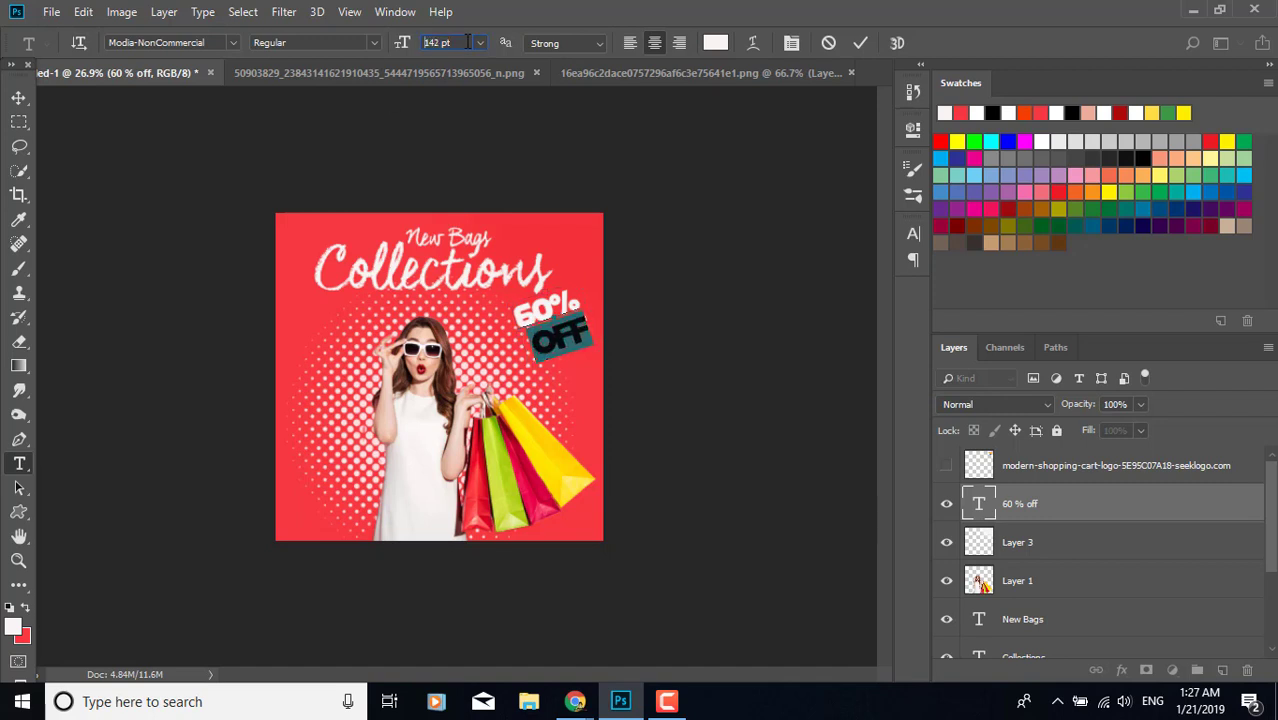
key("Up")
key("Up")
key("Up")
key("Up")
key("Up")
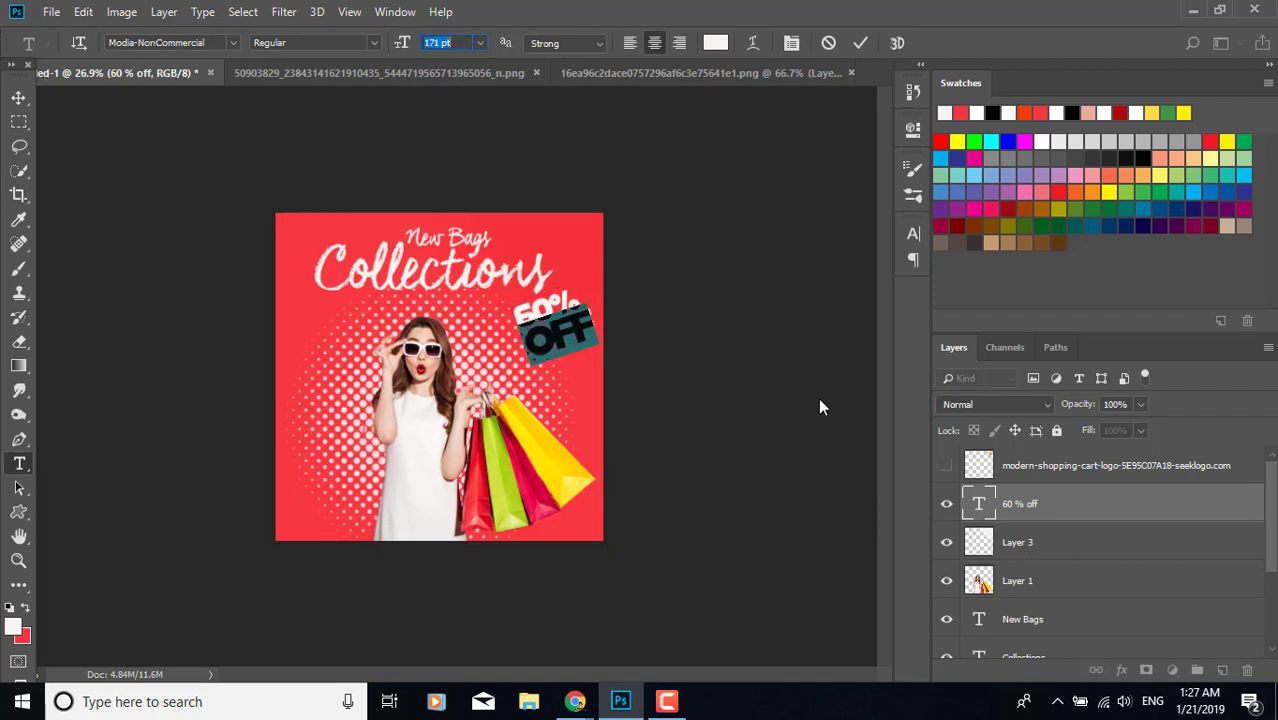
left_click(983, 511)
Move the "60% OFF" text slightly down and inward, closer to the woman and the bags.
key("v")
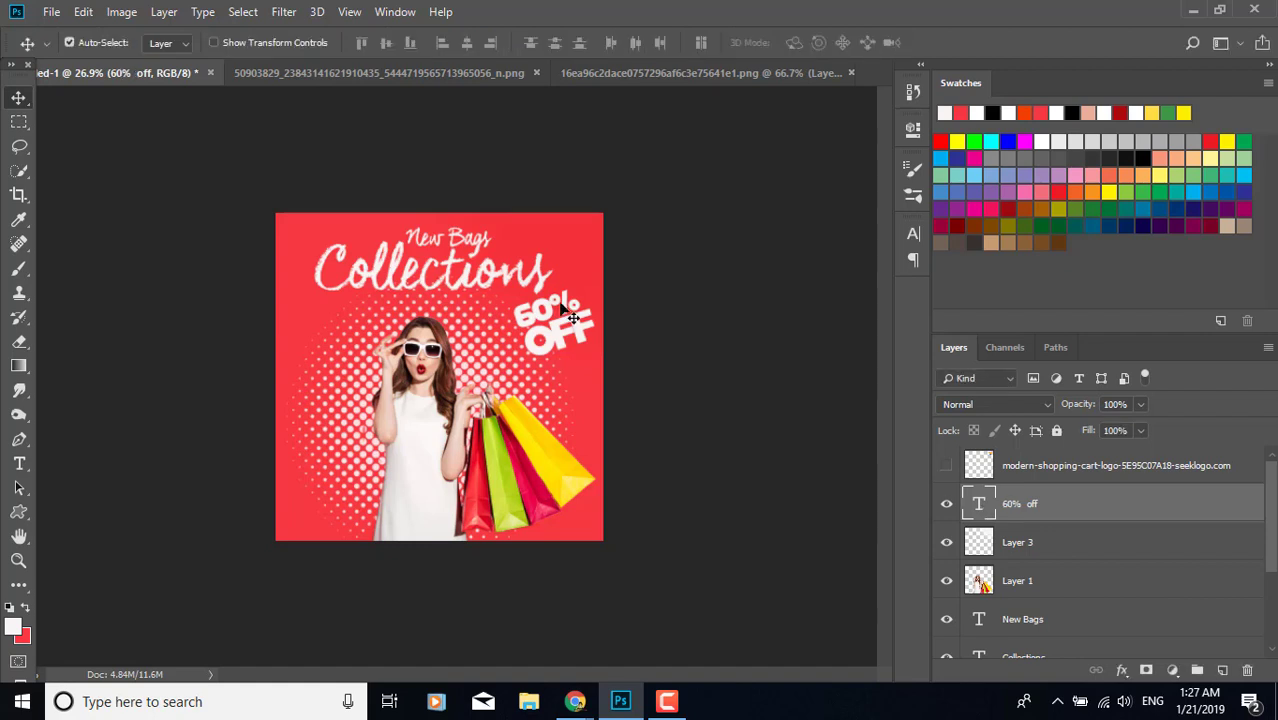
left_click_drag(570, 316, 546, 339)
scroll(546, 343, "down", 2)
scroll(545, 345, "up", 1)
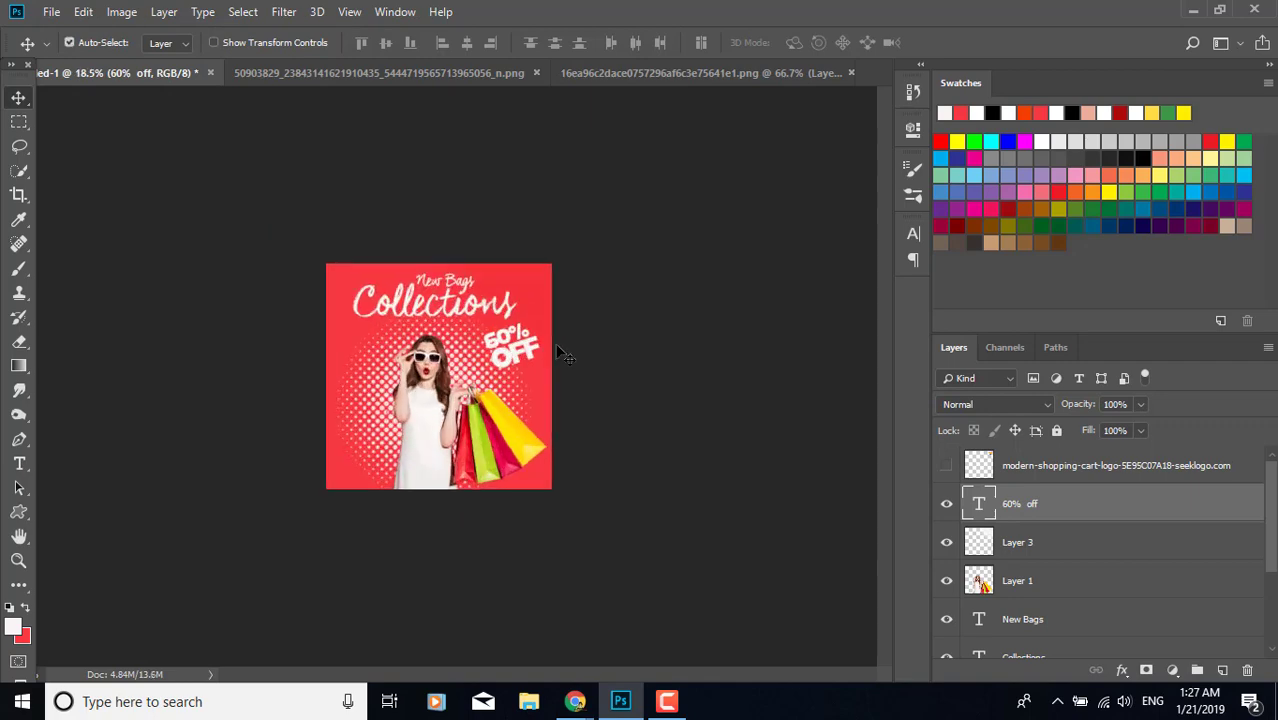
scroll(550, 355, "up", 3)
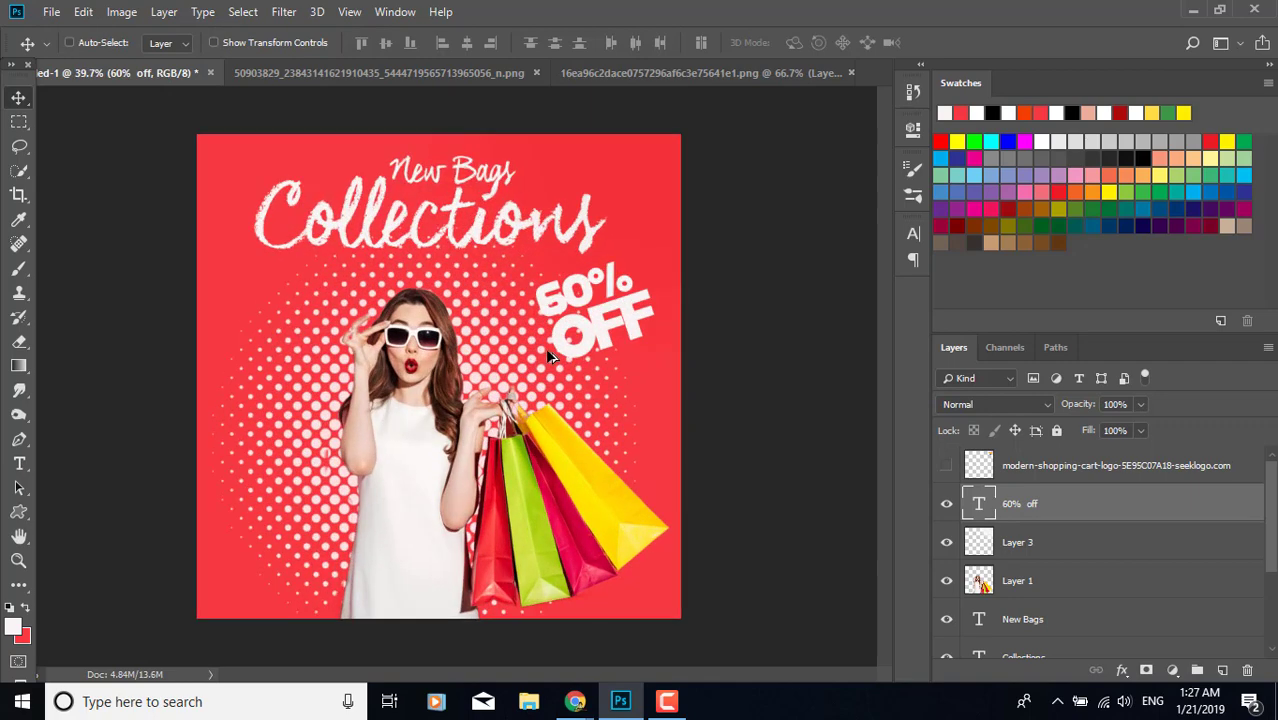
Recolour the whole "60% OFF" text yellow (#ffe705), sampled from the yellow shopping bag.
double_click(977, 510)
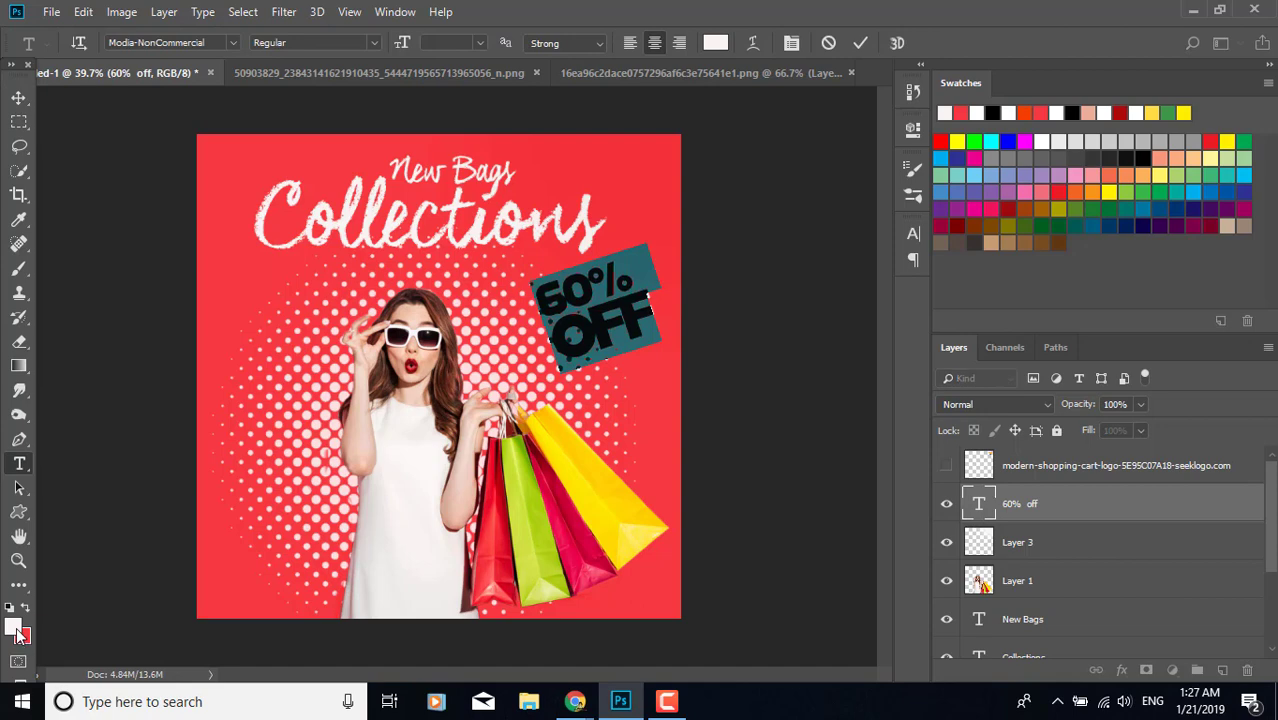
left_click(14, 627)
left_click(622, 510)
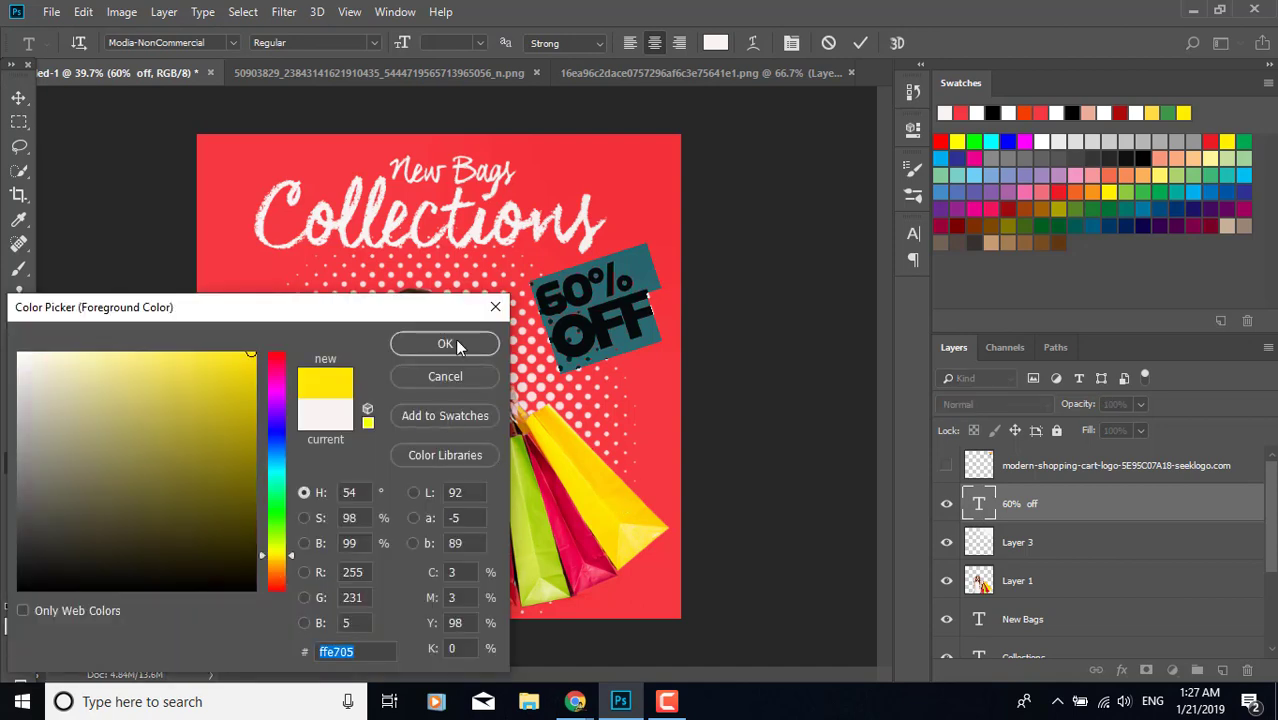
left_click(445, 343)
left_click(17, 99)
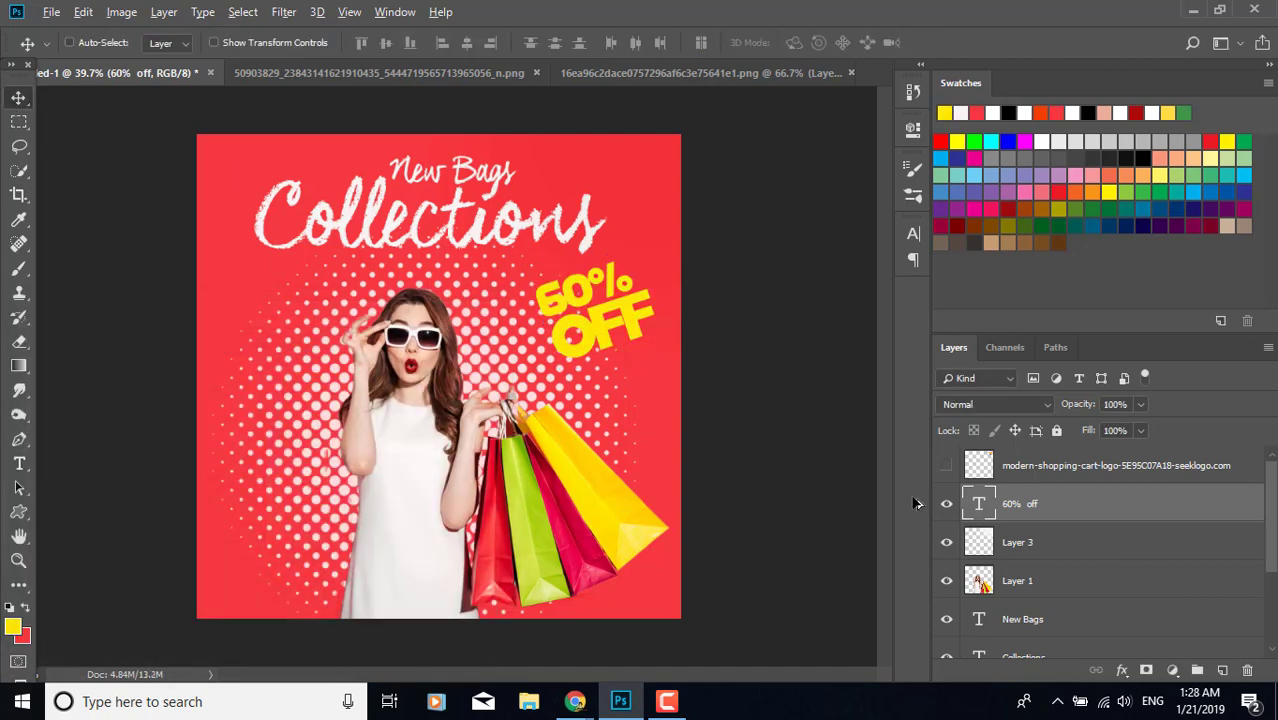
Add a black Multiply drop shadow to the "60% OFF" text with 0 px distance and 100% opacity.
left_click(1124, 670)
left_click(869, 423)
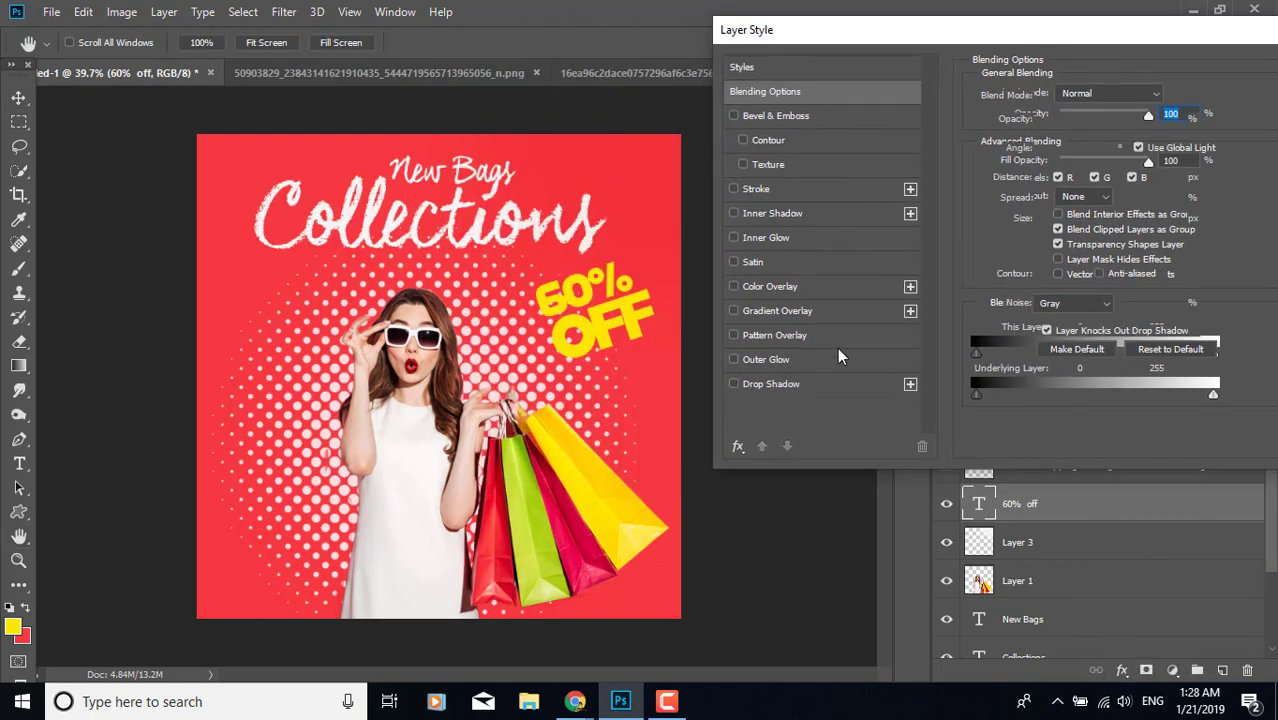
left_click(790, 384)
left_click_drag(1047, 180, 1068, 202)
left_click_drag(1068, 121, 1134, 122)
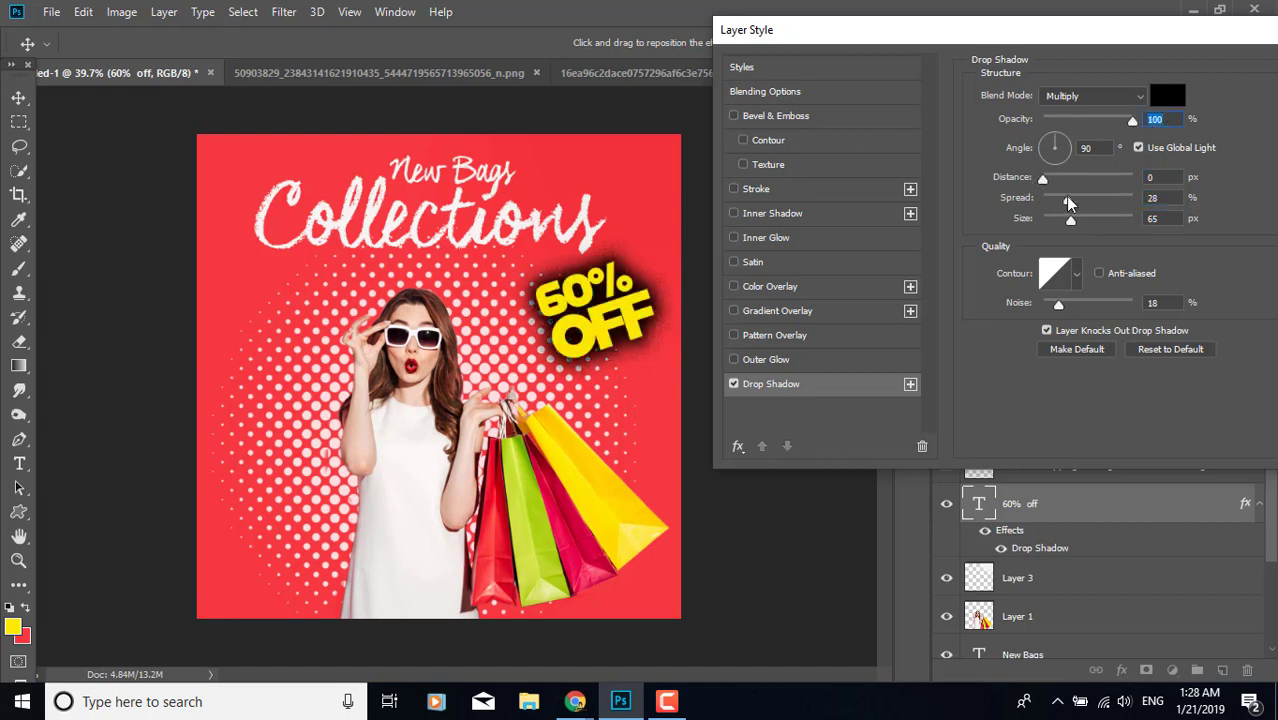
Soften the discount text's drop shadow to 5% spread, 40 px size, 0% noise and 77% opacity, and apply it.
mouse_move(1069, 203)
left_mouse_down()
mouse_move(1047, 202)
mouse_move(1063, 226)
left_mouse_up()
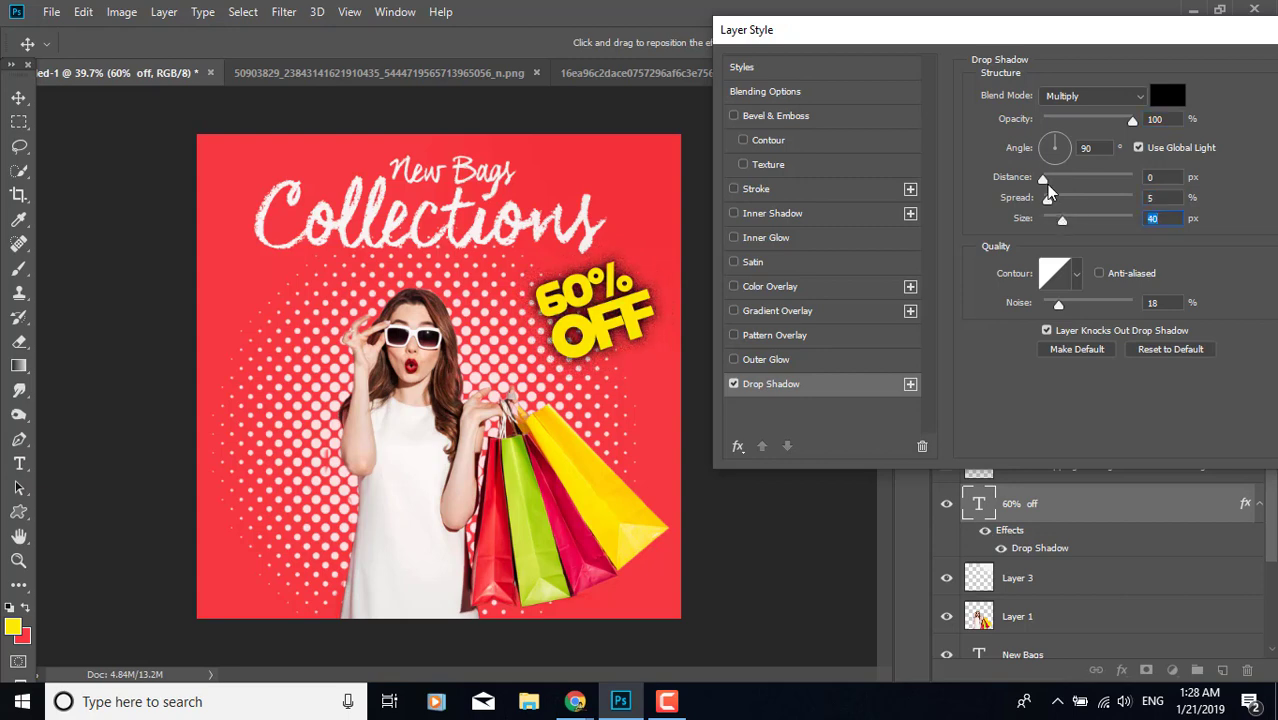
left_click_drag(1059, 313, 1038, 310)
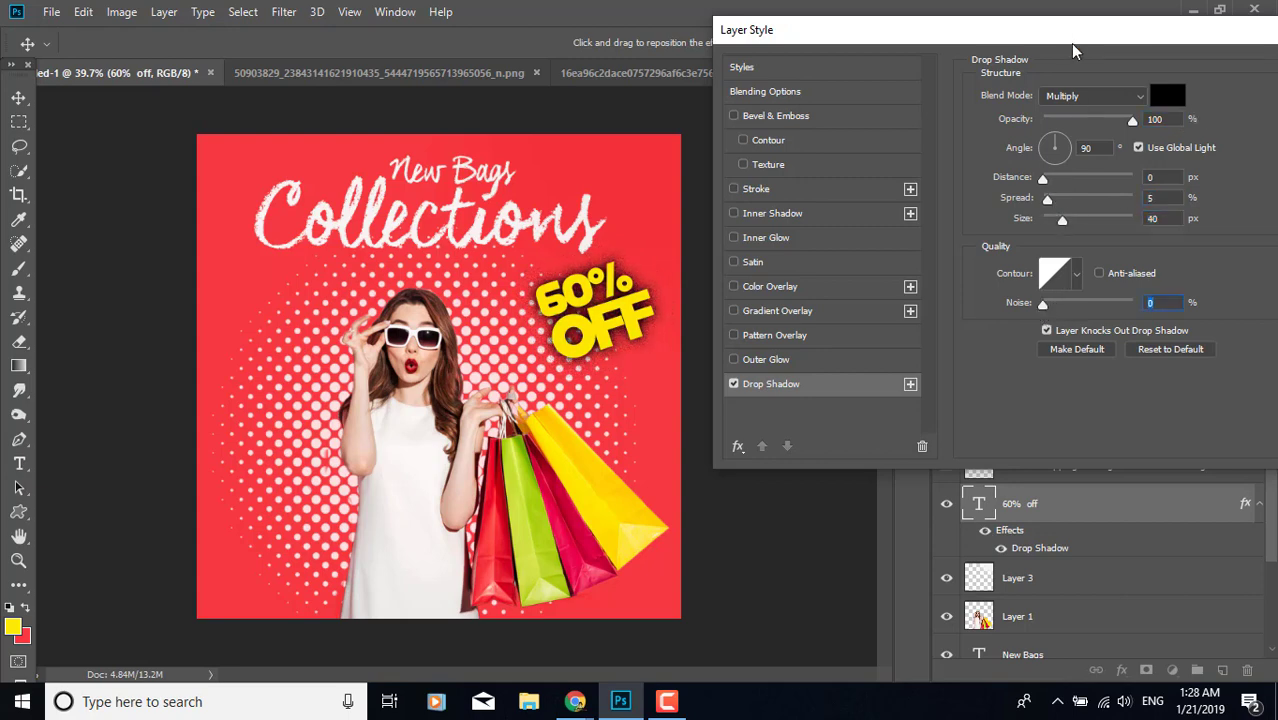
left_click_drag(1073, 30, 1000, 36)
left_click_drag(1059, 128, 1056, 130)
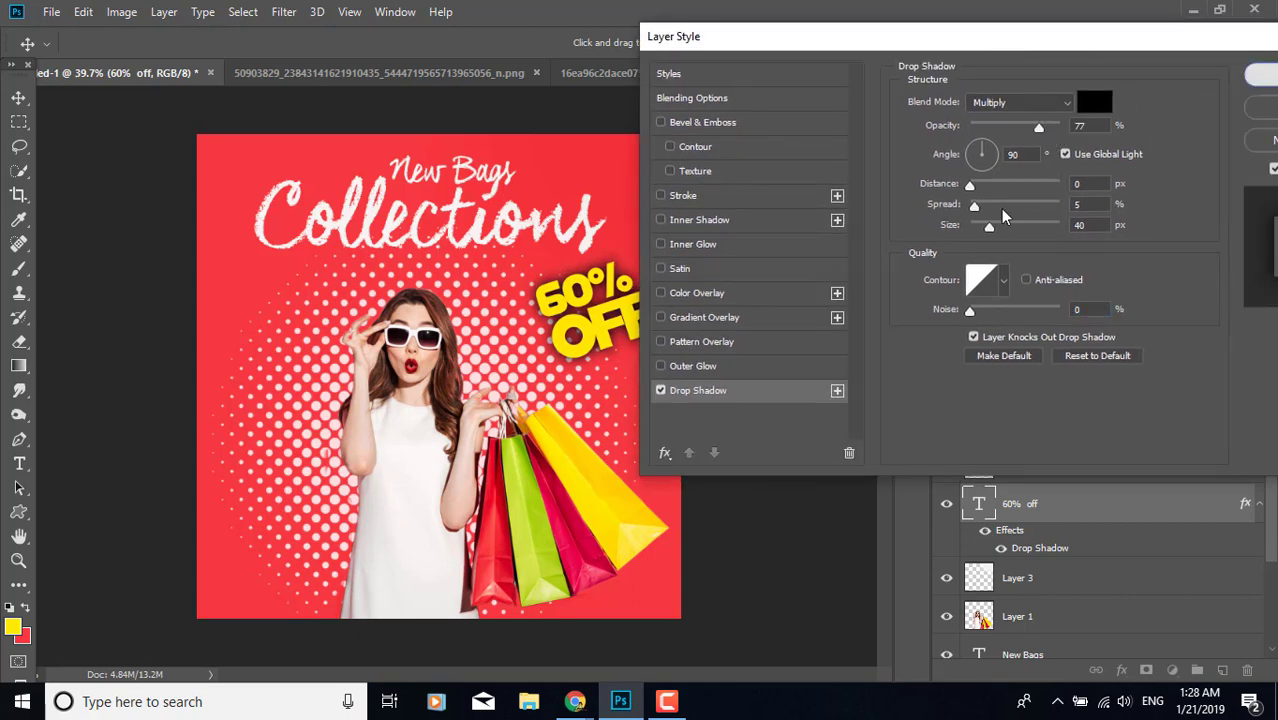
left_click(1262, 75)
Compare the poster with and without the "60% OFF" text at different magnifications.
scroll(555, 390, "down", 3)
scroll(555, 390, "up", 1)
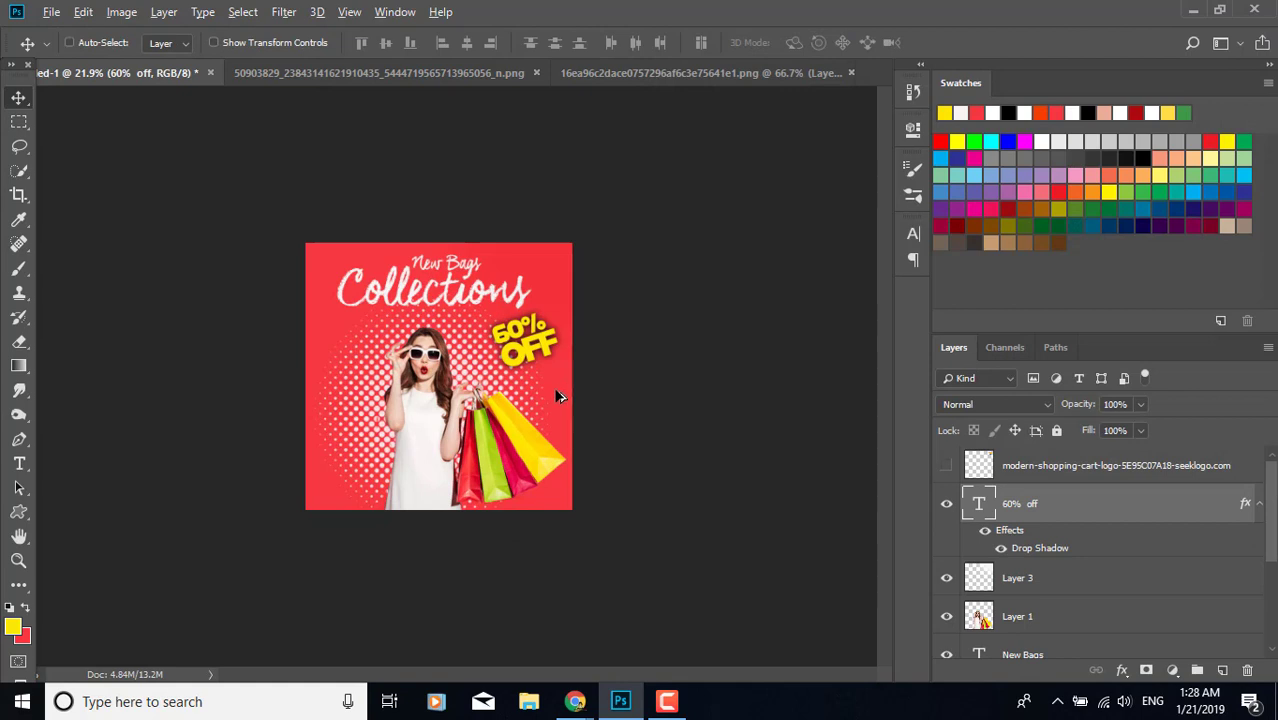
scroll(557, 397, "up", 3)
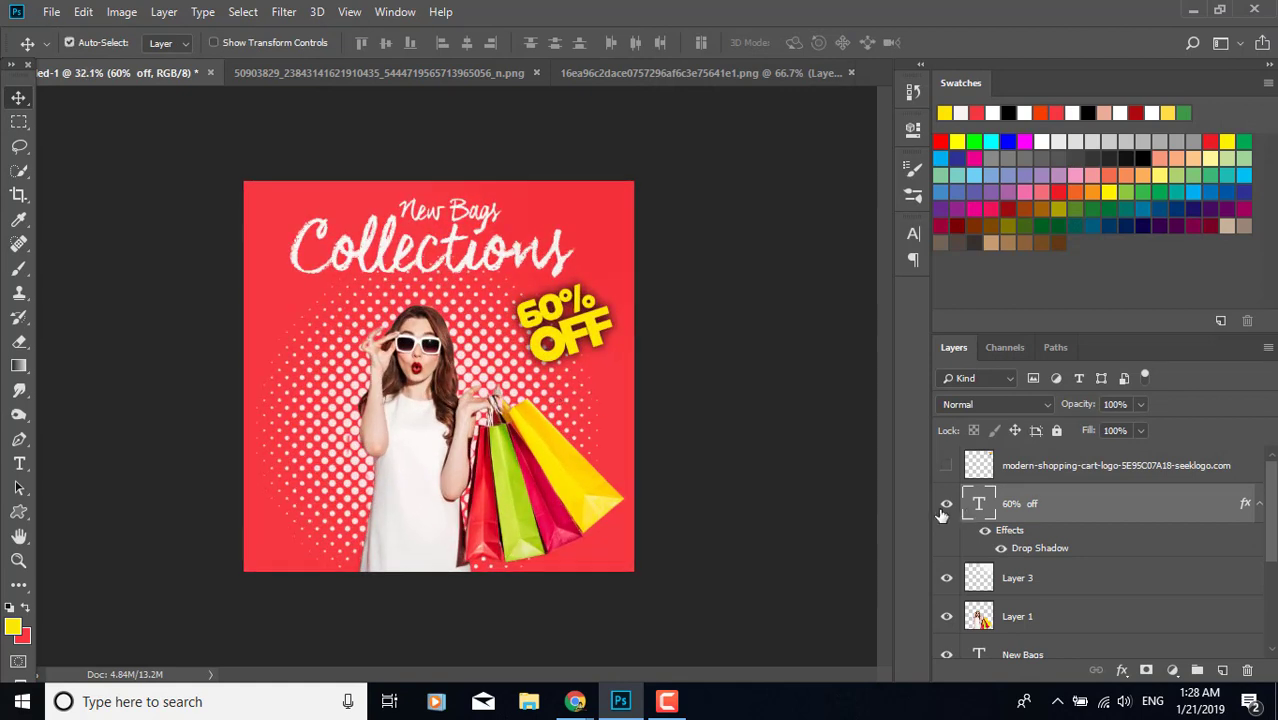
left_click(946, 504)
left_click(946, 506)
scroll(678, 491, "down", 2)
scroll(1065, 482, "down", 3)
scroll(1067, 485, "up", 3)
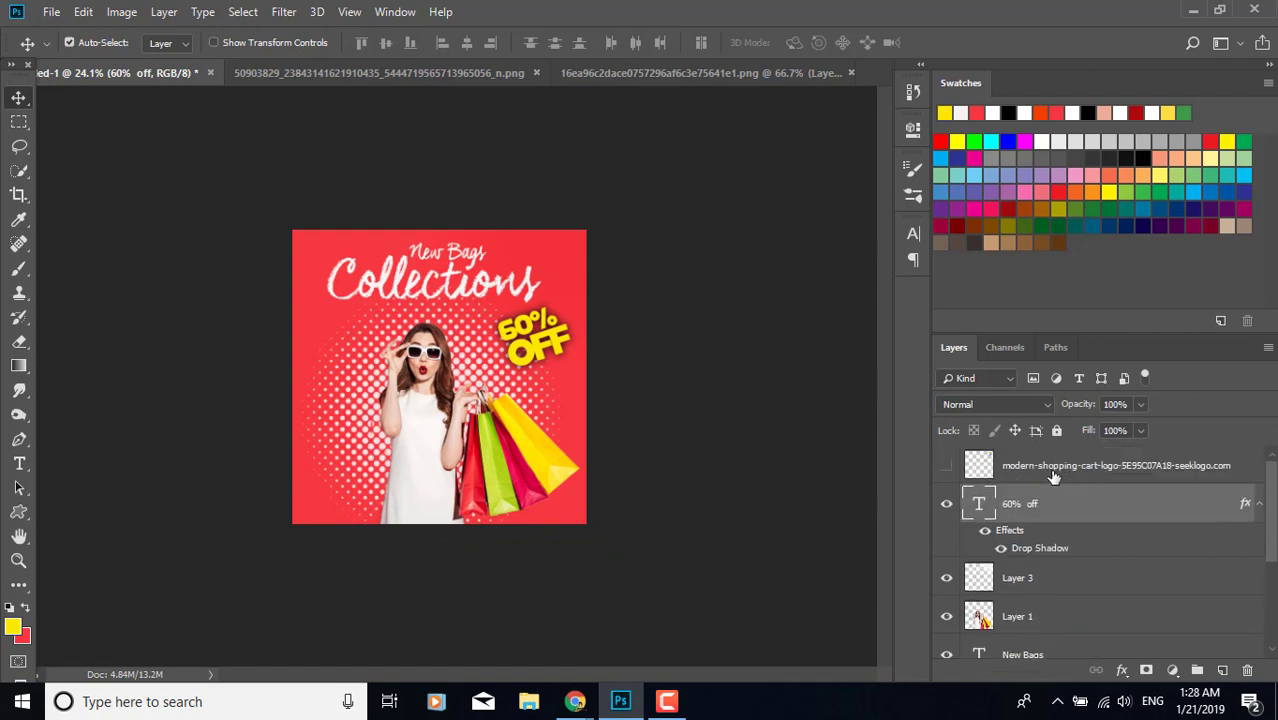
Add a Brightness/Contrast adjustment layer above the hidden logo layer, with brightness about 4 and contrast -50.
left_click(1055, 467)
left_click(1167, 672)
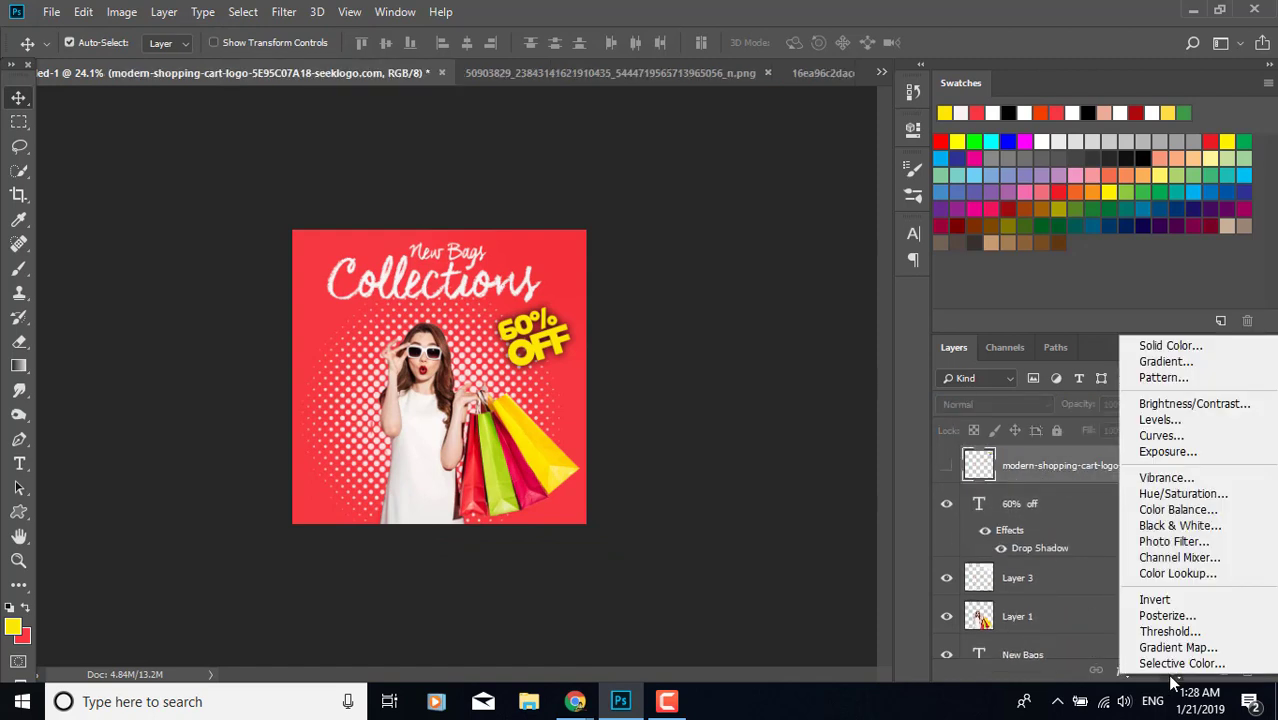
left_click(1185, 407)
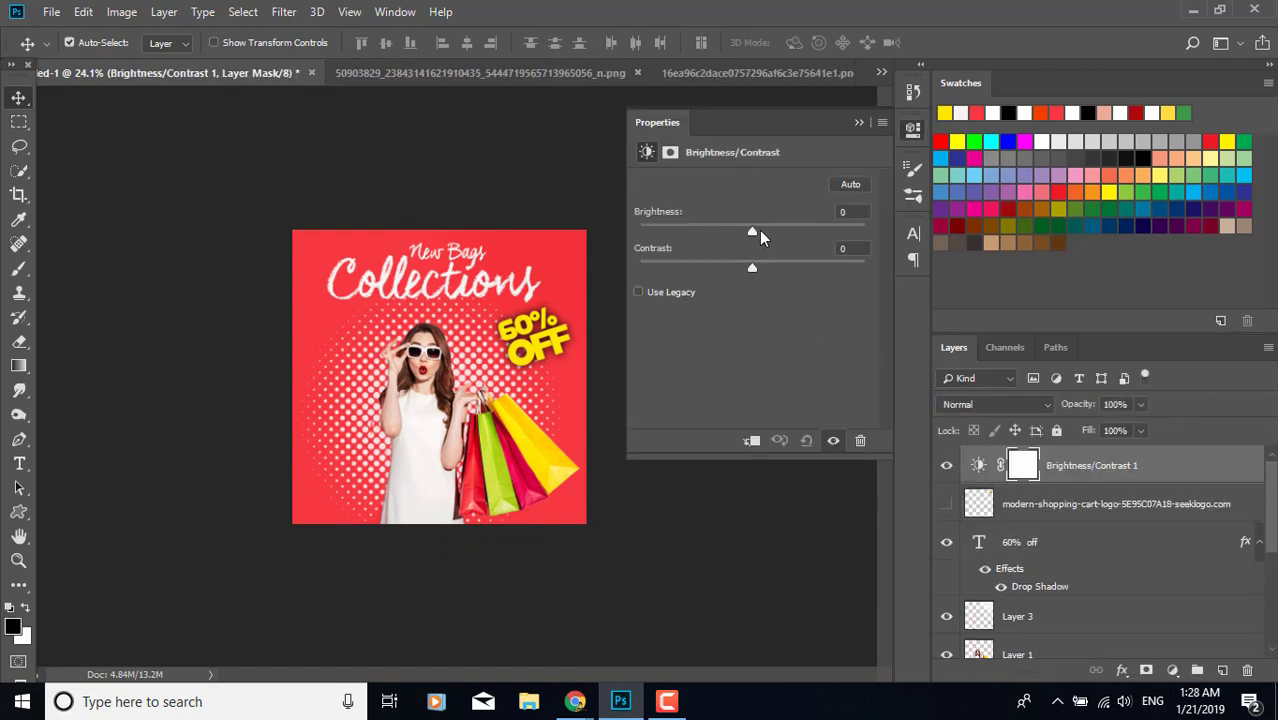
left_click_drag(727, 240, 755, 232)
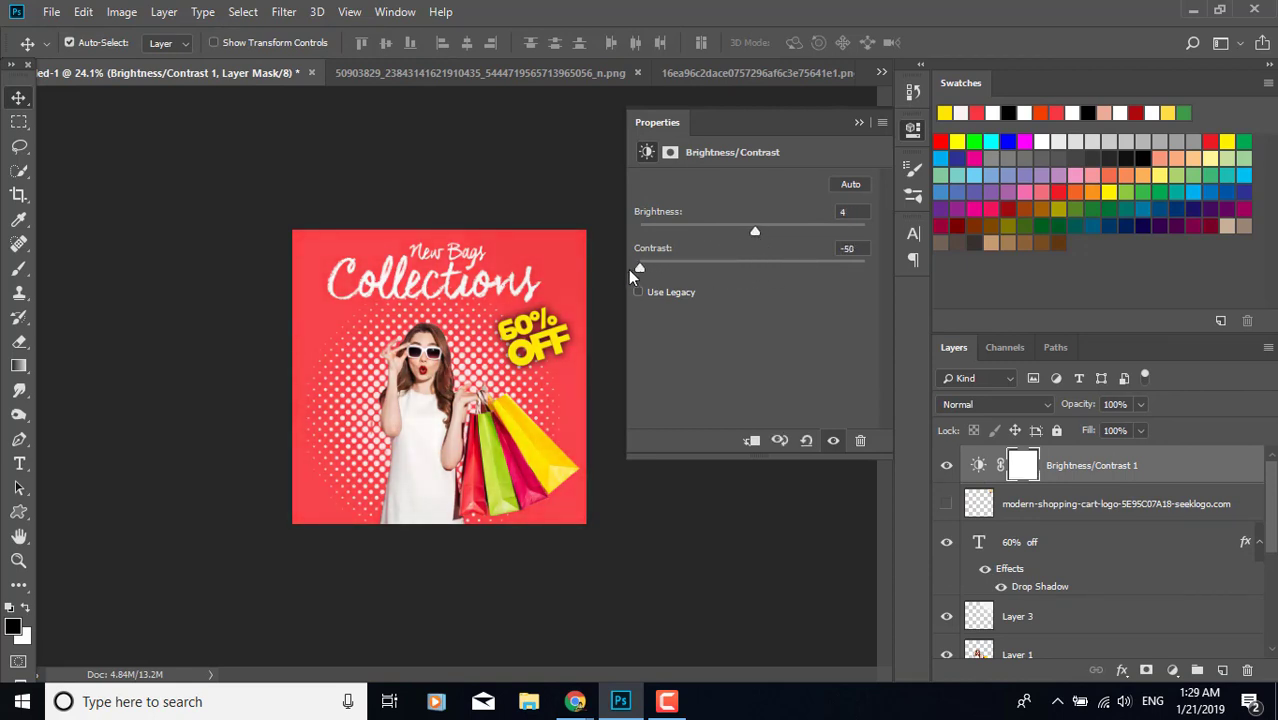
mouse_move(755, 233)
left_mouse_down()
mouse_move(739, 233)
mouse_move(756, 232)
left_mouse_up()
left_click(858, 122)
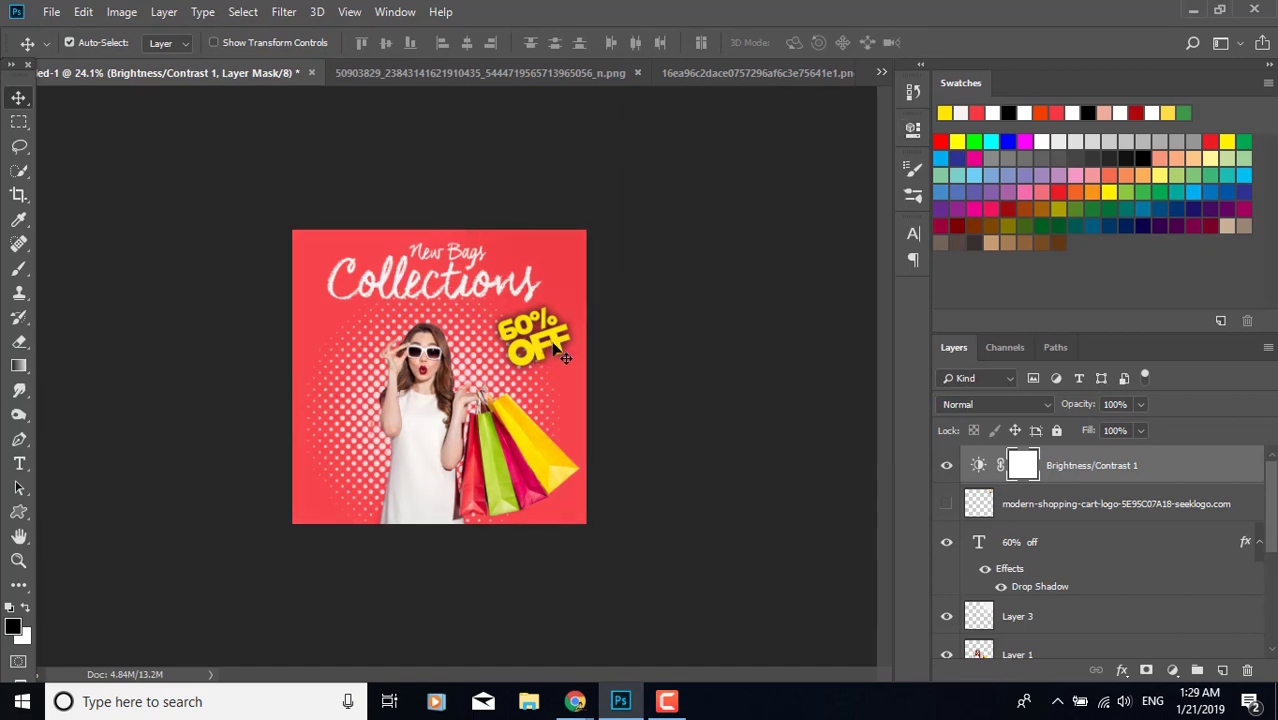
scroll(555, 348, "down", 3)
scroll(555, 348, "up", 5)
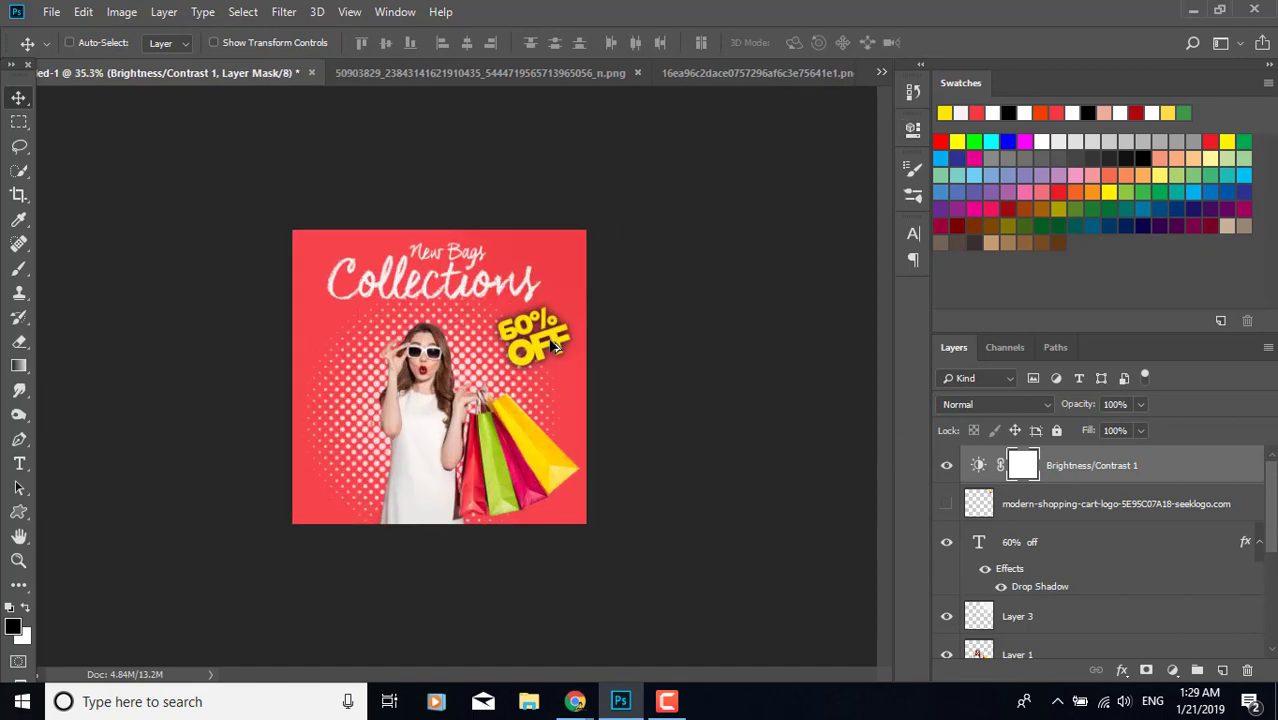